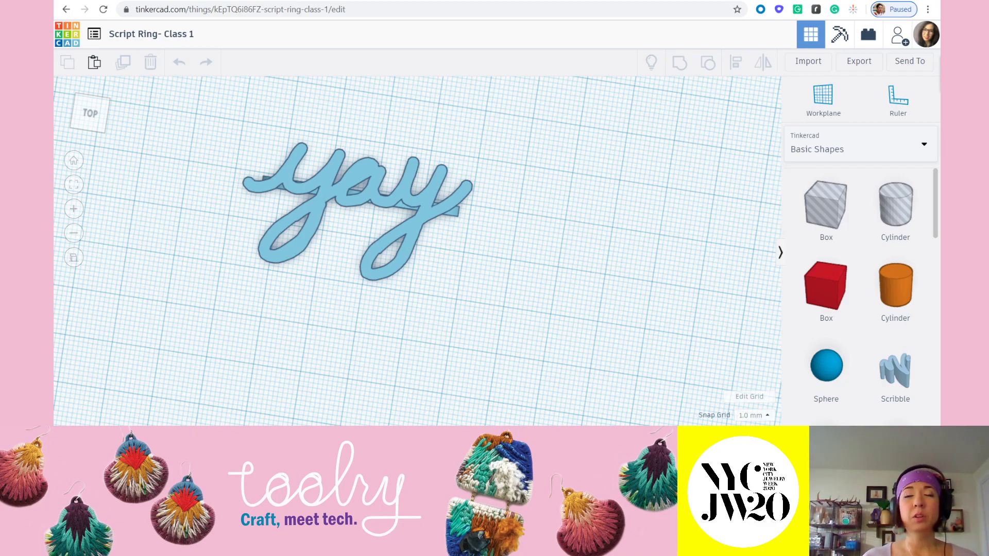
# - Examine the finished "yay" script ring from the front, side, above and below, including how the lettering sits on the two-finger band
pyautogui.moveTo(523, 290); pyautogui.dragTo(578, 320, button='middle')
pyautogui.moveTo(573, 331); pyautogui.dragTo(576, 216, button='right')
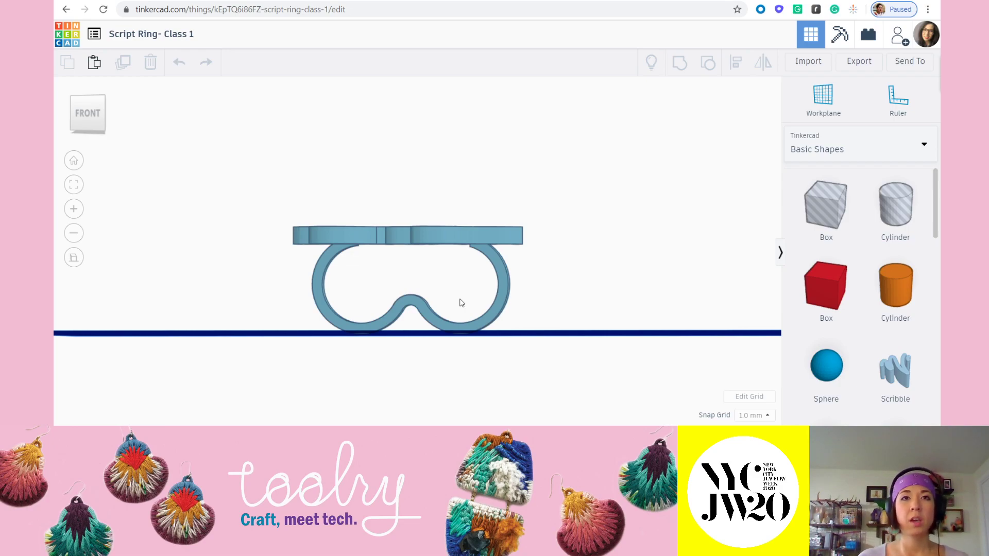
pyautogui.moveTo(507, 314); pyautogui.dragTo(502, 289, button='right')
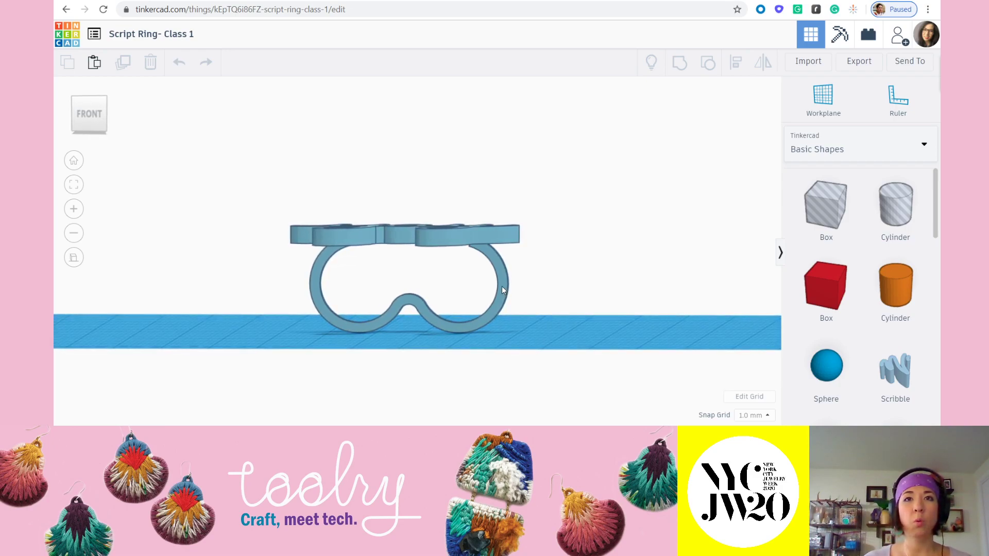
pyautogui.scroll(3, 510, 291)
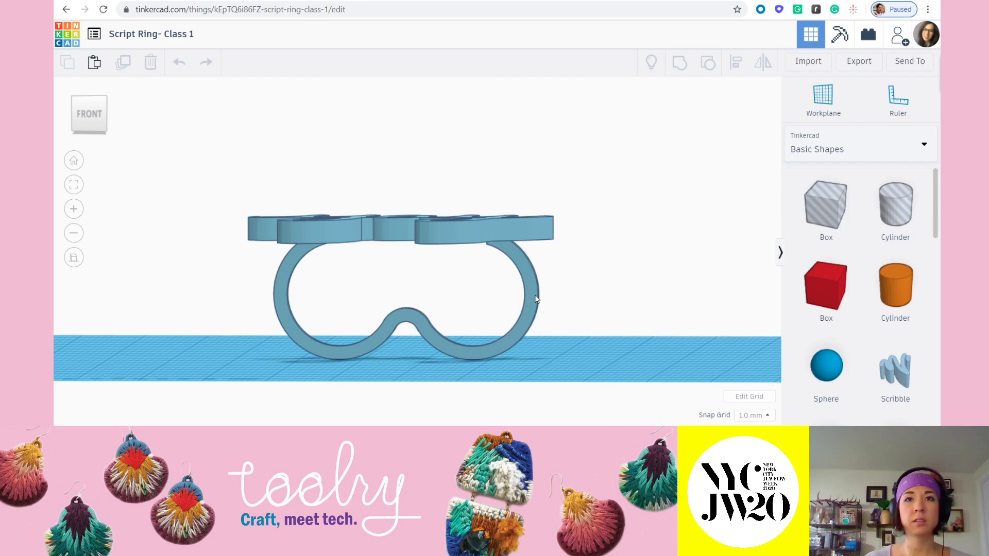
pyautogui.moveTo(533, 299); pyautogui.dragTo(453, 338, button='right')
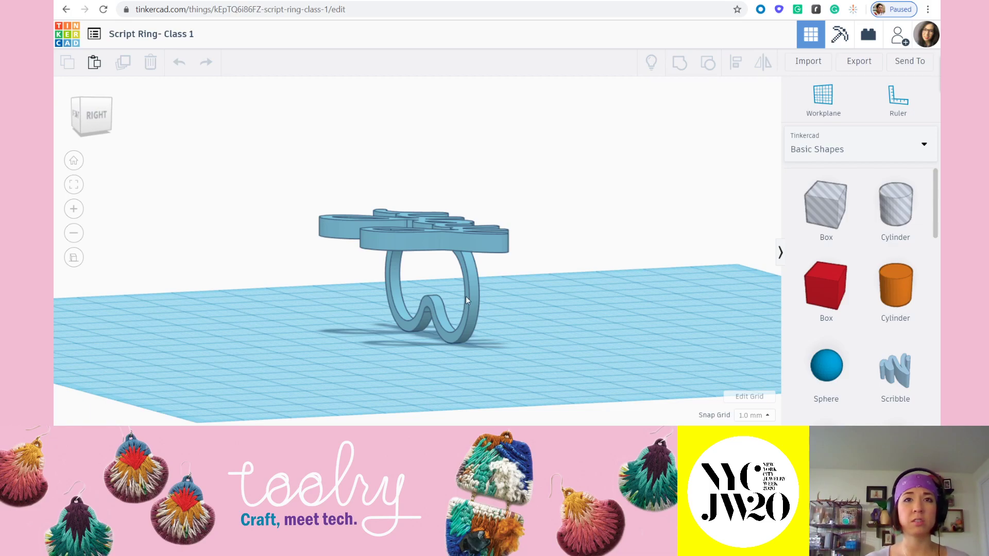
pyautogui.moveTo(406, 290); pyautogui.dragTo(479, 293, button='right')
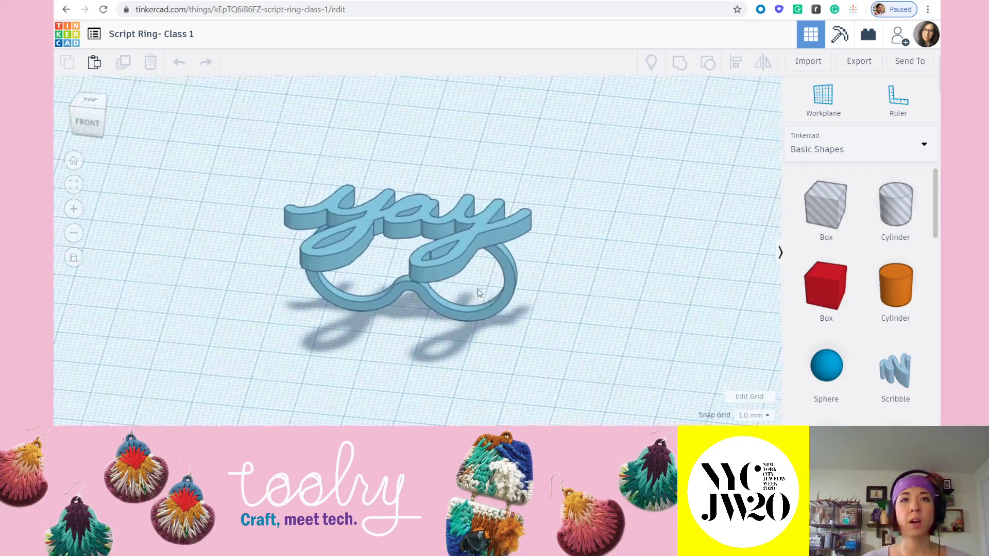
pyautogui.scroll(-3, 478, 301)
pyautogui.moveTo(508, 338); pyautogui.dragTo(526, 290, button='right')
pyautogui.scroll(3, 394, 274)
pyautogui.moveTo(343, 264)
pyautogui.mouseDown(button='right')
pyautogui.moveTo(367, 280)
pyautogui.moveTo(333, 268)
pyautogui.mouseUp(button='right')
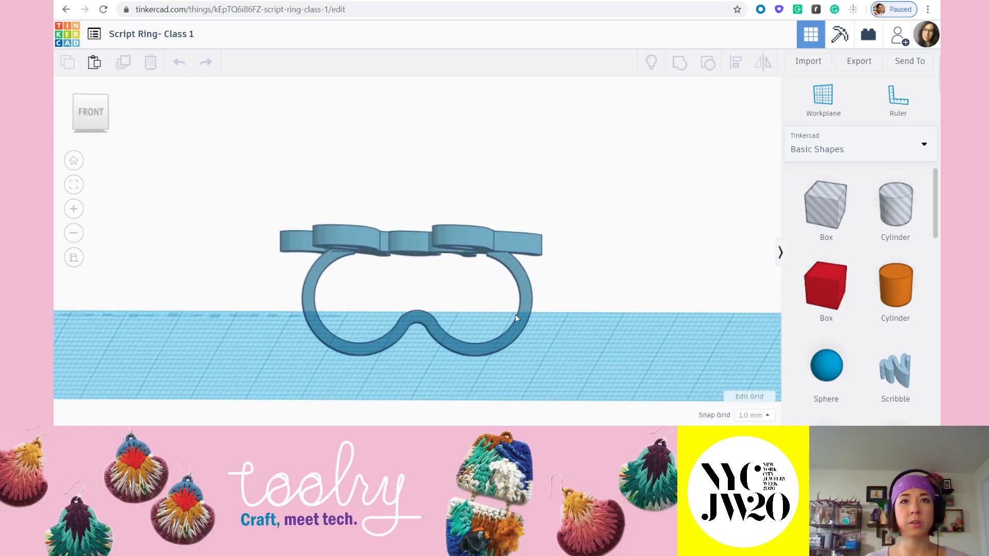
pyautogui.moveTo(470, 253); pyautogui.dragTo(425, 311, button='right')
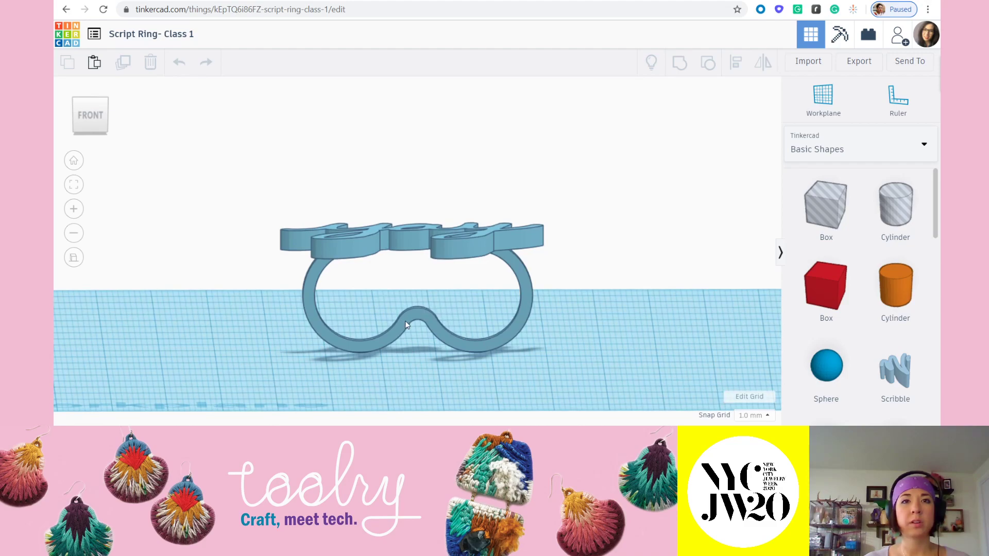
pyautogui.moveTo(508, 240); pyautogui.dragTo(367, 246, button='right')
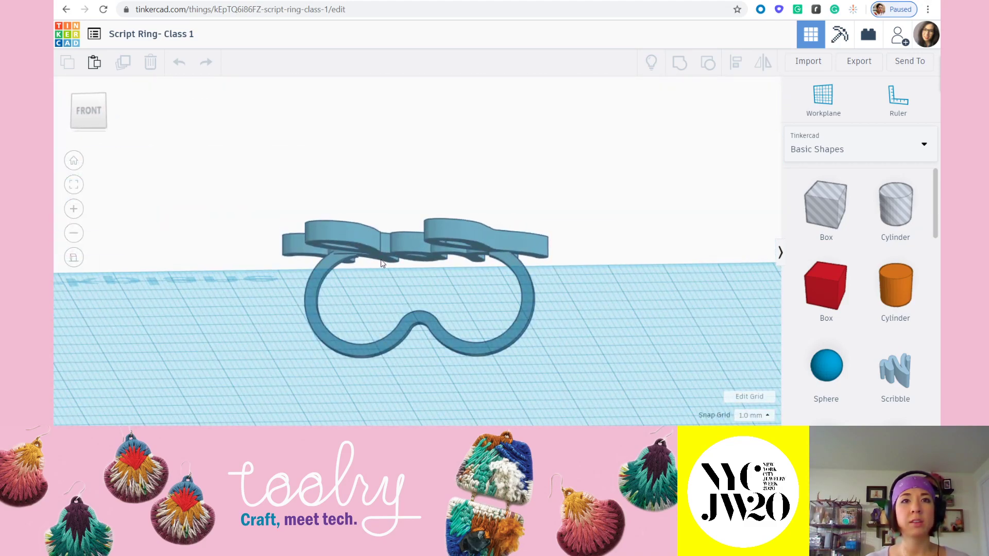
pyautogui.moveTo(437, 278); pyautogui.dragTo(320, 164, button='right')
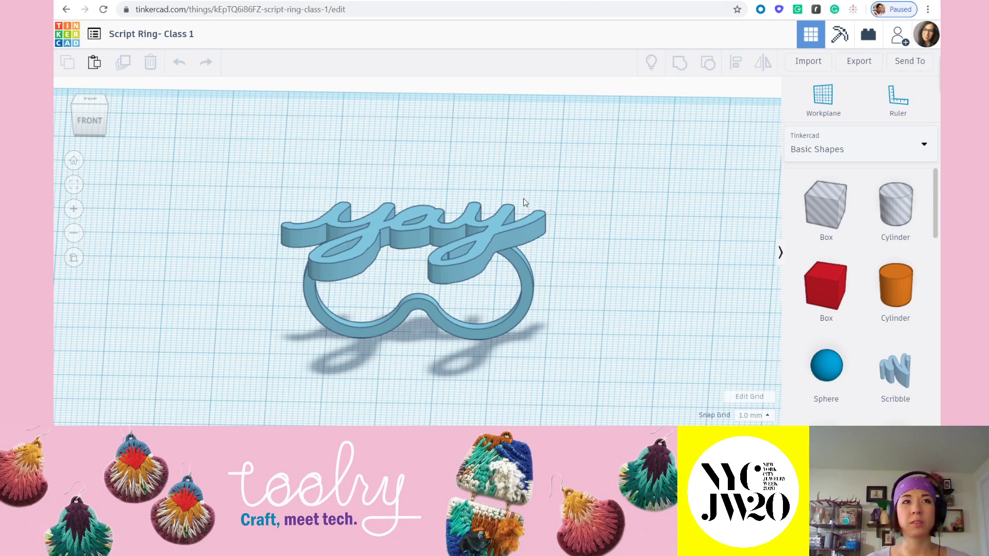
# - Leave the finished ring design and create a new empty design
pyautogui.click(72, 43)
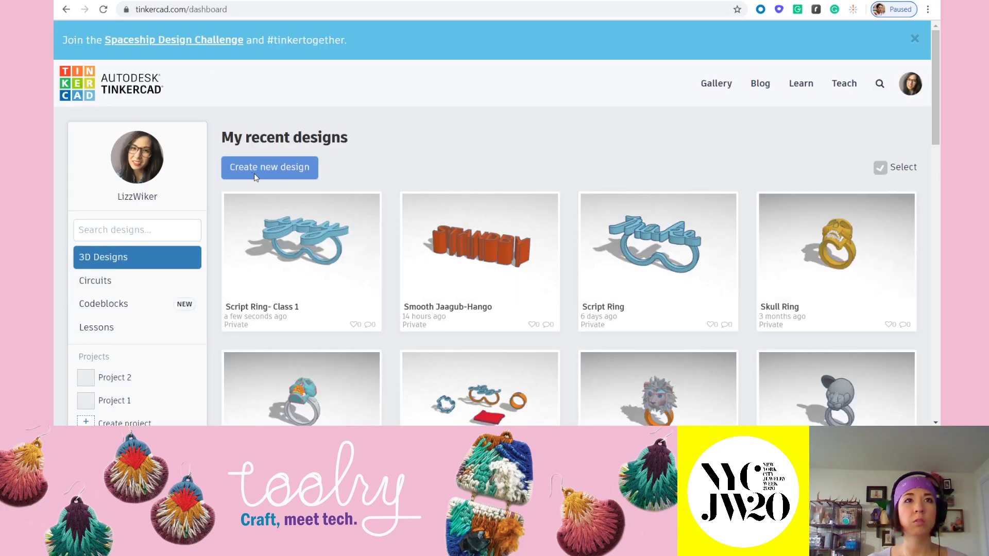
pyautogui.click(268, 167)
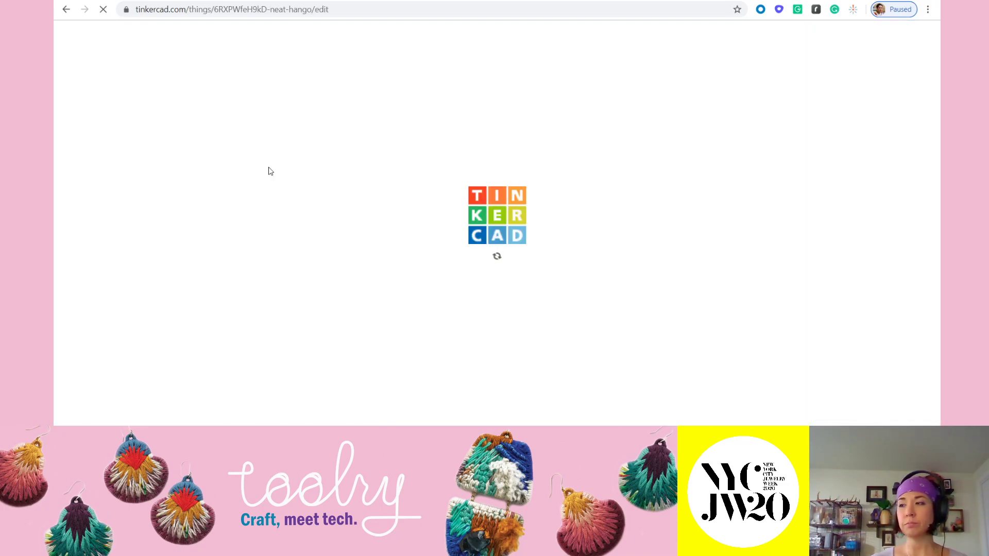
pyautogui.moveTo(657, 315); pyautogui.dragTo(550, 338, button='right')
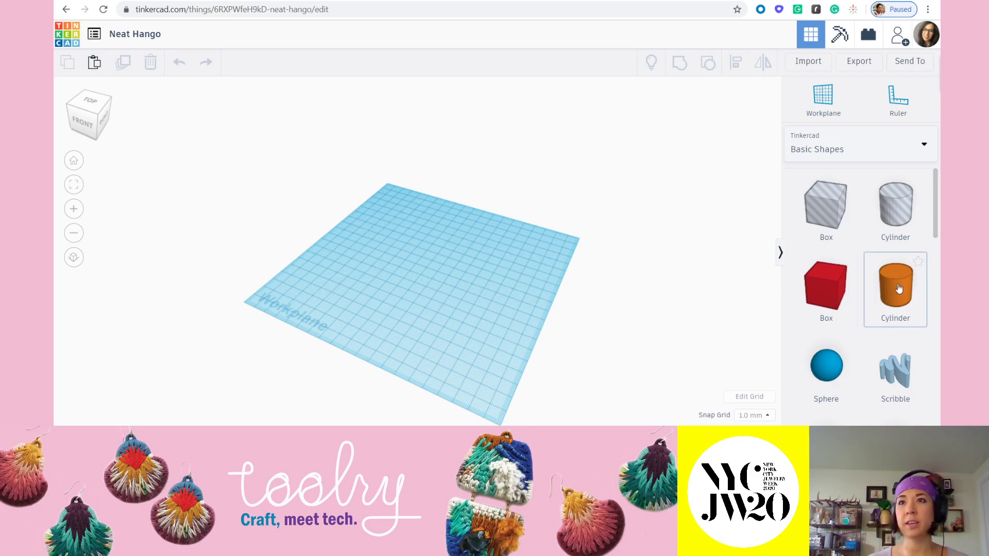
# - Place a solid orange cylinder from the basic shapes near the middle of the workplane
pyautogui.moveTo(899, 290); pyautogui.dragTo(489, 254)
pyautogui.moveTo(431, 277); pyautogui.dragTo(431, 277)
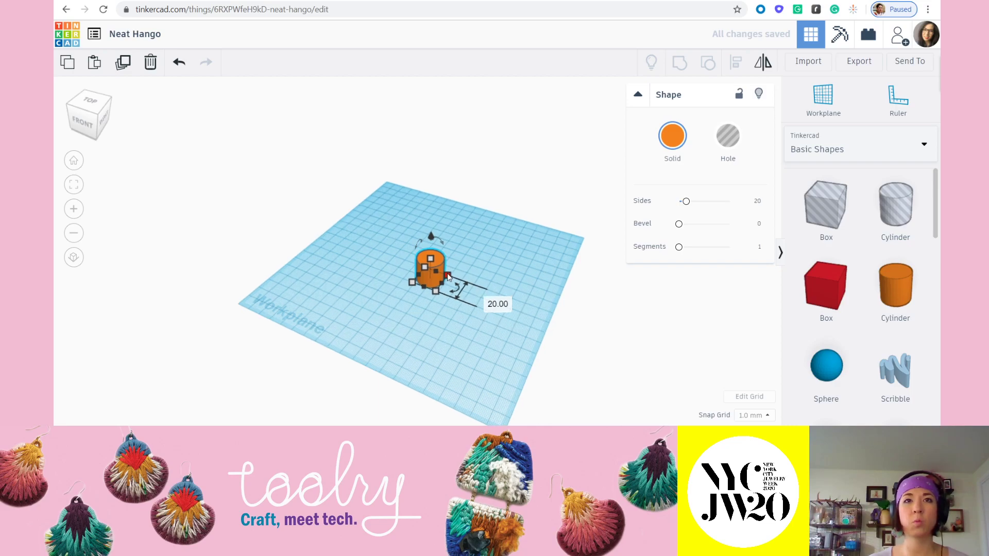
pyautogui.scroll(5, 447, 277)
pyautogui.moveTo(447, 277); pyautogui.dragTo(478, 311, button='right')
pyautogui.click(470, 304)
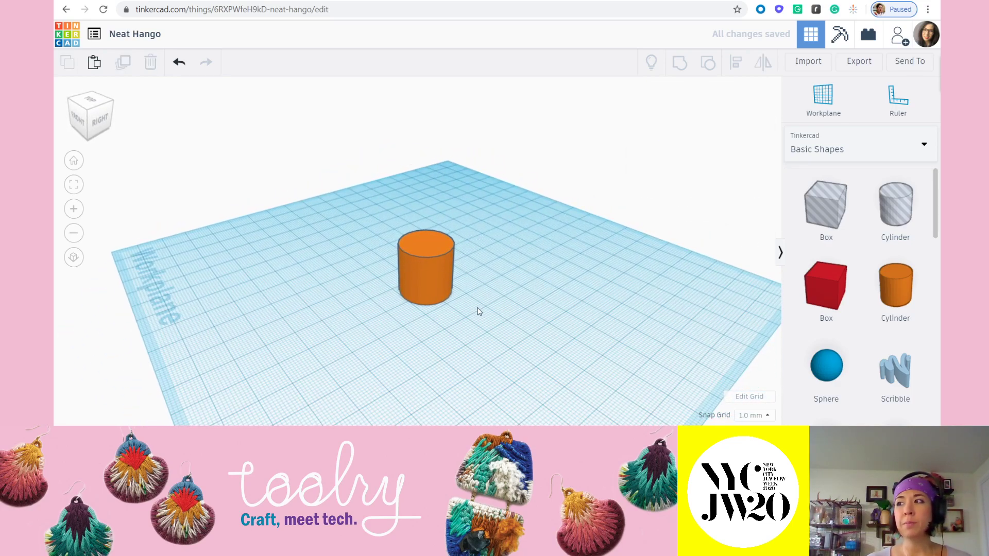
# - Rotate the cylinder 90° so that it lies on its side with its round face vertical
pyautogui.click(425, 264)
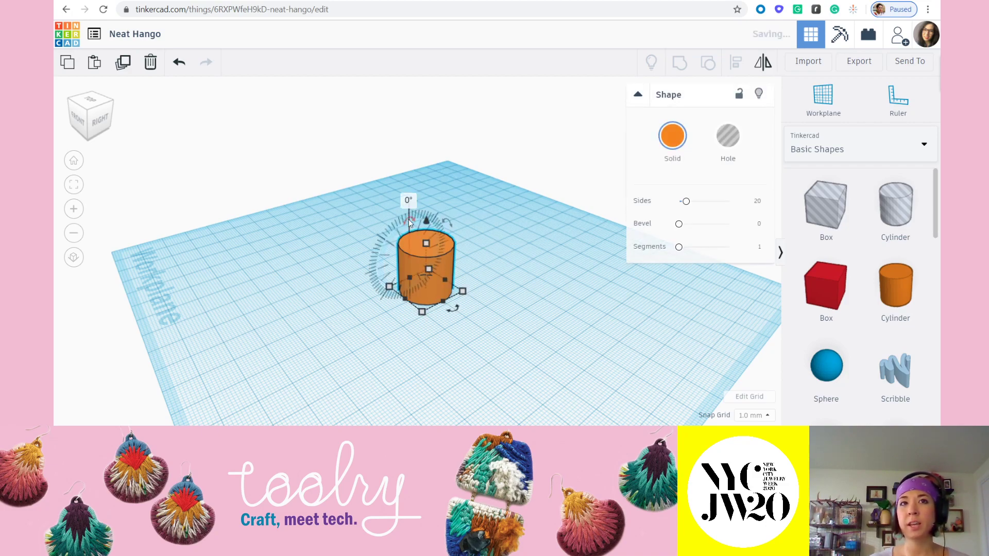
pyautogui.click(408, 200)
pyautogui.write('90')
pyautogui.press('Return')
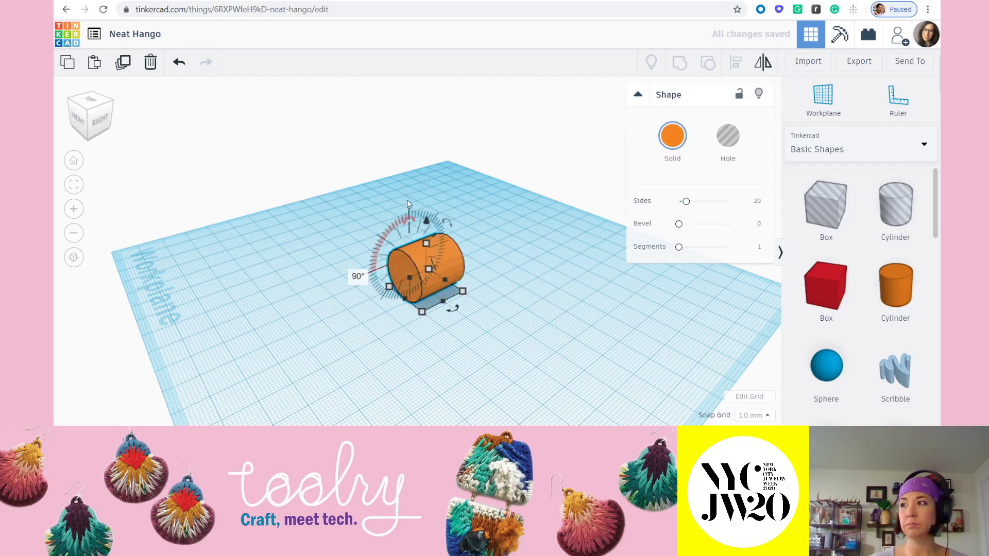
pyautogui.click(496, 251)
pyautogui.click(428, 296)
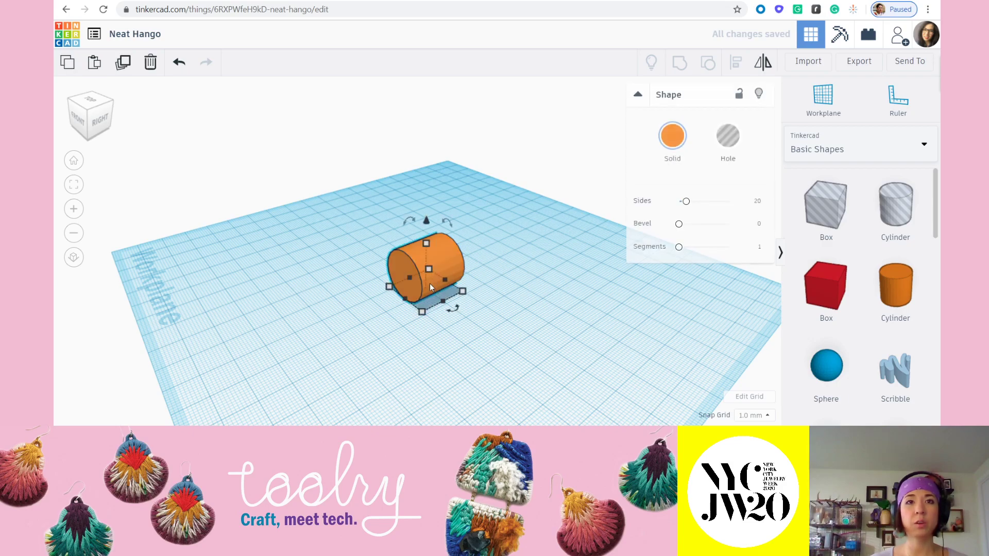
# - Set the width of the cylinder across its round face to 16.5 mm
pyautogui.scroll(3, 442, 305)
pyautogui.scroll(3, 502, 347)
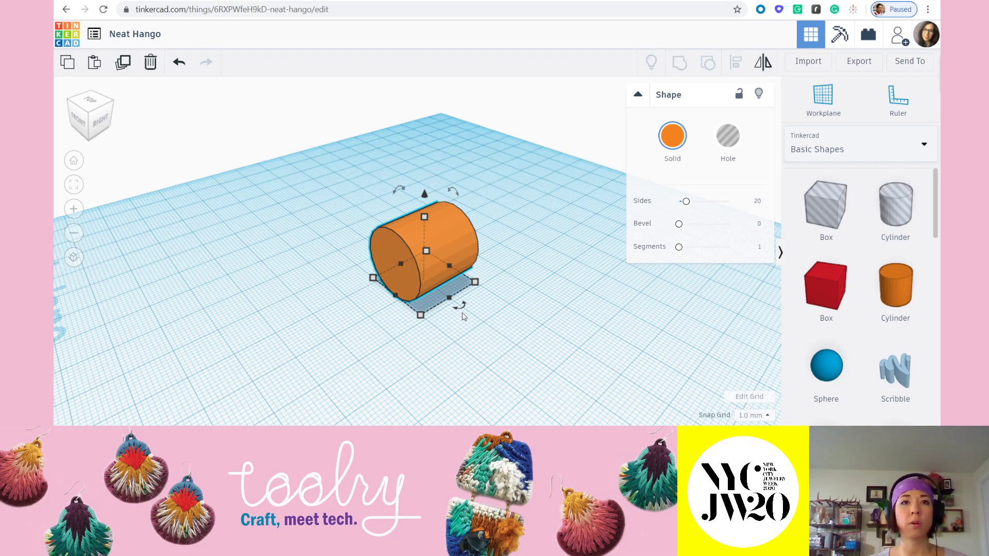
pyautogui.scroll(1, 442, 296)
pyautogui.scroll(1, 442, 296)
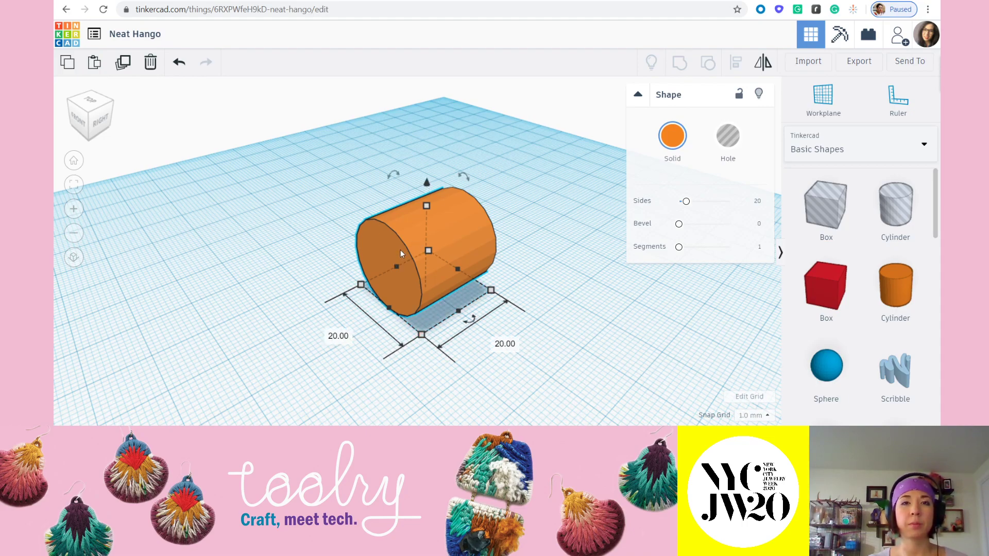
pyautogui.click(338, 336)
pyautogui.write('16.5')
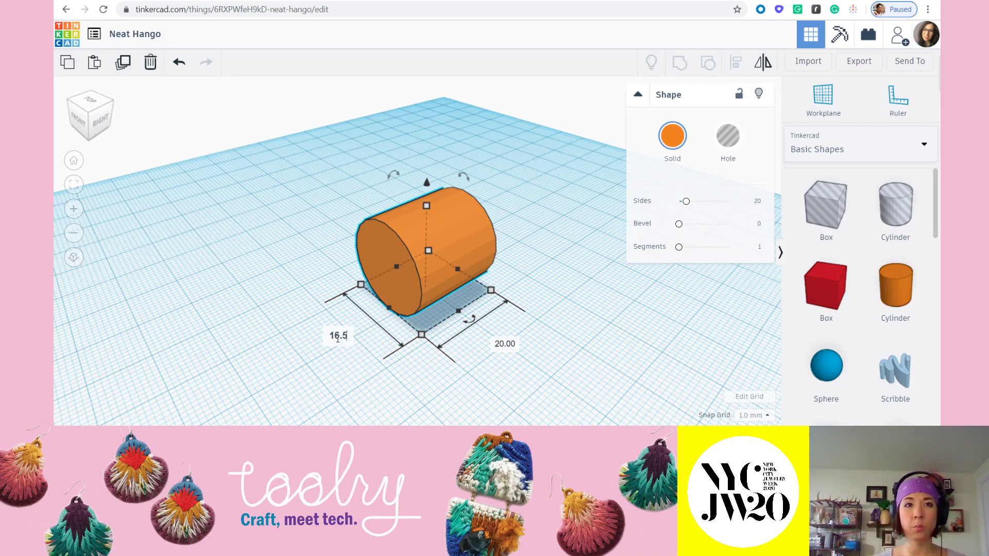
pyautogui.press('Return')
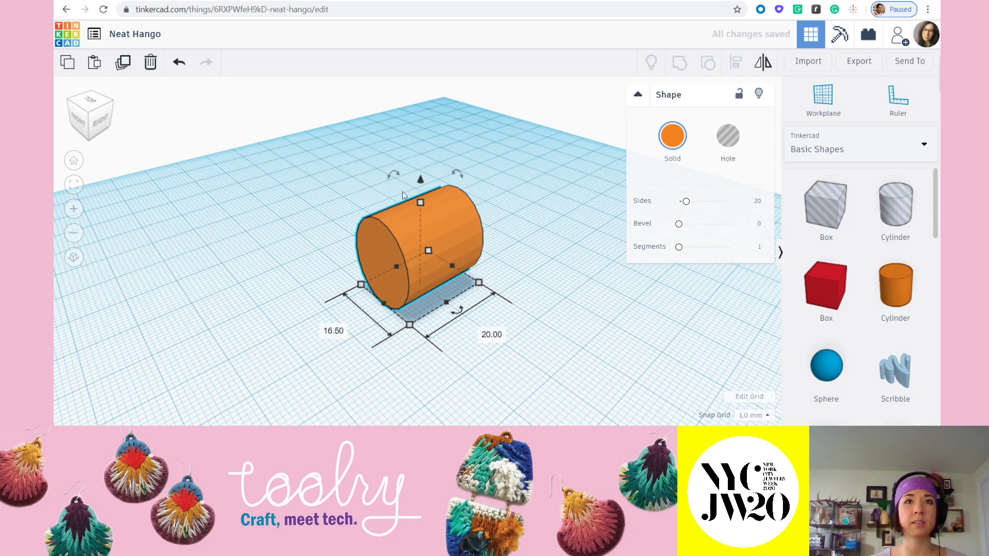
# - Set the cylinder's height to 16.5 mm to make its round face a true circle
pyautogui.click(480, 245)
pyautogui.write('16.5')
pyautogui.press('Return')
pyautogui.click(525, 382)
pyautogui.moveTo(468, 375)
pyautogui.mouseDown(button='right')
pyautogui.moveTo(588, 335)
pyautogui.moveTo(463, 365)
pyautogui.mouseUp(button='right')
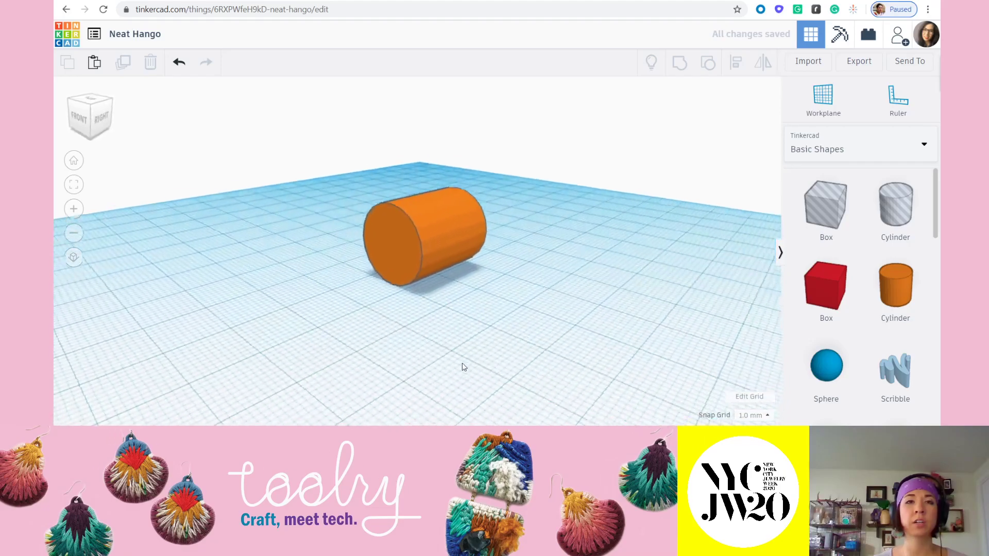
# - Reduce the cylinder's length along its axis to 2 mm to form a thin upright disc
pyautogui.click(431, 240)
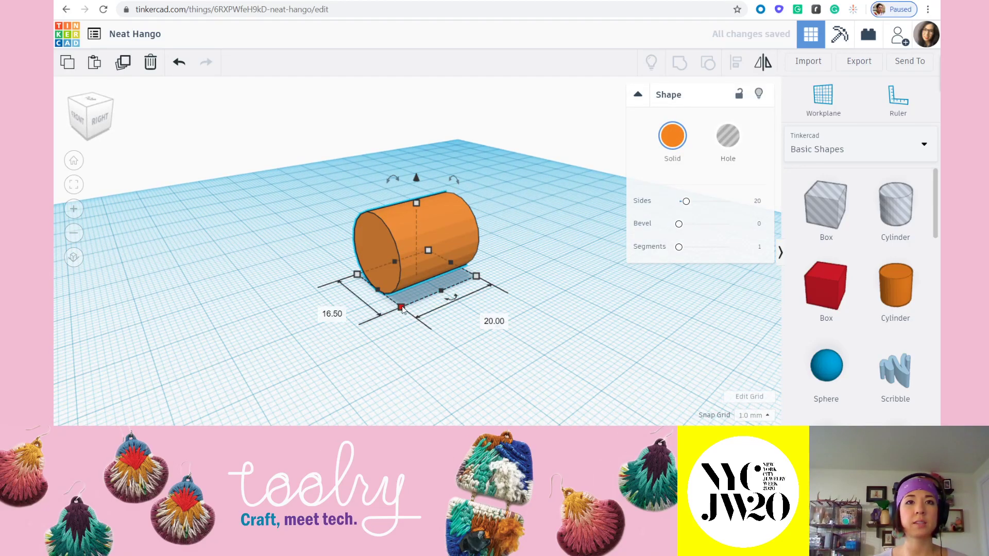
pyautogui.click(484, 318)
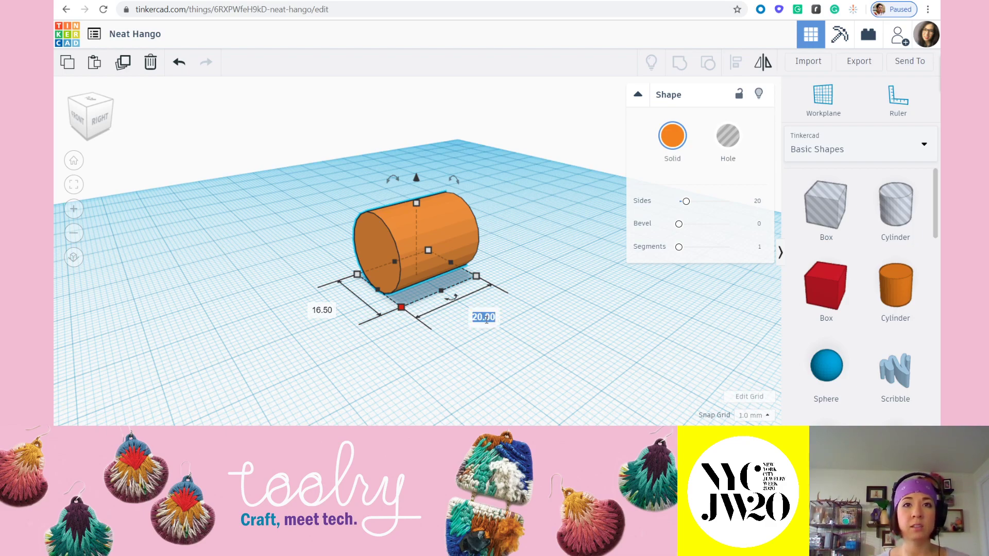
pyautogui.write('2')
pyautogui.press('Return')
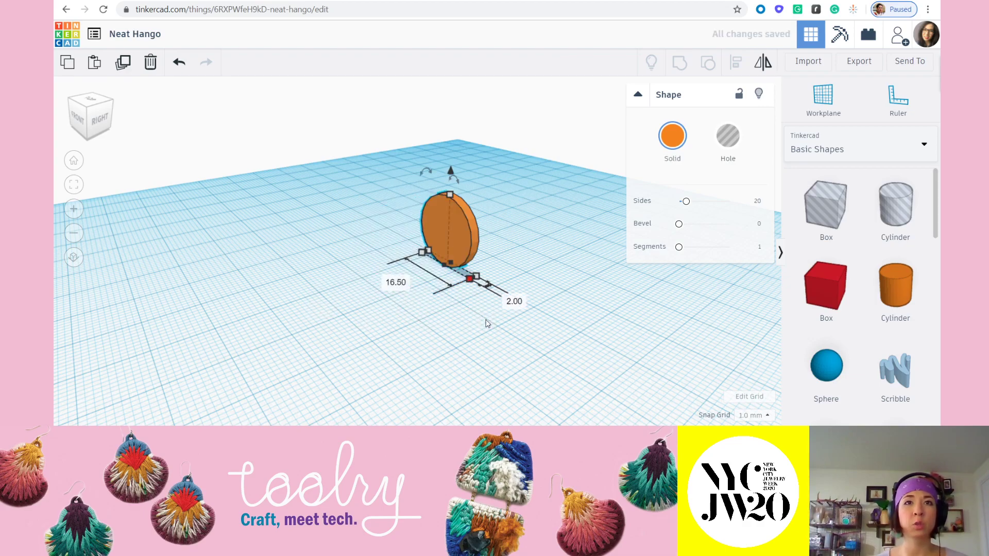
pyautogui.click(499, 221)
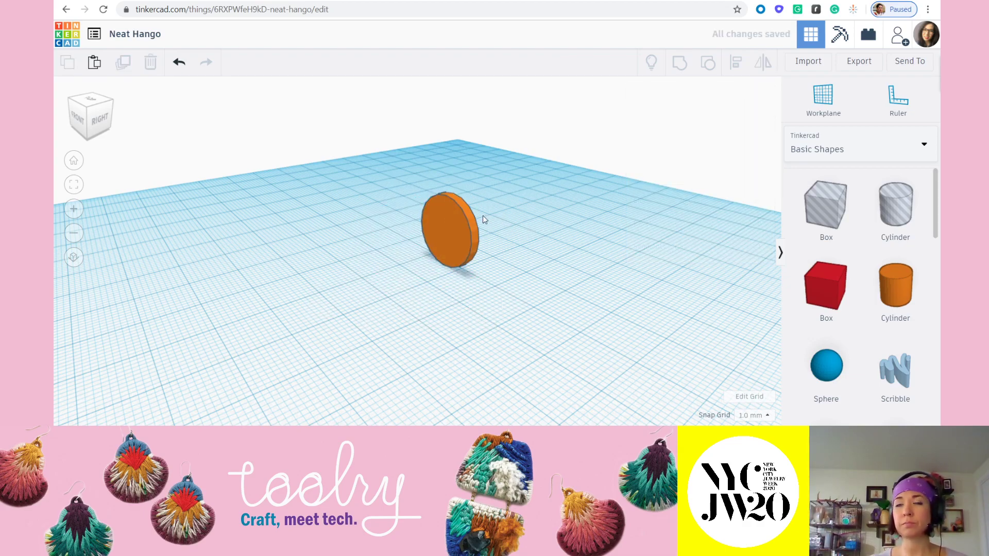
# - Increase the disc's number of sides to 64 to smooth its round edge
pyautogui.scroll(3, 430, 248)
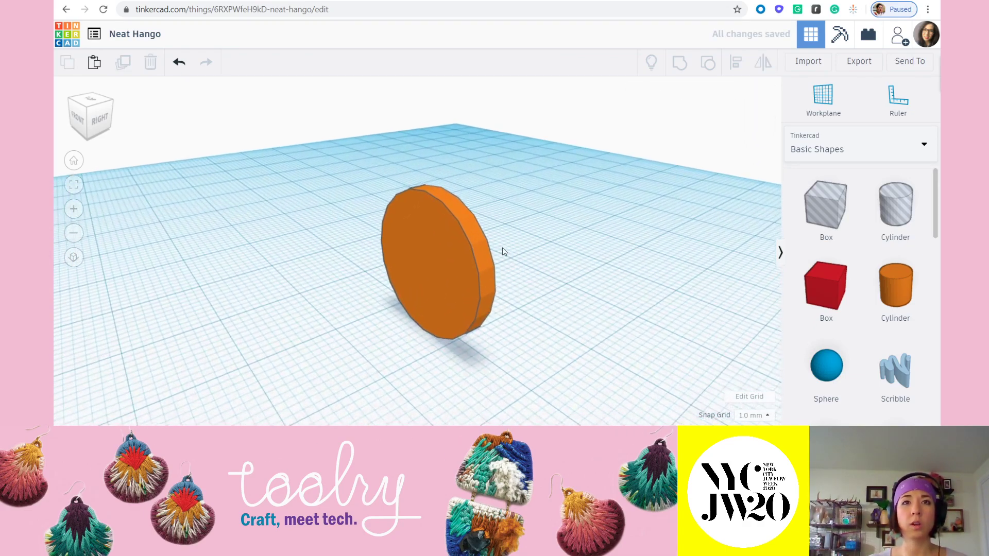
pyautogui.click(425, 244)
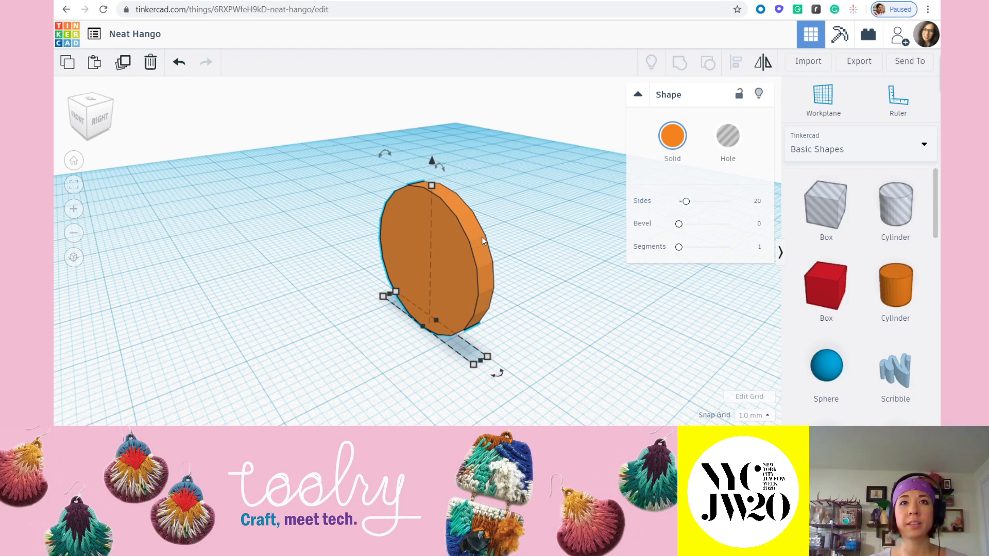
pyautogui.click(522, 225)
pyautogui.click(459, 232)
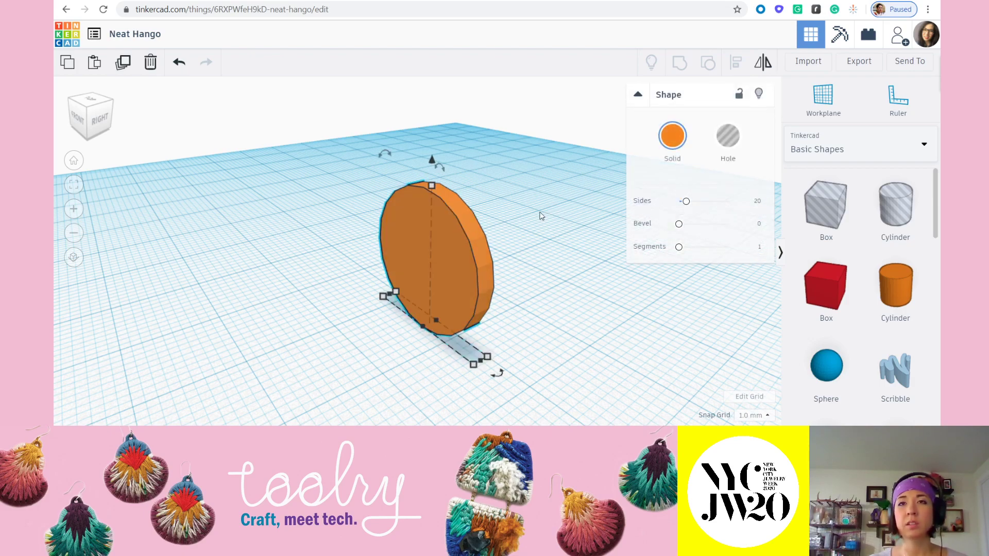
pyautogui.moveTo(686, 202); pyautogui.dragTo(728, 201)
pyautogui.click(561, 309)
pyautogui.scroll(3, 460, 221)
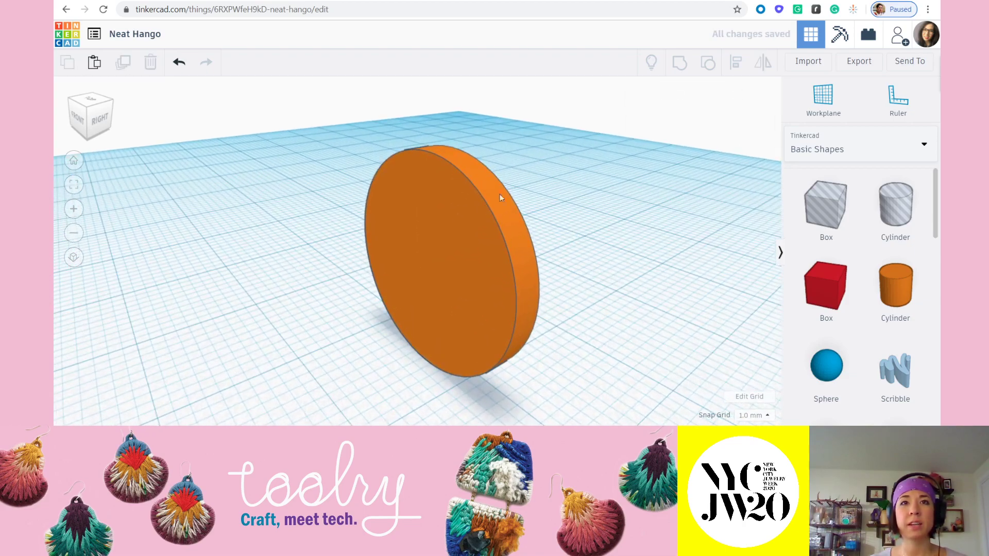
pyautogui.scroll(-3, 534, 352)
pyautogui.moveTo(513, 331); pyautogui.dragTo(557, 329, button='right')
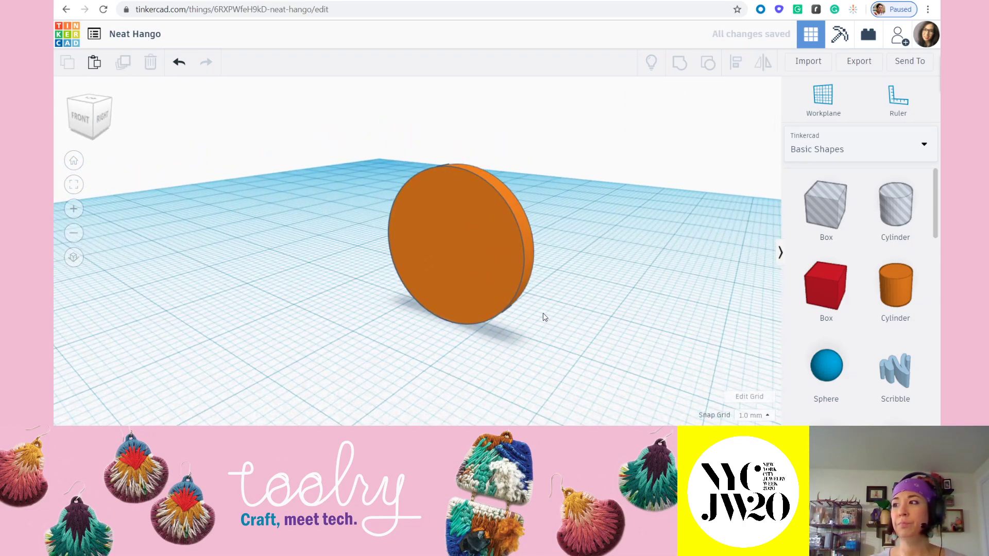
pyautogui.scroll(-3, 575, 288)
pyautogui.moveTo(574, 284); pyautogui.dragTo(524, 291, button='middle')
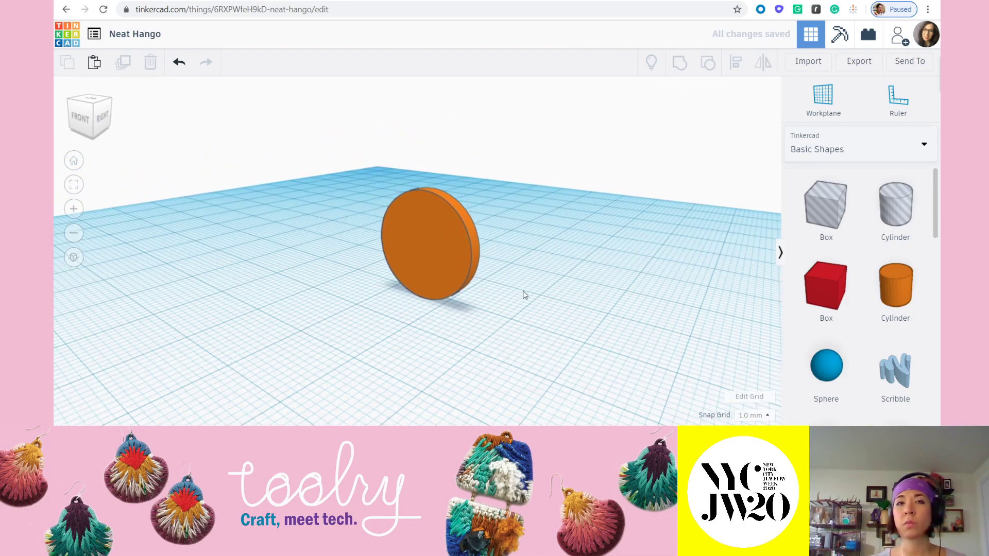
# - Hide the selected orange disc and clear the selection
pyautogui.click(425, 241)
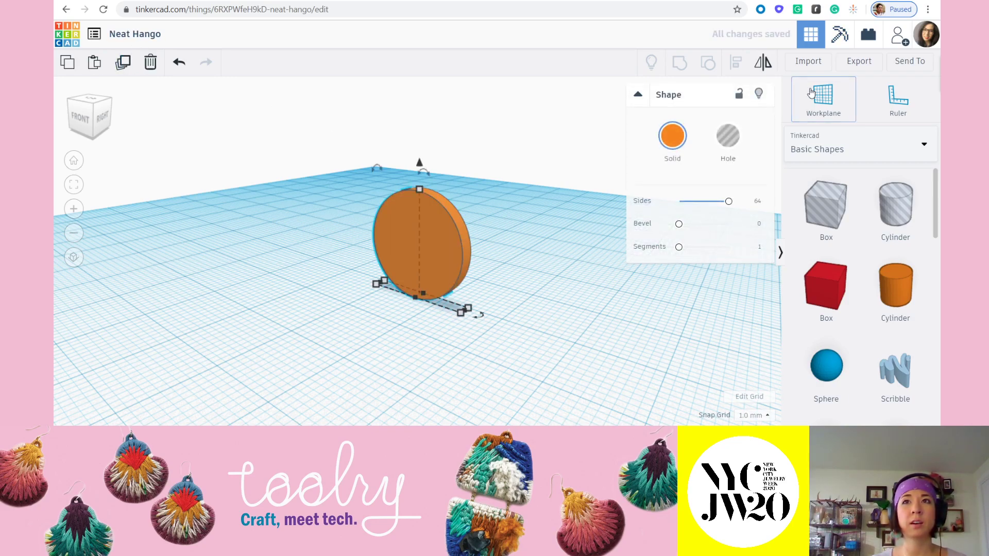
pyautogui.click(759, 94)
pyautogui.click(455, 241)
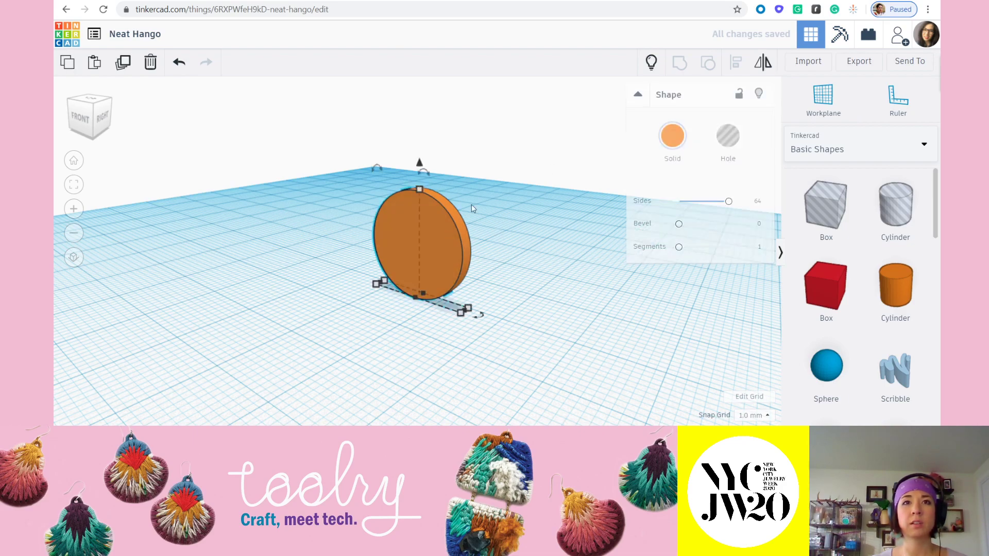
pyautogui.press('Escape')
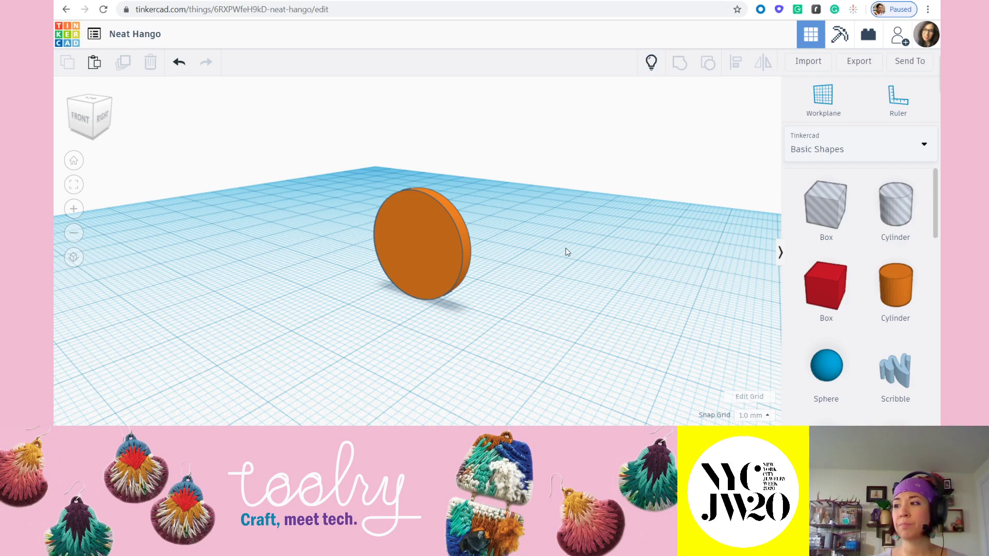
# - Set the visible upright disc's width to 20.5 mm
pyautogui.moveTo(582, 250); pyautogui.dragTo(500, 273, button='right')
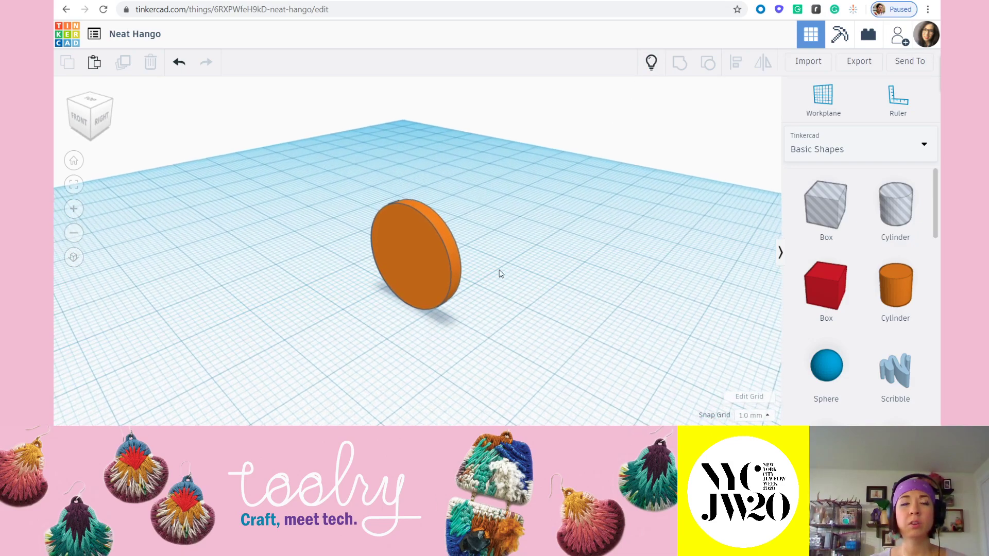
pyautogui.click(423, 281)
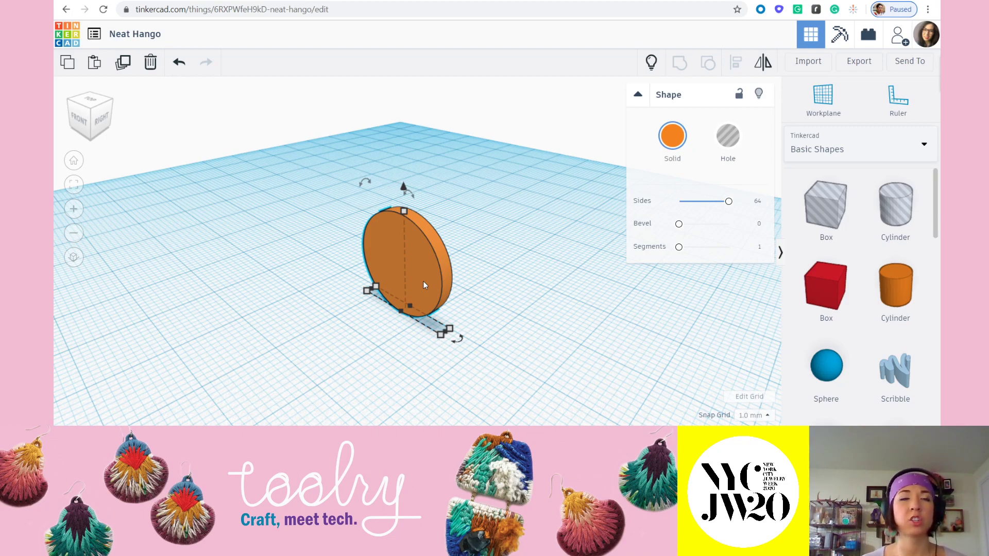
pyautogui.moveTo(434, 288); pyautogui.dragTo(436, 337, button='right')
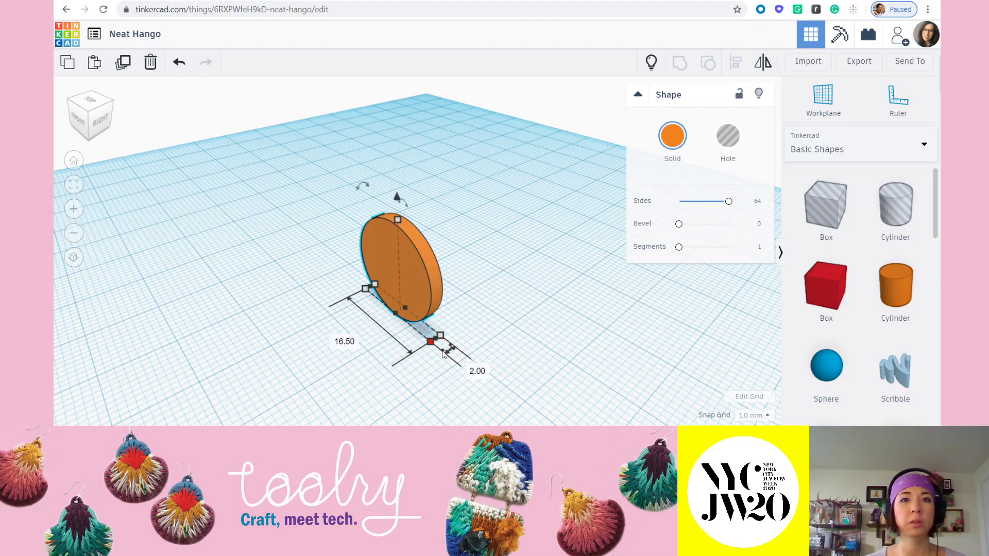
pyautogui.moveTo(360, 329); pyautogui.dragTo(499, 222, button='right')
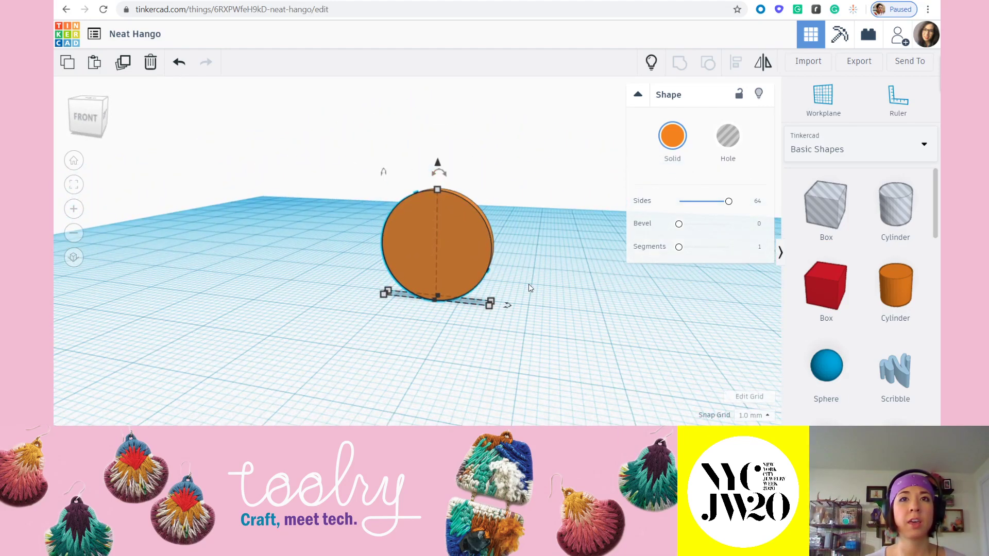
pyautogui.moveTo(555, 295); pyautogui.dragTo(384, 256, button='right')
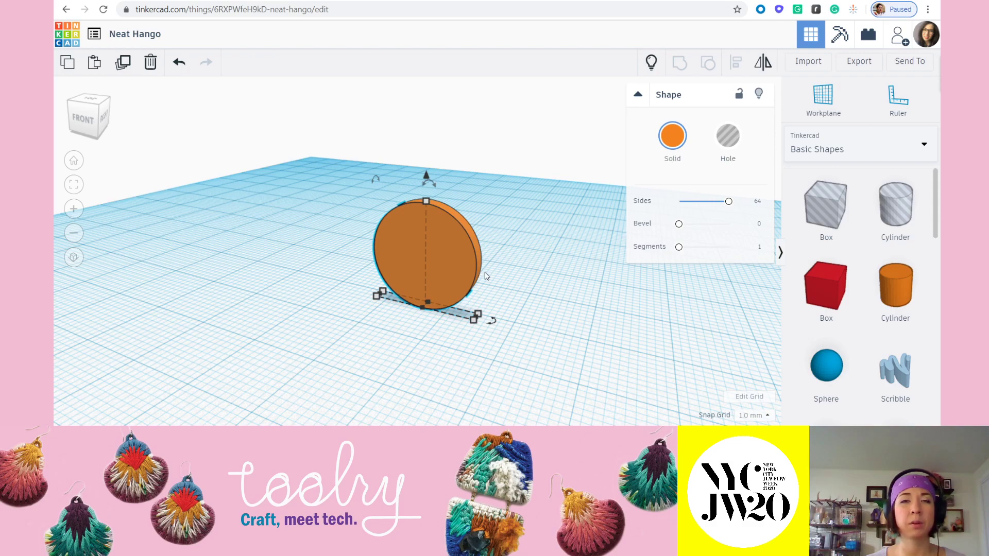
pyautogui.moveTo(539, 316); pyautogui.dragTo(469, 337, button='right')
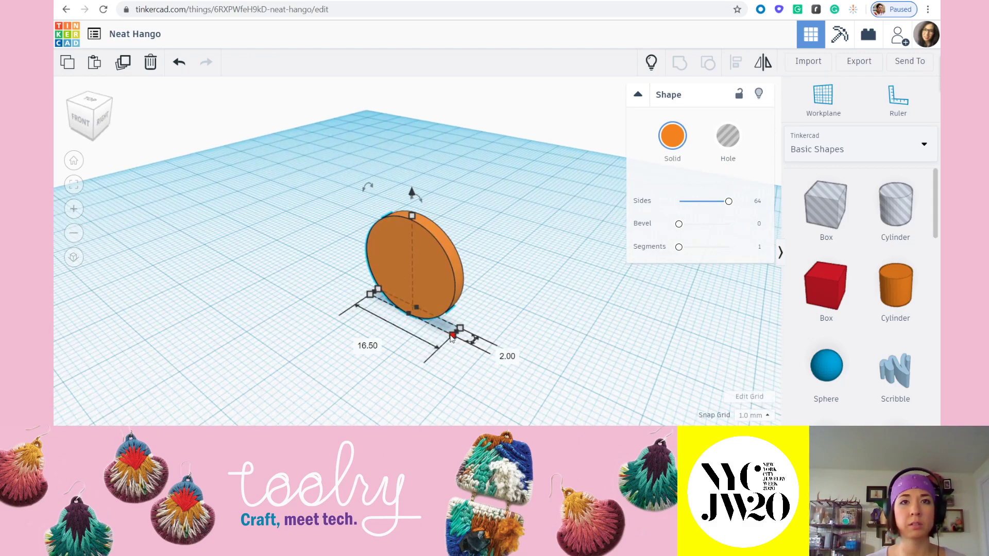
pyautogui.click(367, 346)
pyautogui.write('20.')
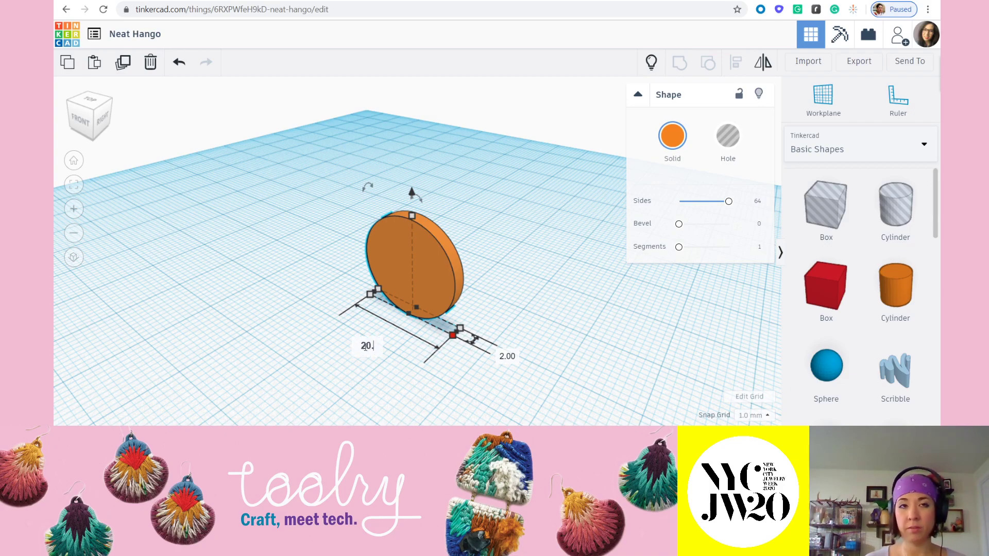
pyautogui.write('5')
pyautogui.press('Return')
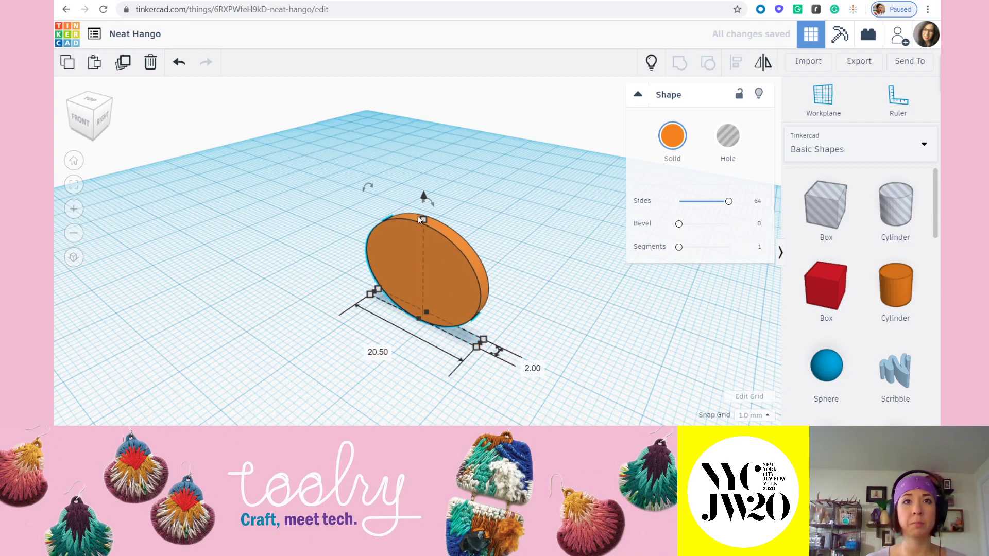
# - Set the widened disc's height to 20.5 mm to make its face a true circle
pyautogui.moveTo(424, 223)
pyautogui.write('20.')
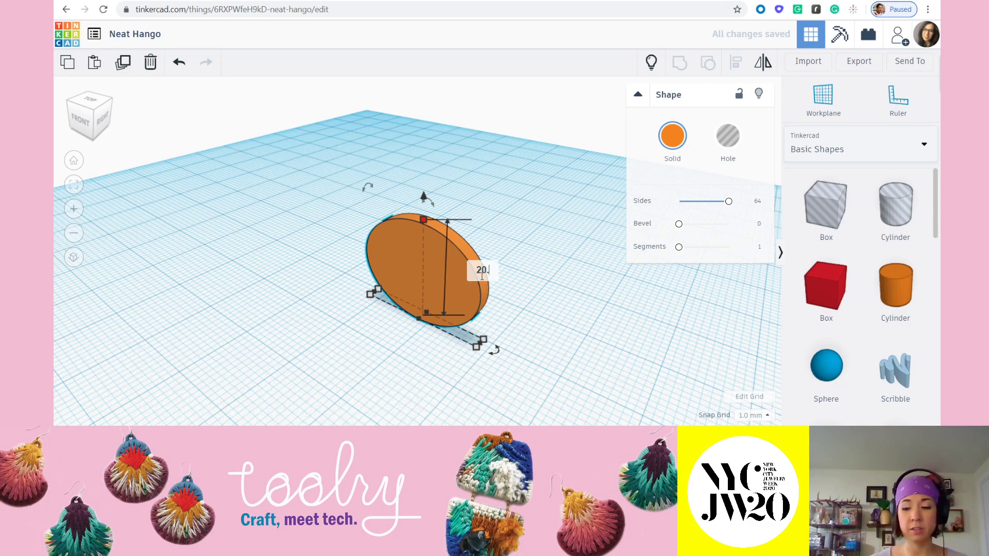
pyautogui.write('5')
pyautogui.press('Return')
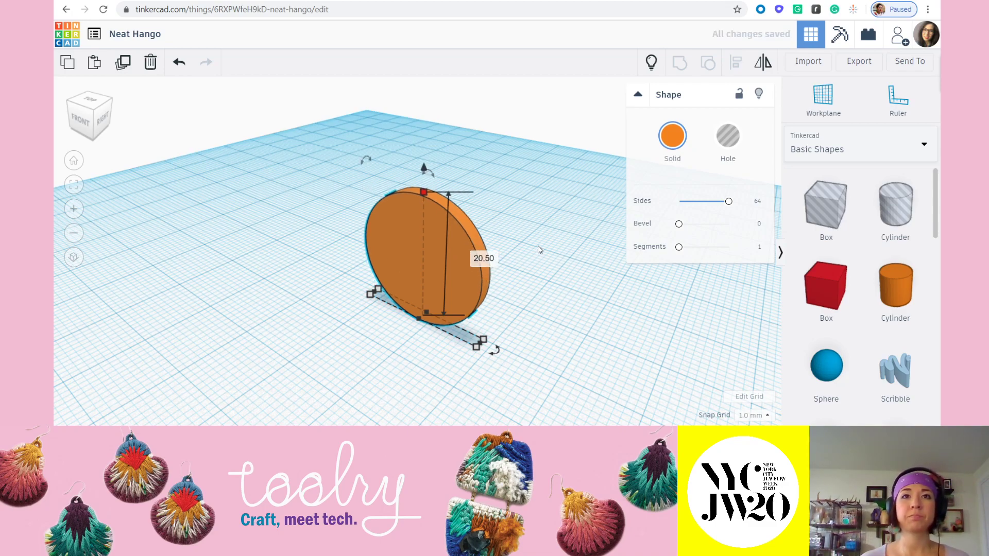
pyautogui.click(538, 248)
pyautogui.click(453, 272)
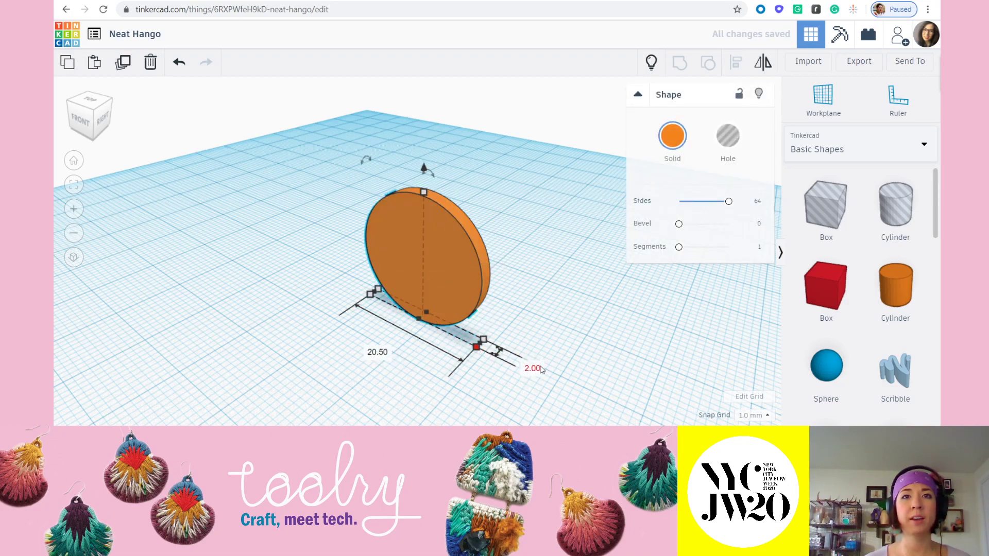
pyautogui.click(577, 307)
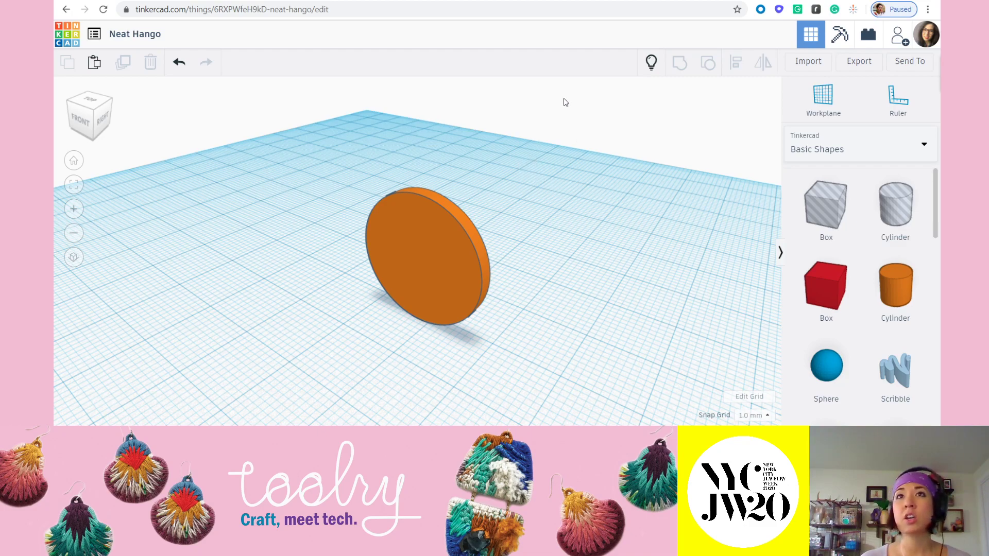
# - Show the hidden smaller disc again and move the larger disc back so the two stand apart
pyautogui.click(651, 62)
pyautogui.moveTo(561, 266); pyautogui.dragTo(445, 267, button='right')
pyautogui.moveTo(444, 266); pyautogui.dragTo(472, 223)
pyautogui.click(520, 290)
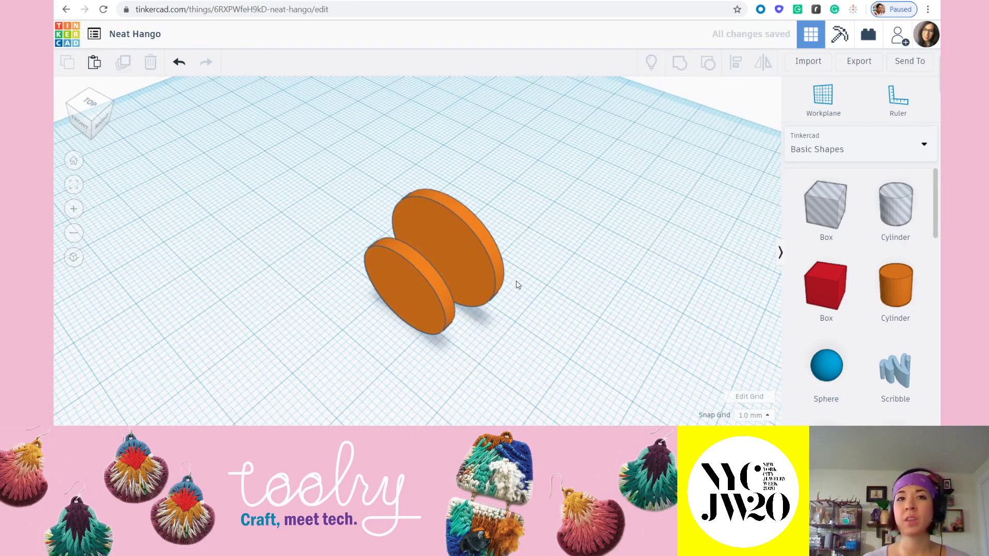
# - Turn the smaller disc into a hole and clear the selection
pyautogui.moveTo(520, 290); pyautogui.dragTo(376, 271, button='right')
pyautogui.click(393, 274)
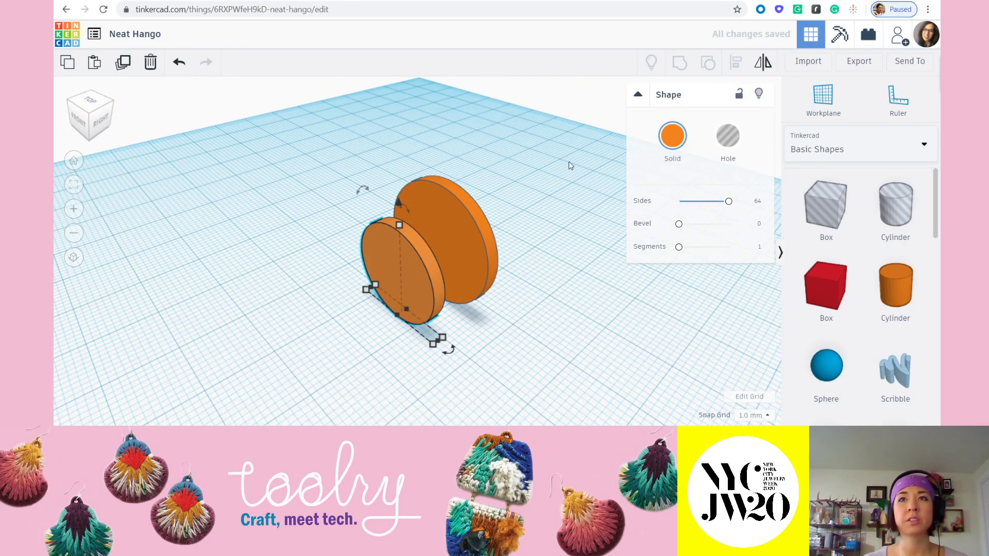
pyautogui.click(728, 135)
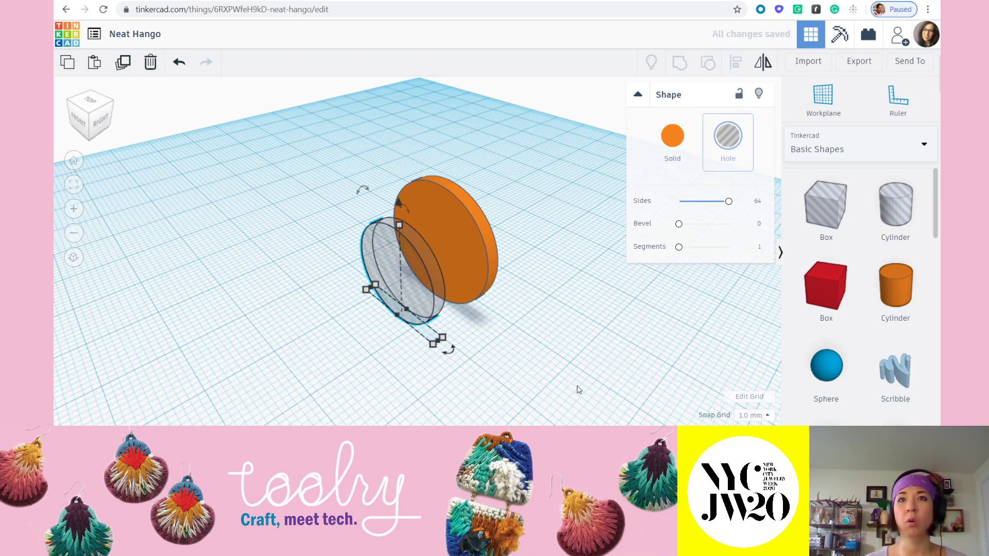
pyautogui.click(533, 372)
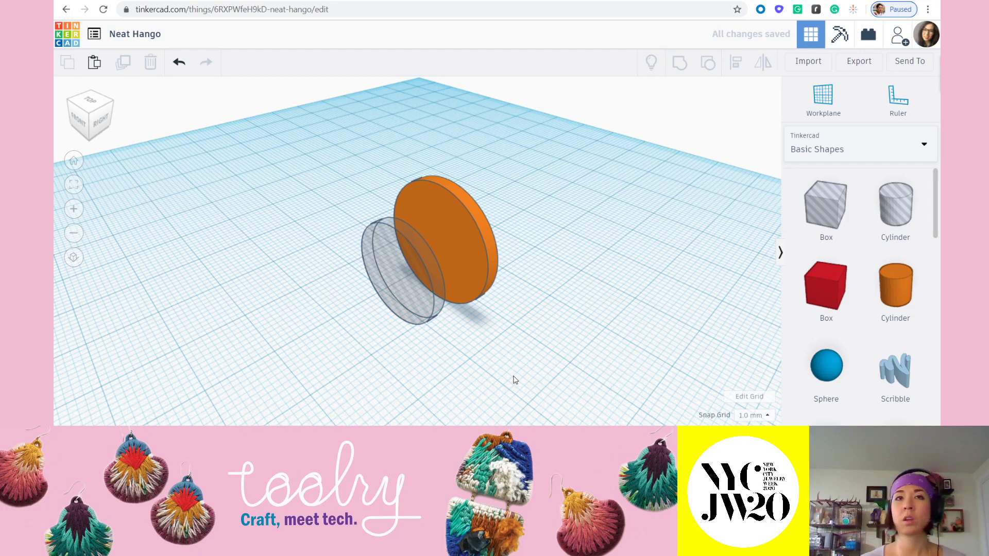
# - Align the solid disc and the hole disc on their centres in height, width and depth
pyautogui.scroll(-2, 564, 258)
pyautogui.moveTo(294, 145); pyautogui.dragTo(550, 349)
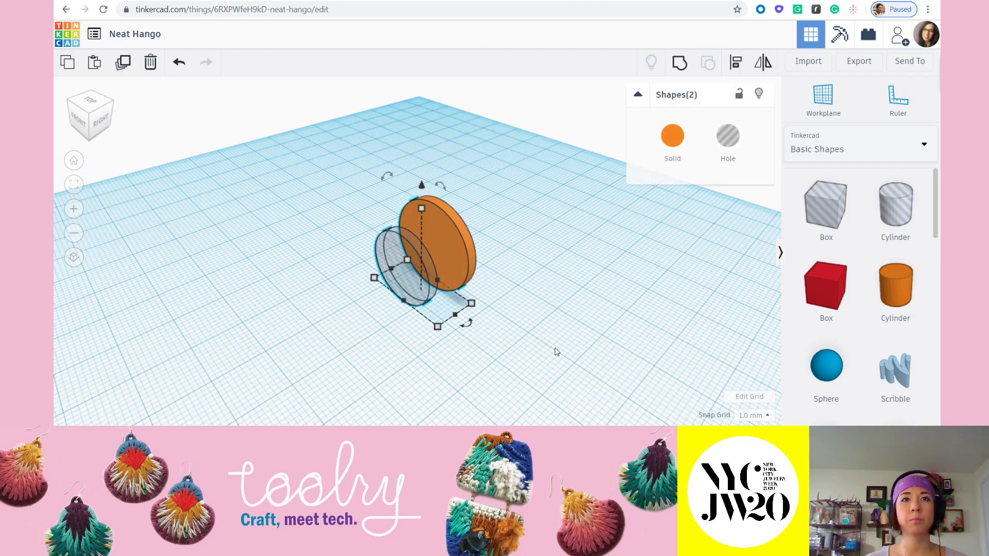
pyautogui.click(738, 65)
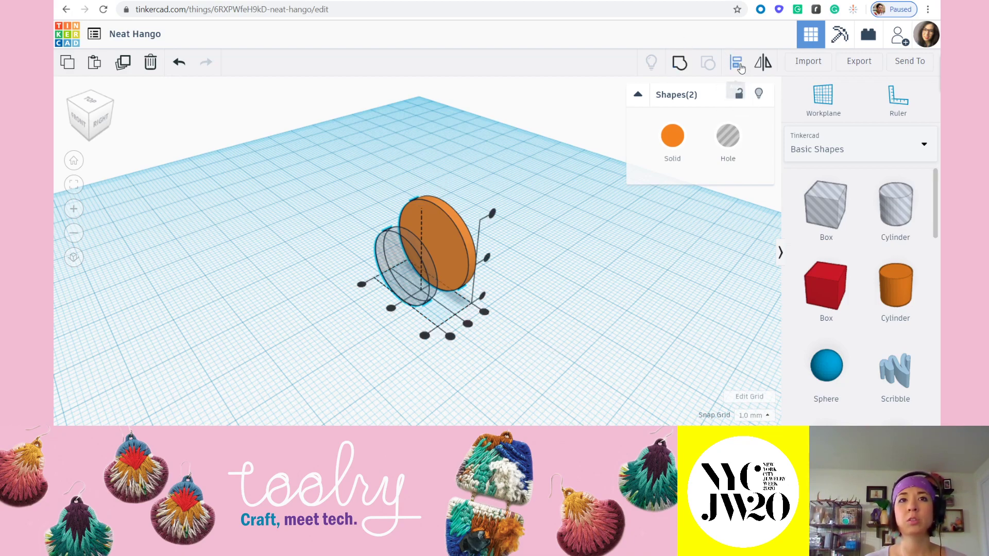
pyautogui.moveTo(567, 276); pyautogui.dragTo(593, 293, button='right')
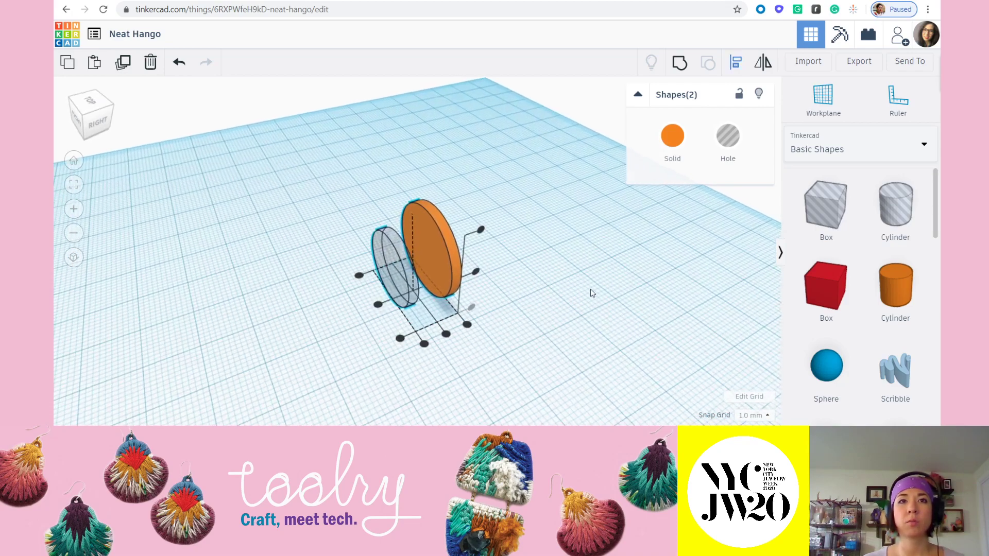
pyautogui.click(477, 273)
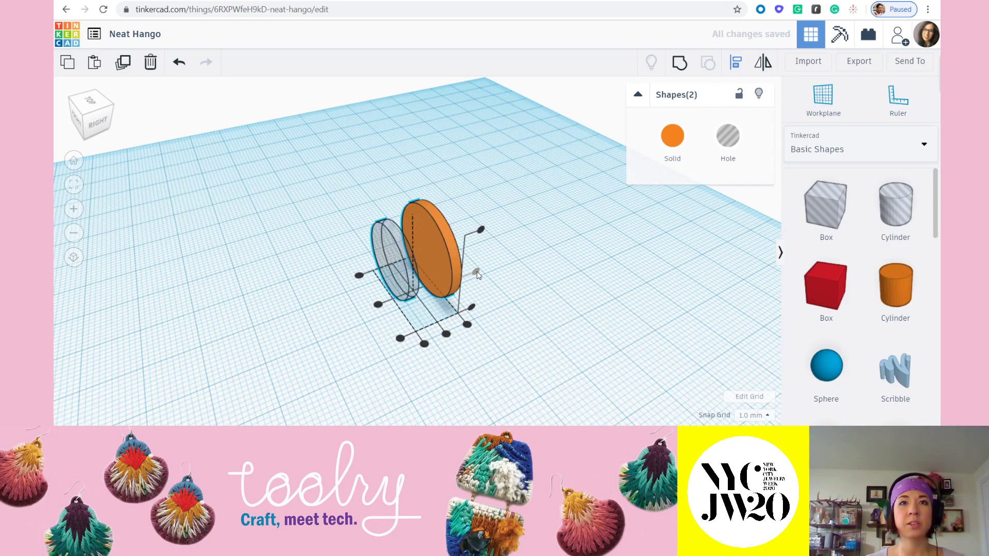
pyautogui.click(446, 336)
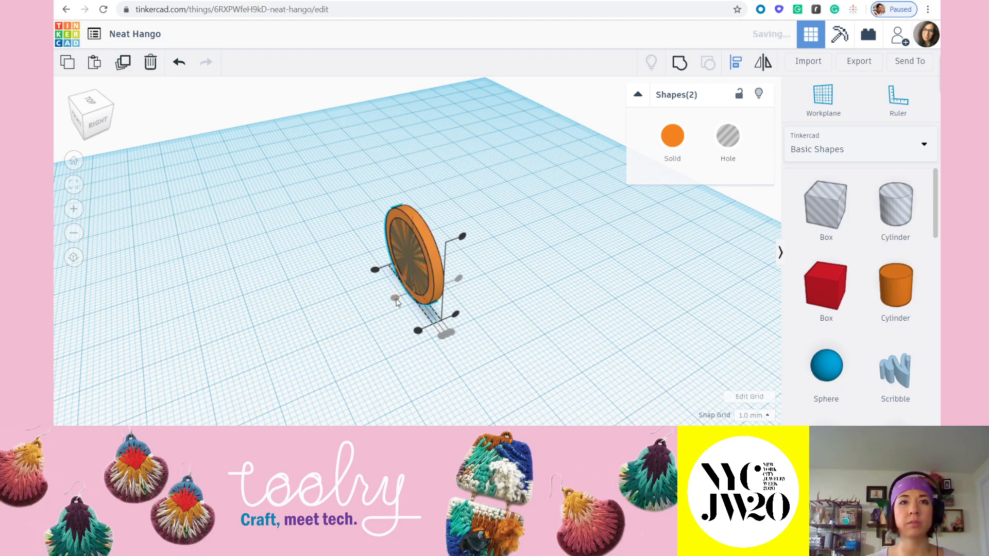
pyautogui.click(504, 341)
# - Group the two centred discs so the hole cuts the larger one into a ring band
pyautogui.moveTo(496, 328); pyautogui.dragTo(465, 225, button='right')
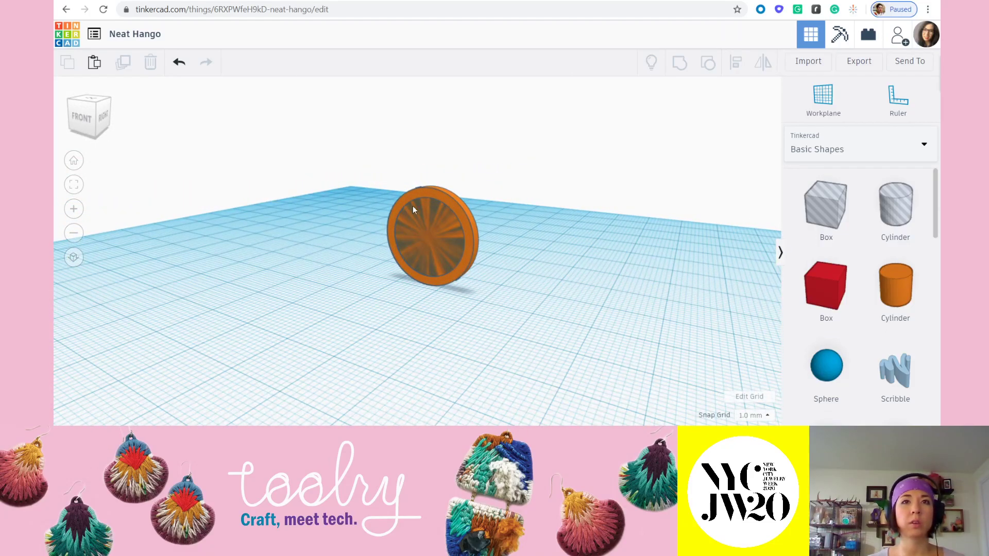
pyautogui.moveTo(521, 255); pyautogui.dragTo(342, 165, button='right')
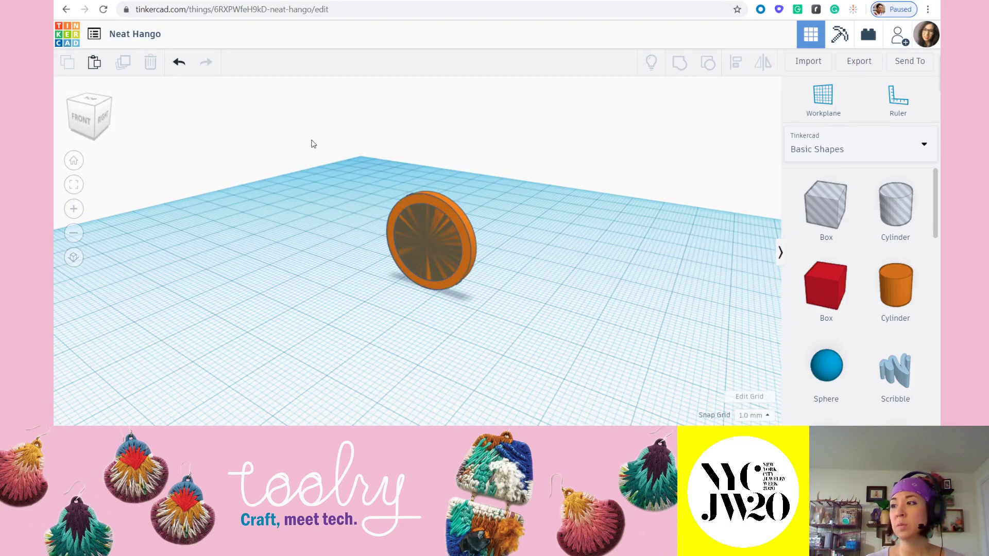
pyautogui.moveTo(304, 140); pyautogui.dragTo(578, 356)
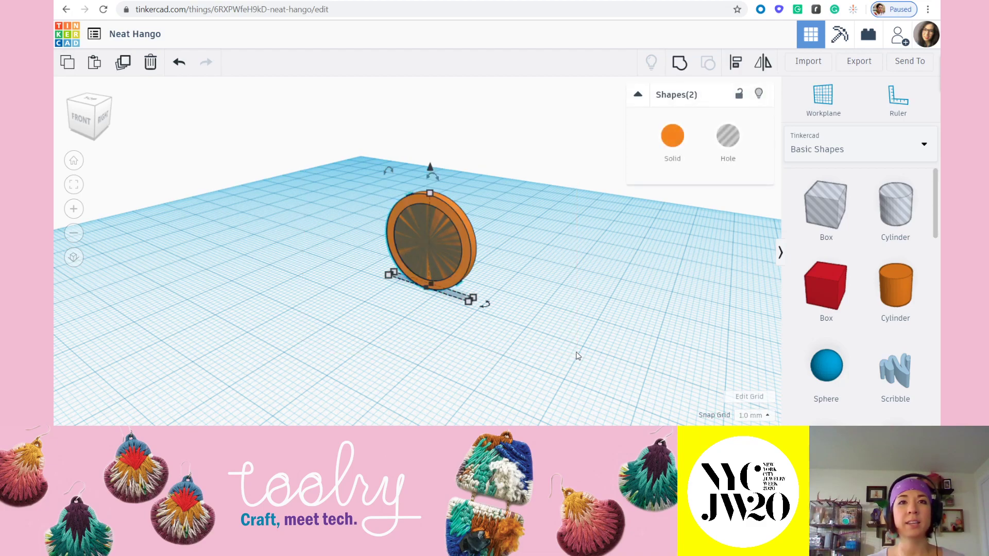
pyautogui.click(680, 62)
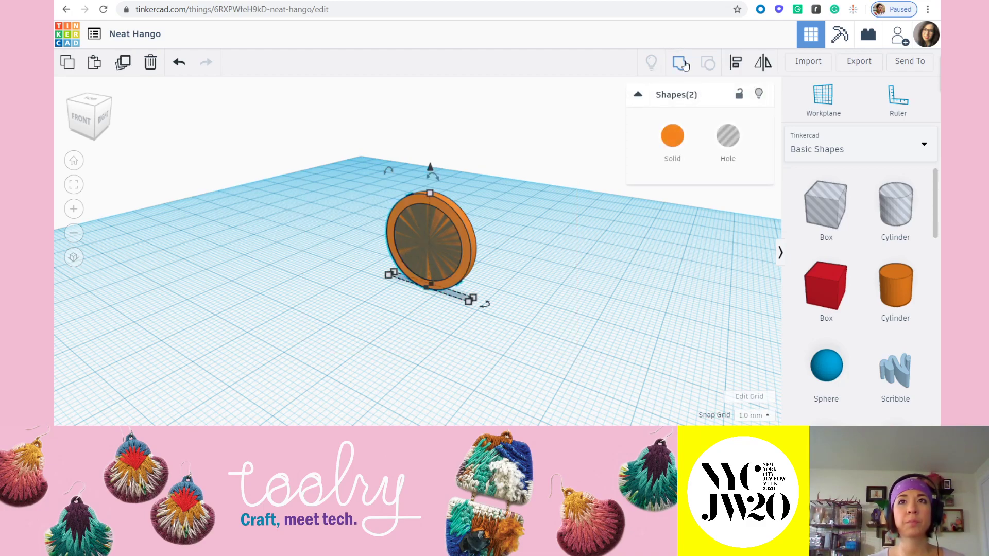
pyautogui.click(608, 292)
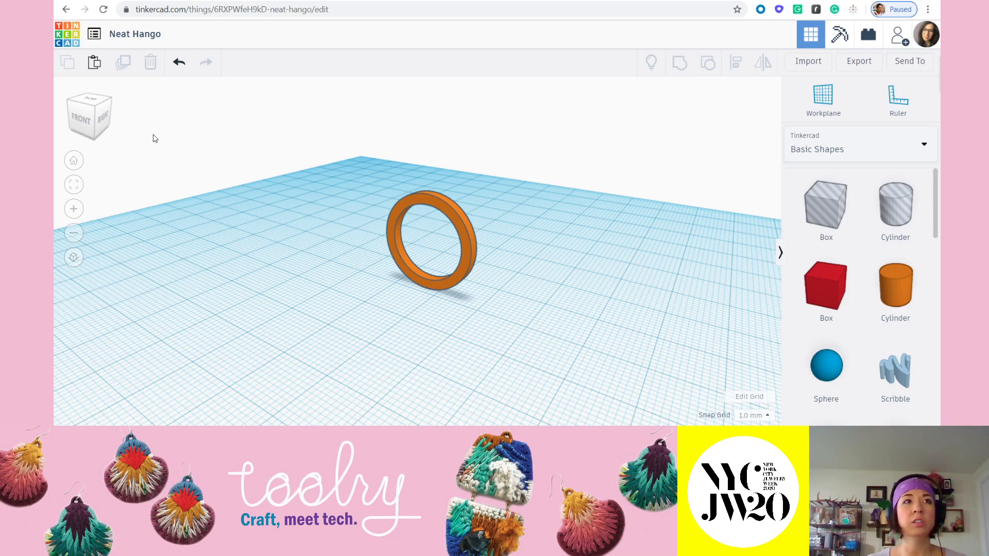
# - Show the ring band from the front in an orthographic view
pyautogui.click(78, 122)
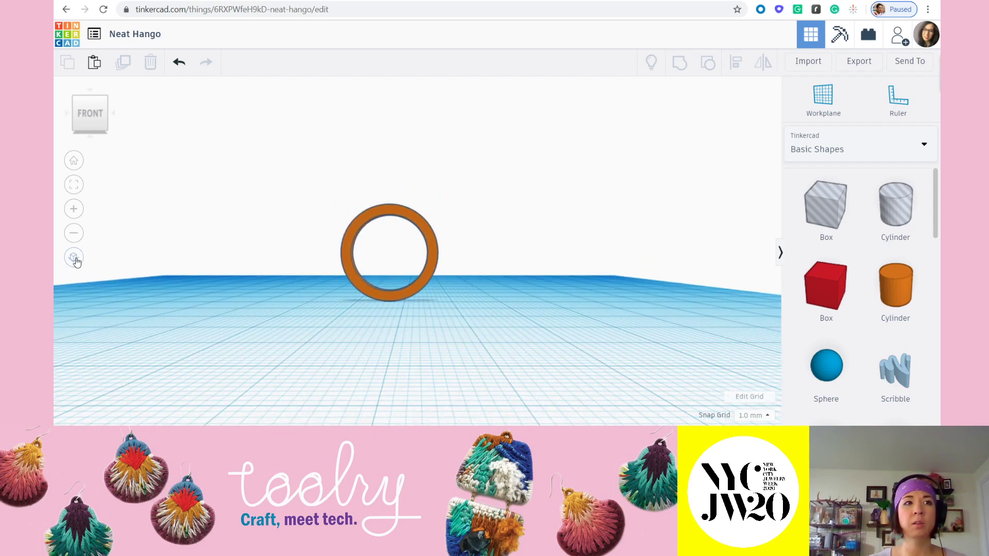
pyautogui.click(74, 258)
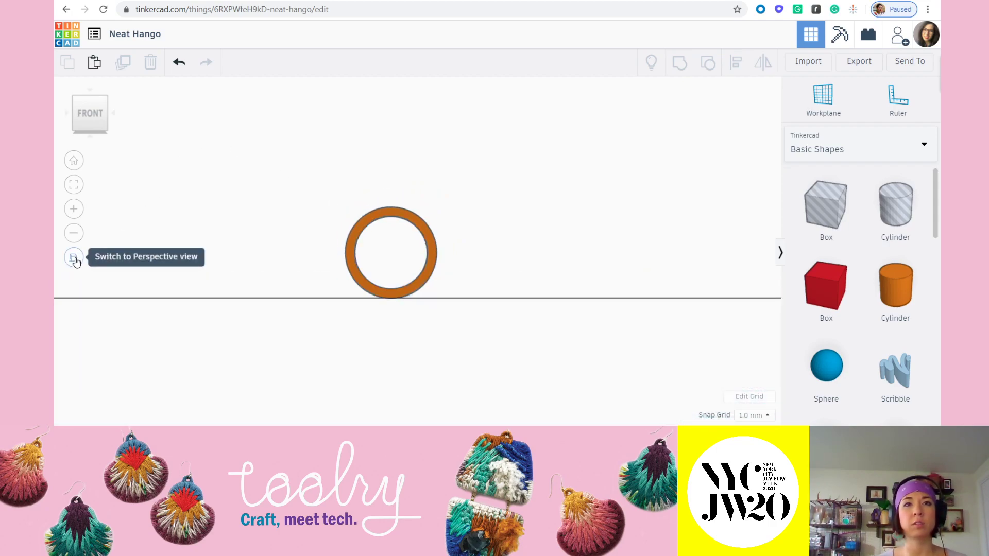
pyautogui.scroll(3, 442, 225)
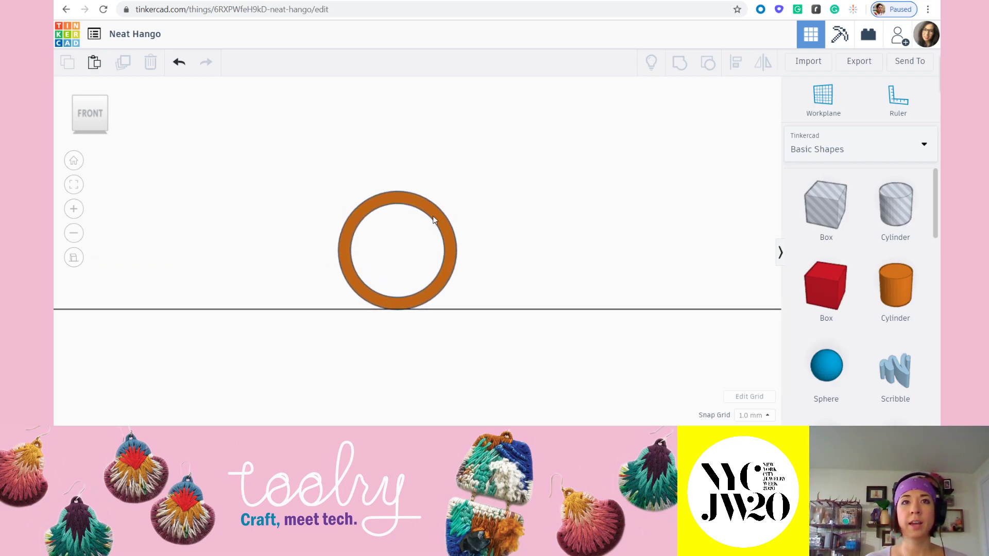
# - Duplicate the ring band and move the copy to the right of the original, leaving a narrow gap between them
pyautogui.click(433, 215)
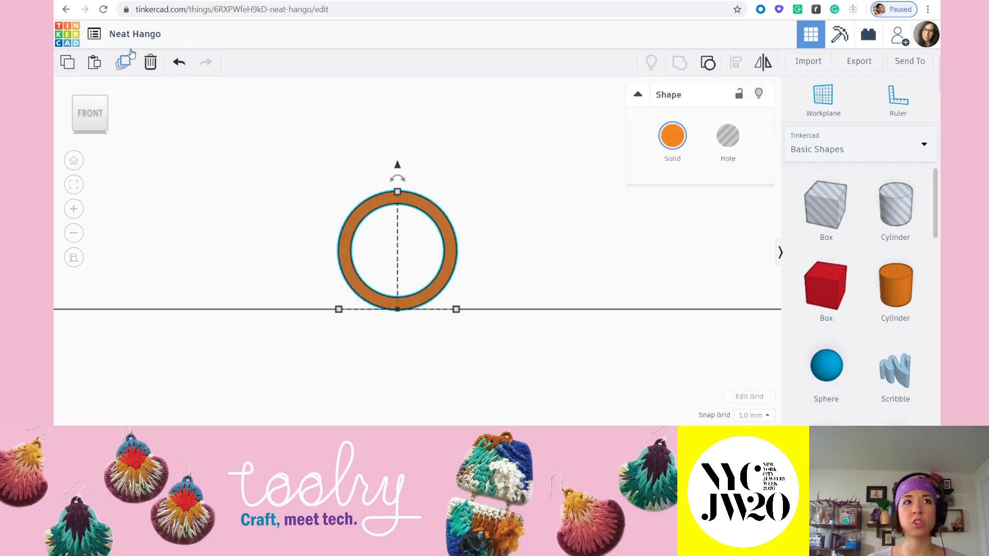
pyautogui.click(121, 66)
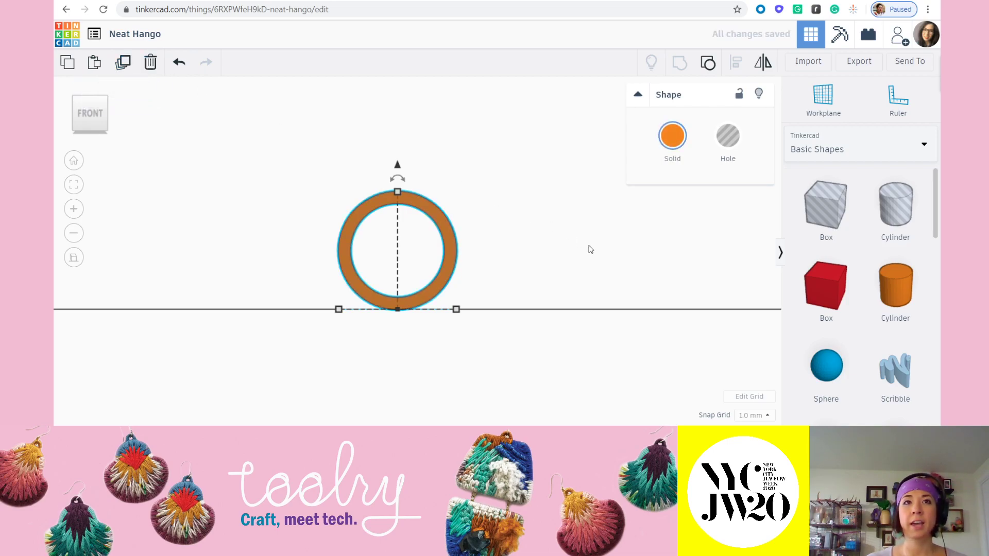
pyautogui.press('Right')
pyautogui.press('Right')
pyautogui.press('Right')
pyautogui.press('Right')
pyautogui.press('Right')
pyautogui.press('Right')
pyautogui.press('Right')
pyautogui.press('Right')
pyautogui.press('Right')
pyautogui.press('Right')
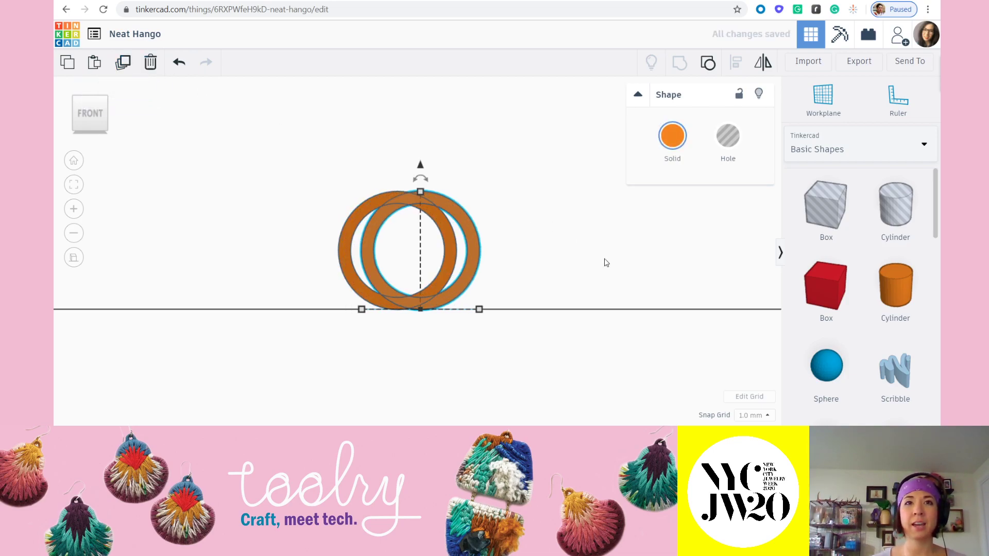
pyautogui.press('Right')
pyautogui.press('Right')
pyautogui.press('Right')
pyautogui.press('Right')
pyautogui.press('Right')
pyautogui.press('Right')
pyautogui.press('Right')
pyautogui.press('Right')
pyautogui.press('Right')
pyautogui.press('Right')
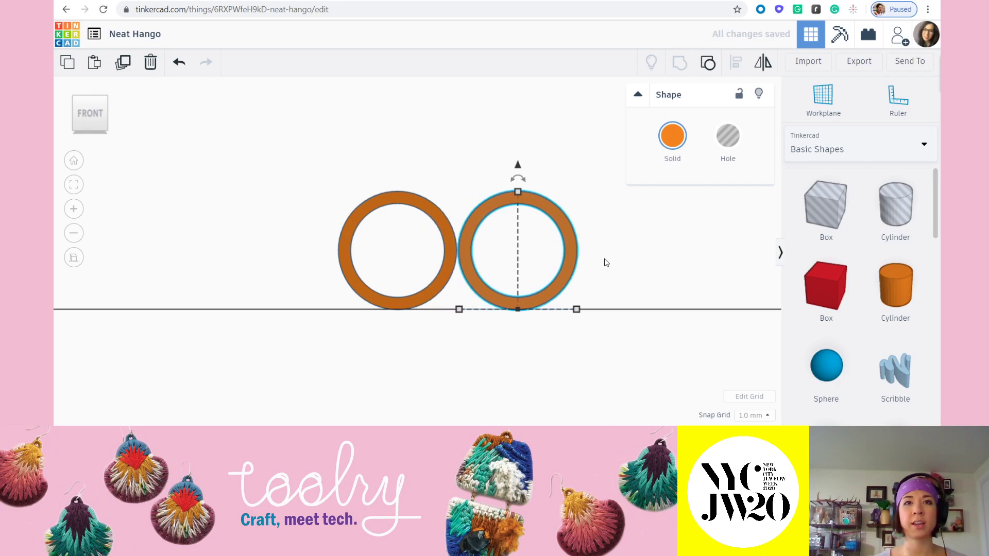
pyautogui.press('Right')
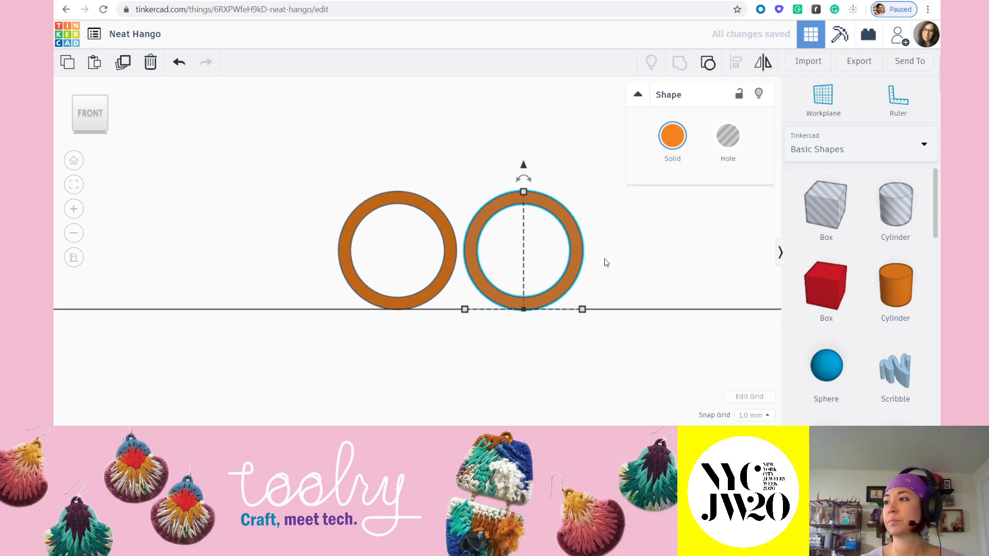
pyautogui.click(642, 294)
pyautogui.scroll(3, 526, 254)
pyautogui.moveTo(613, 267); pyautogui.dragTo(572, 270, button='middle')
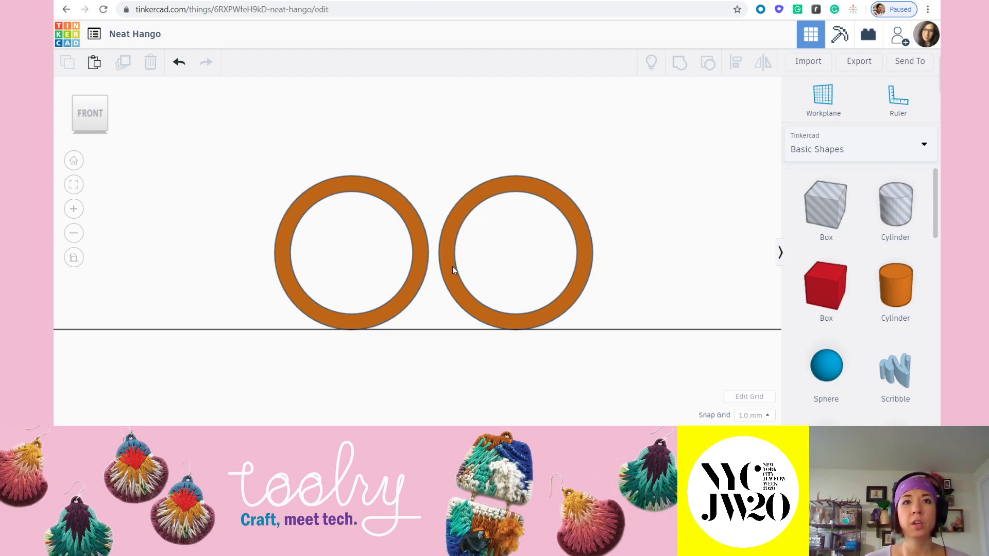
# - Move the right ring band 1 mm toward the left one, leaving only a hairline gap between the bands
pyautogui.click(447, 271)
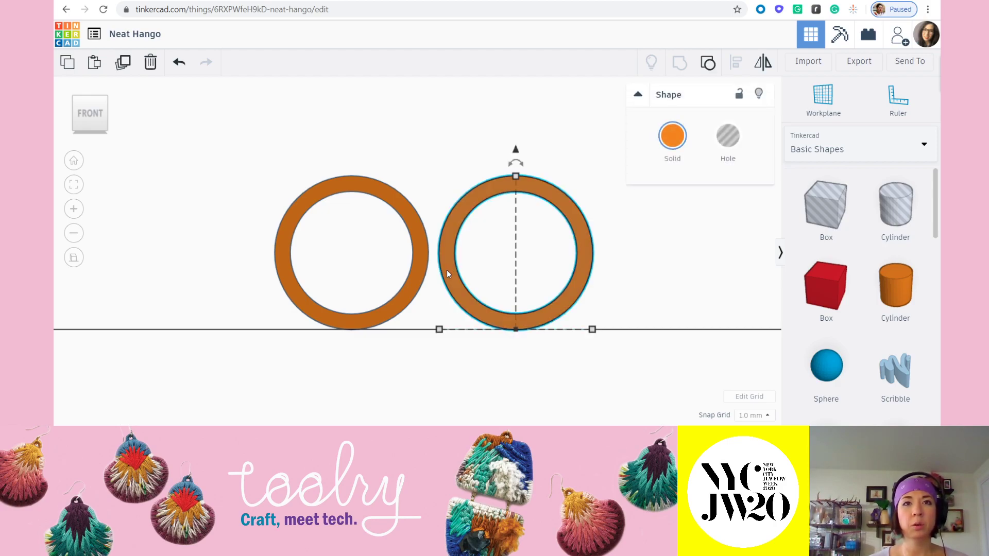
pyautogui.press('Left')
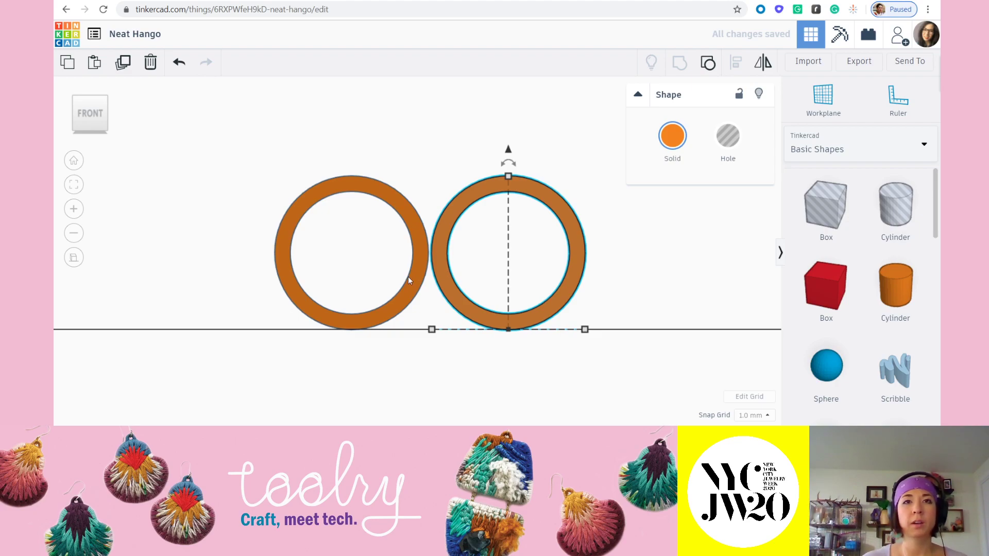
pyautogui.press('Left')
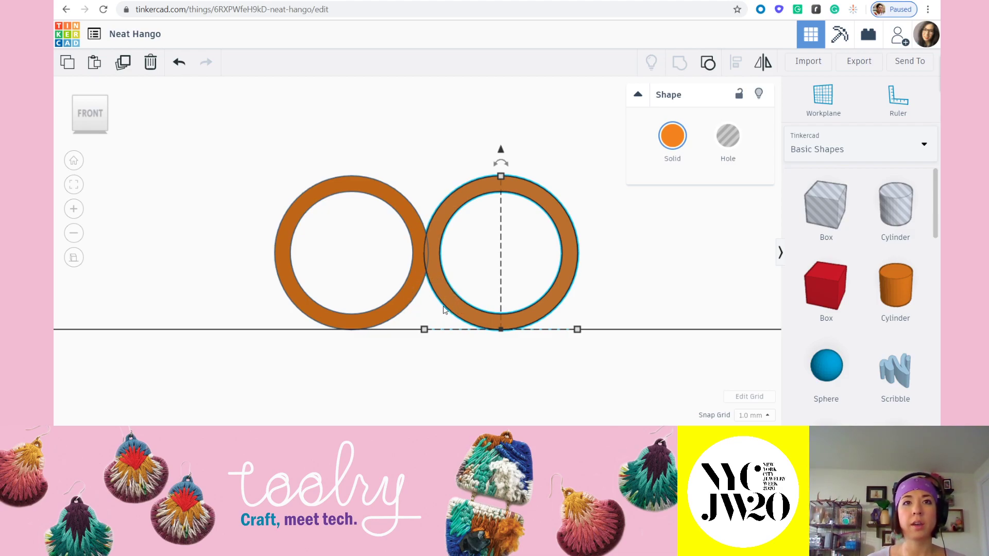
pyautogui.press('Right')
pyautogui.press('Right')
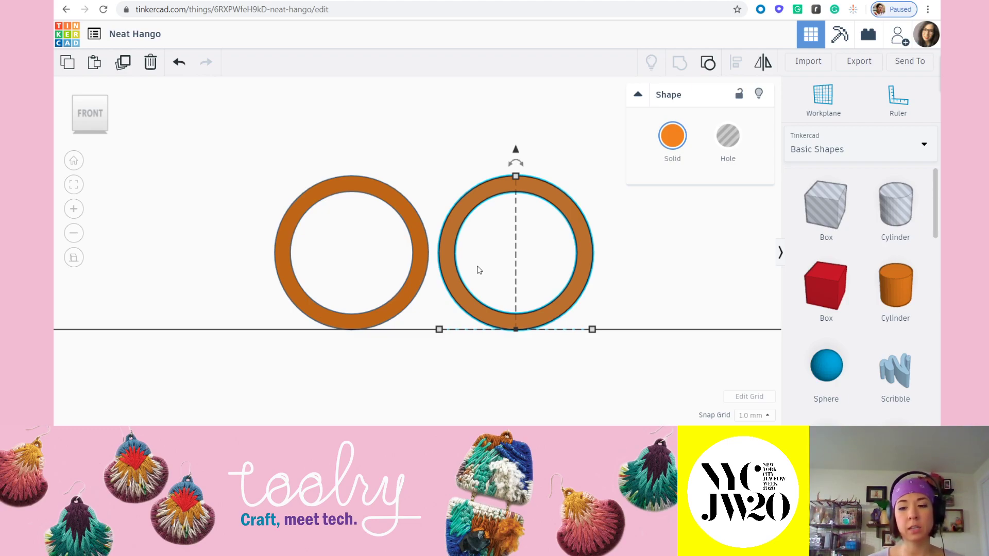
pyautogui.press('Left')
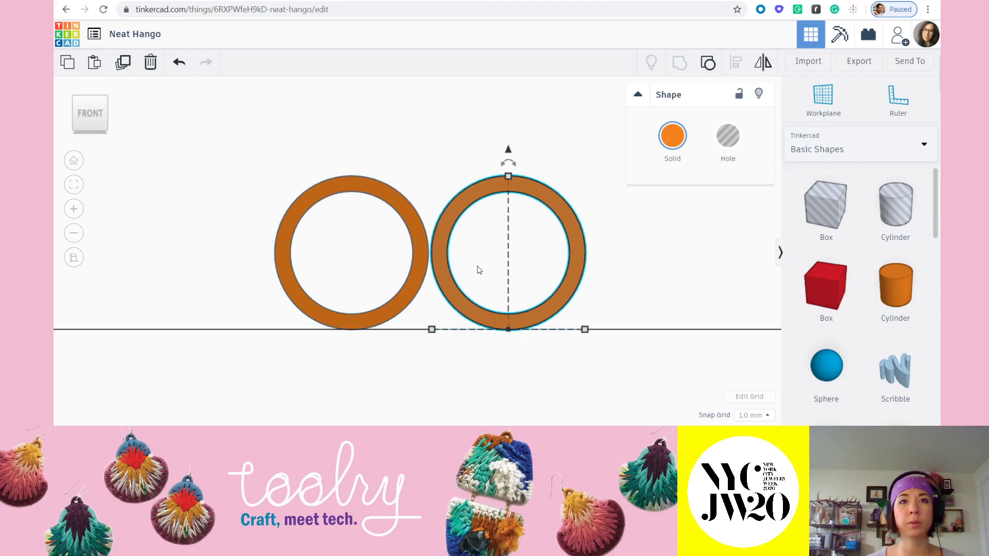
pyautogui.click(665, 287)
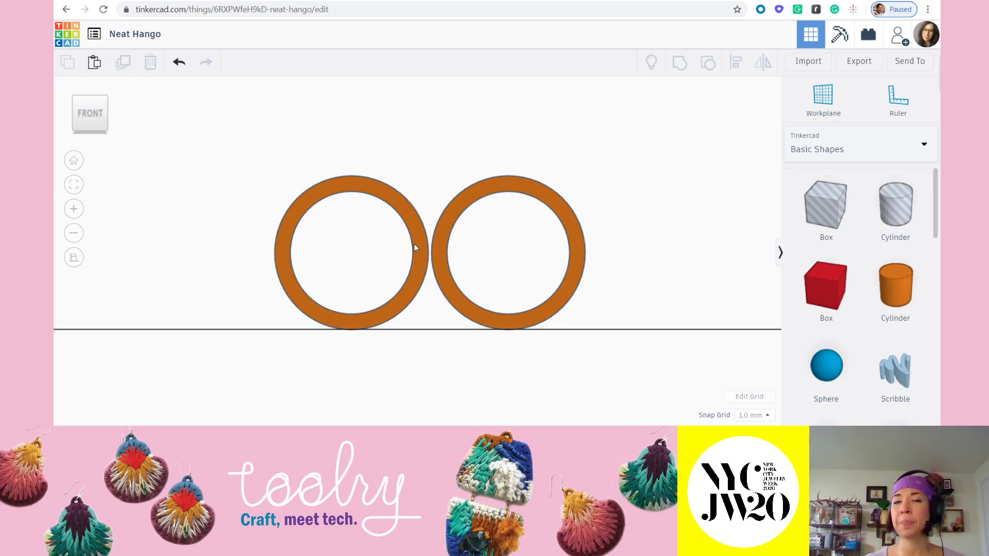
# - Select both ring bands and lock them against editing
pyautogui.click(488, 189)
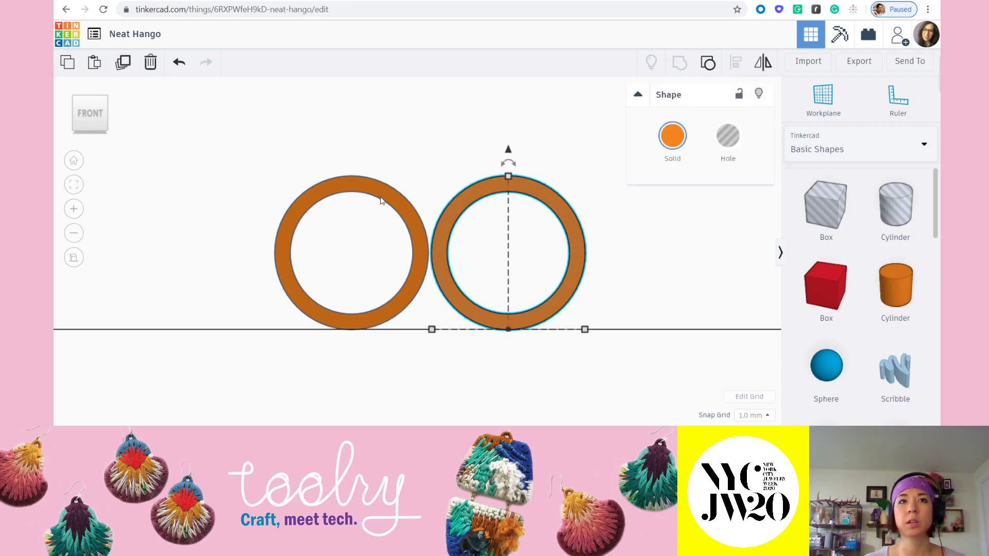
pyautogui.keyDown('shift'); pyautogui.click(385, 196); pyautogui.keyUp('shift')
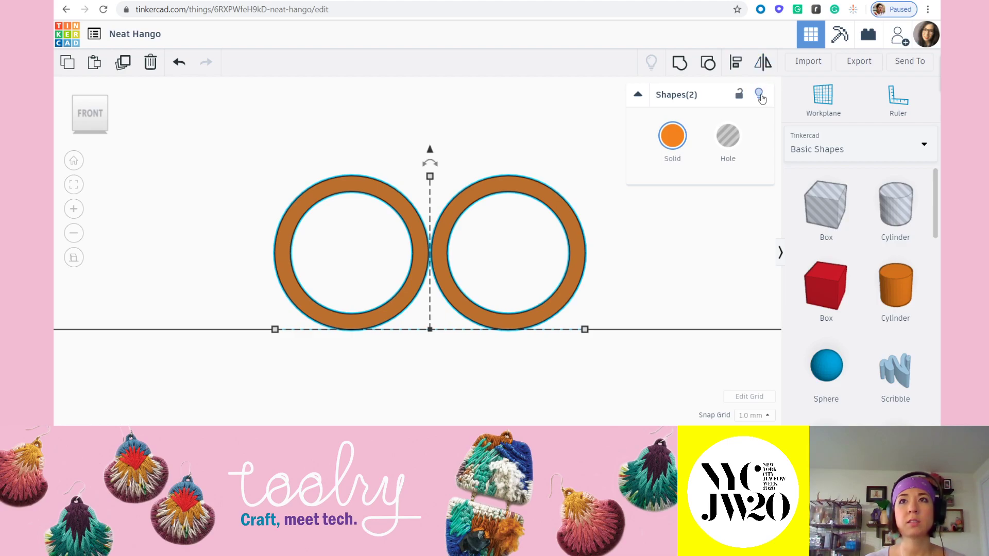
pyautogui.click(739, 94)
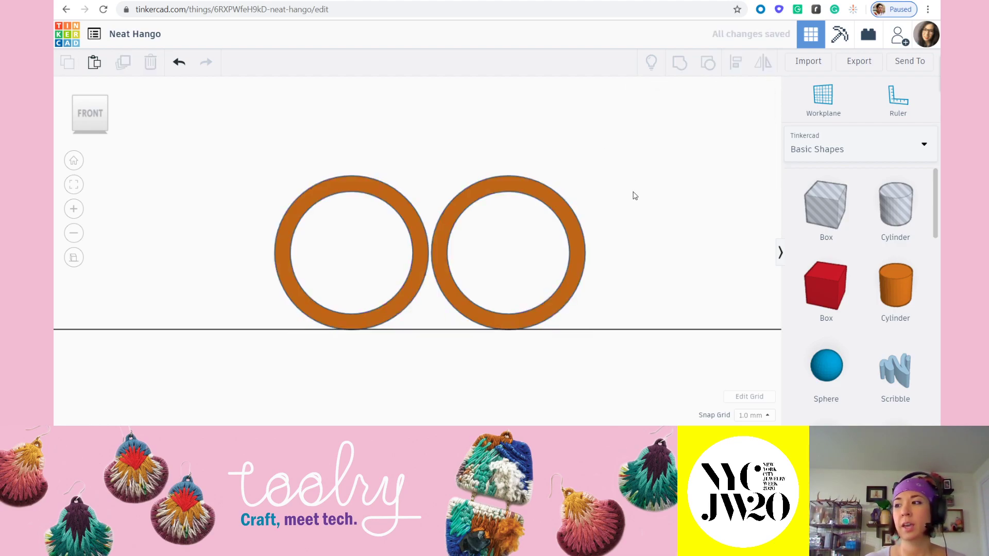
# - Add a solid cylinder to the workplane in front of the ring bands and colour it magenta
pyautogui.moveTo(612, 192); pyautogui.dragTo(567, 258, button='right')
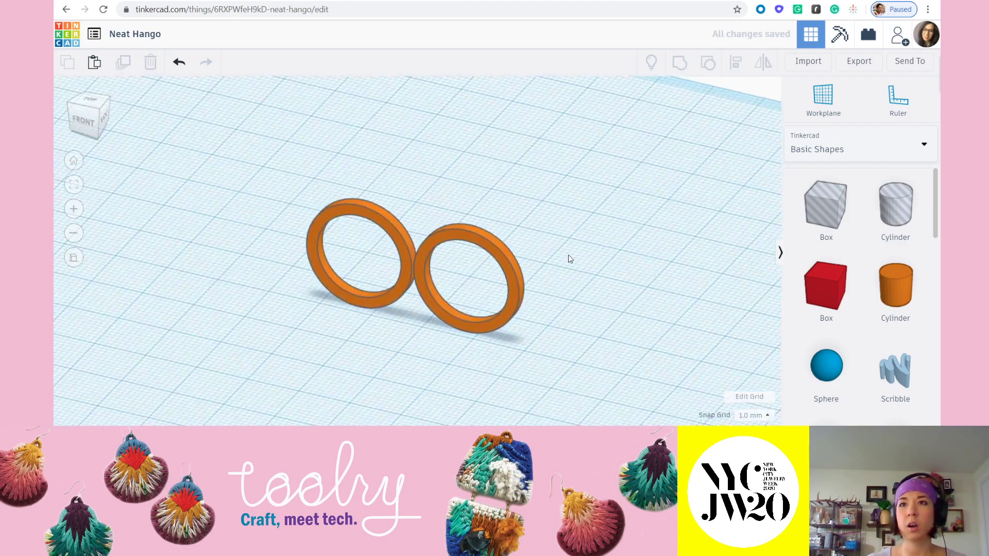
pyautogui.moveTo(440, 340); pyautogui.dragTo(407, 279, button='right')
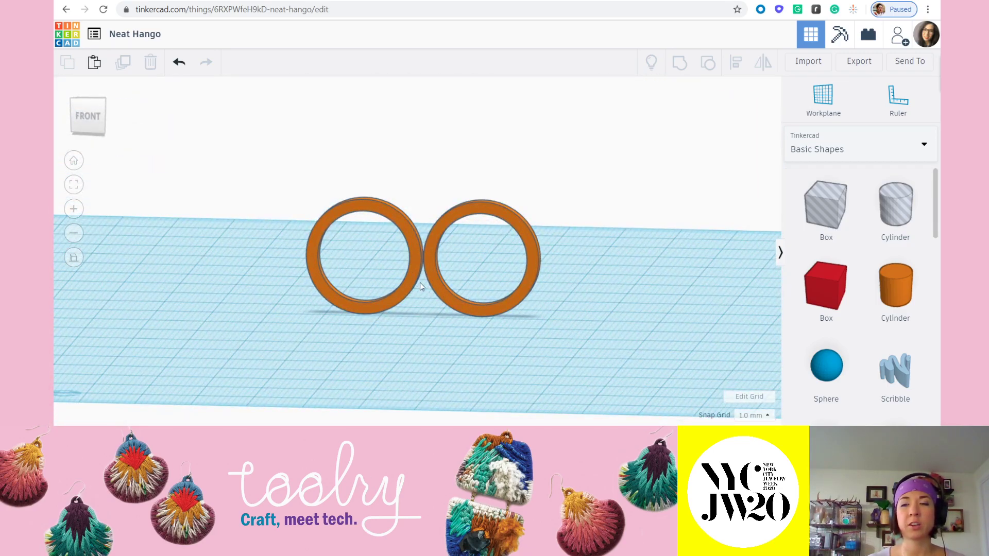
pyautogui.moveTo(641, 265); pyautogui.dragTo(693, 281, button='right')
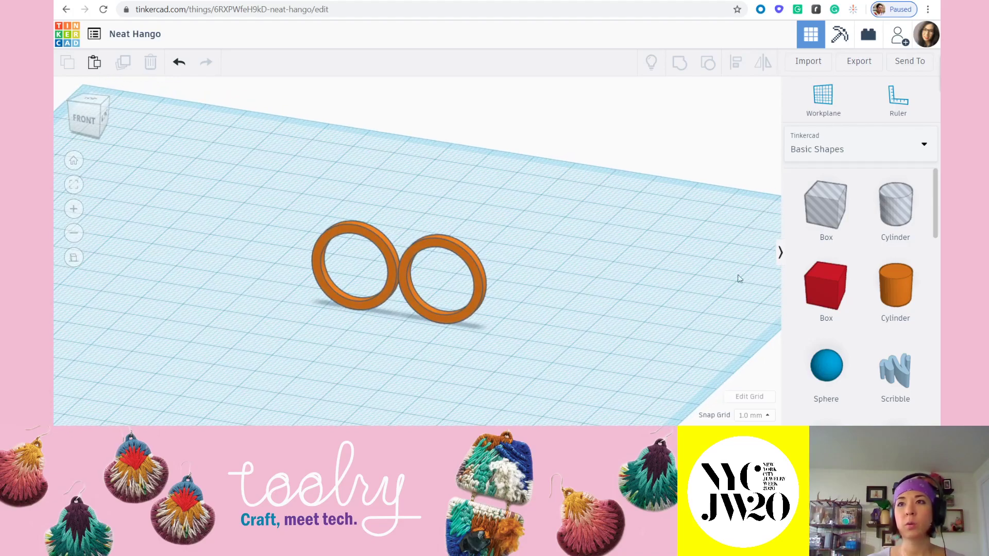
pyautogui.moveTo(895, 284); pyautogui.dragTo(335, 388)
pyautogui.moveTo(470, 375); pyautogui.dragTo(536, 311, button='right')
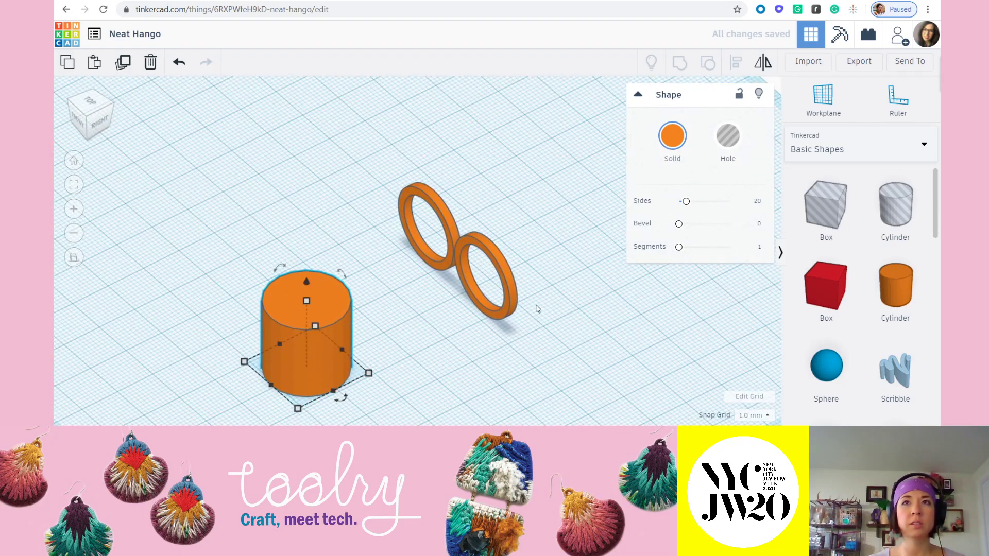
pyautogui.click(670, 140)
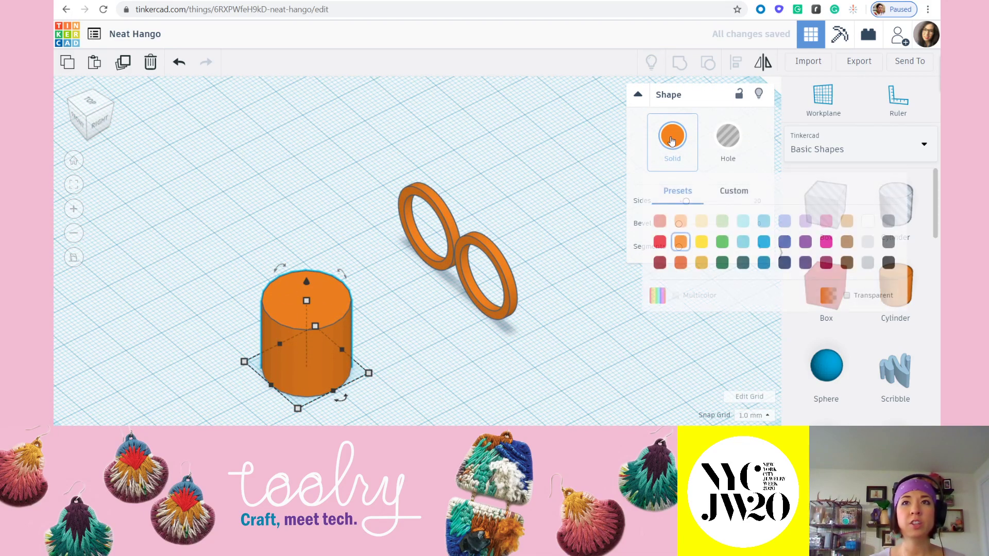
pyautogui.click(826, 243)
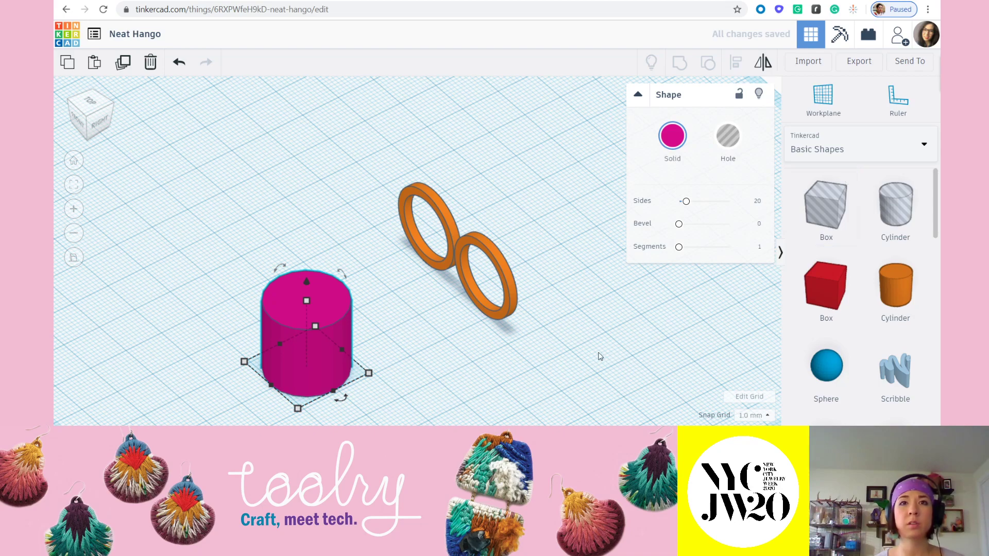
pyautogui.click(577, 369)
# - Move the magenta cylinder 13 mm back toward the ring bands and 2 mm sideways
pyautogui.moveTo(502, 361); pyautogui.dragTo(397, 335, button='right')
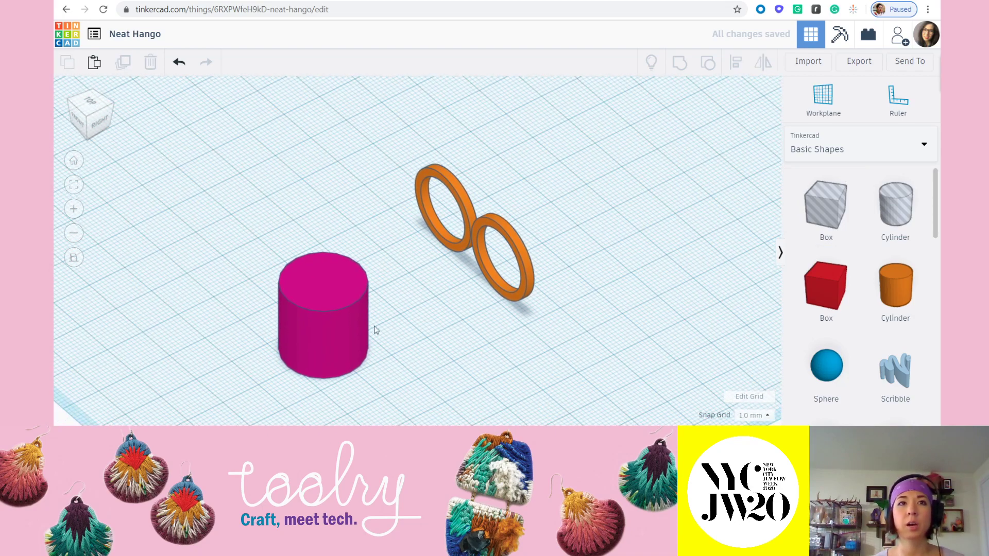
pyautogui.moveTo(318, 301); pyautogui.dragTo(360, 274)
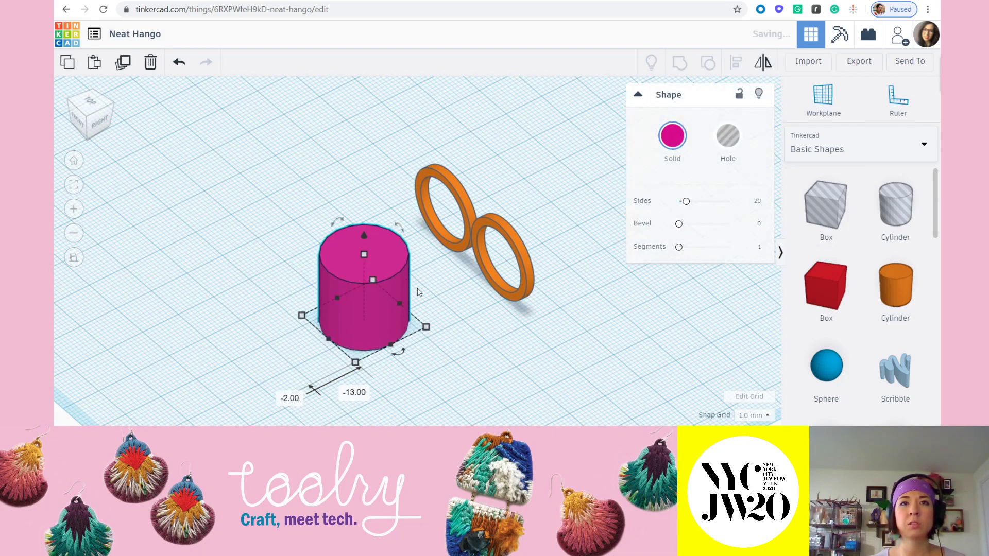
pyautogui.click(484, 359)
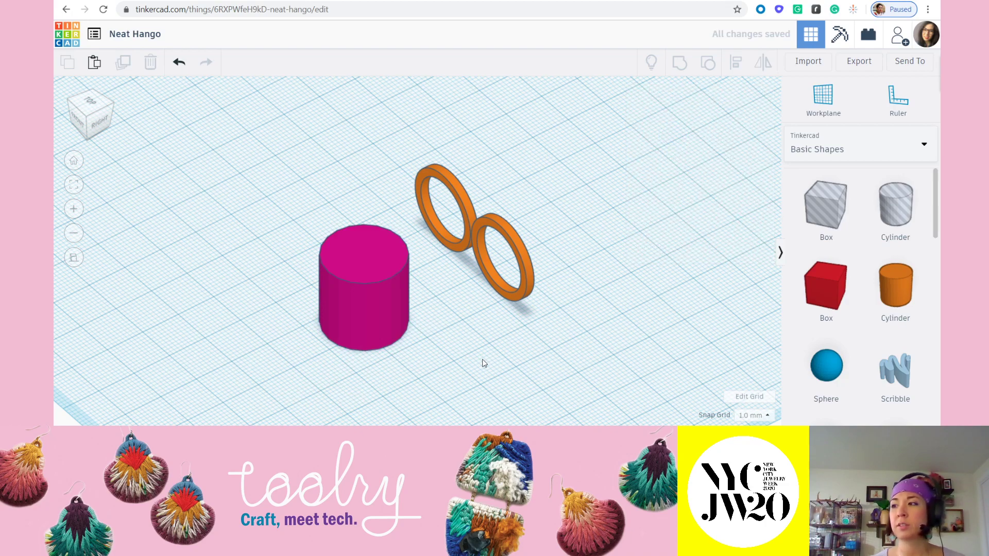
# - Rotate the magenta cylinder 90° so it lies on its side with its round faces parallel to the ring bands
pyautogui.click(372, 265)
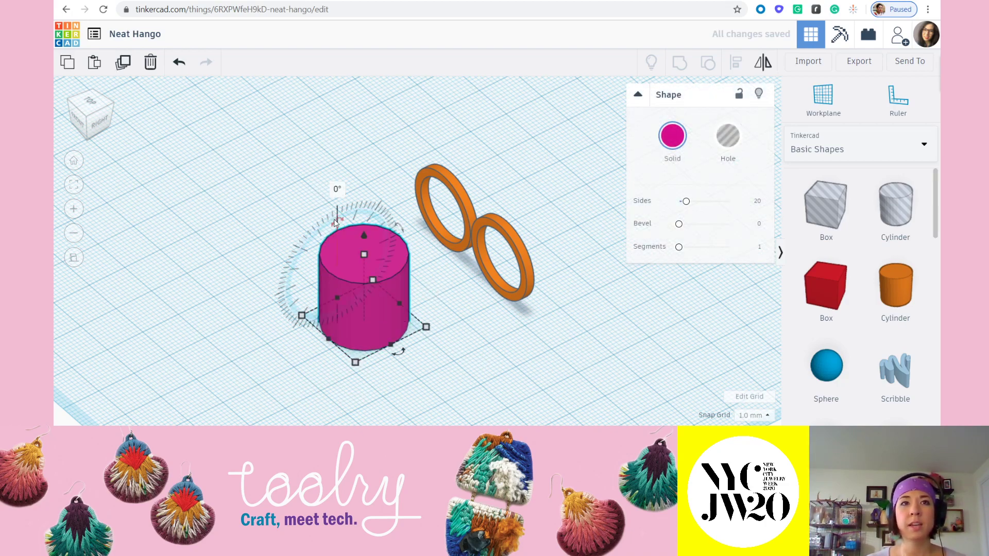
pyautogui.click(336, 189)
pyautogui.write('90')
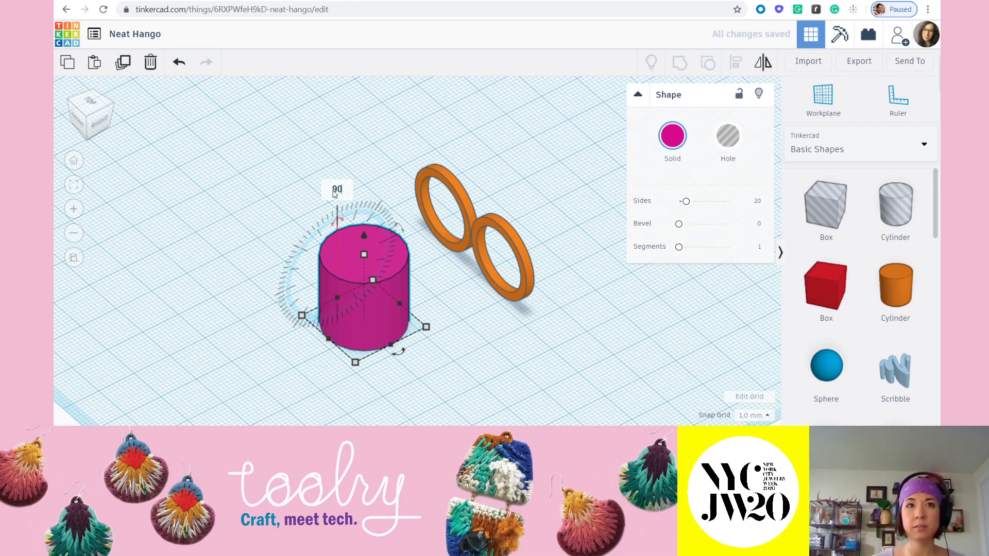
pyautogui.press('Return')
pyautogui.click(435, 344)
# - Smooth the magenta cylinder by setting its number of sides to 64
pyautogui.scroll(2, 433, 293)
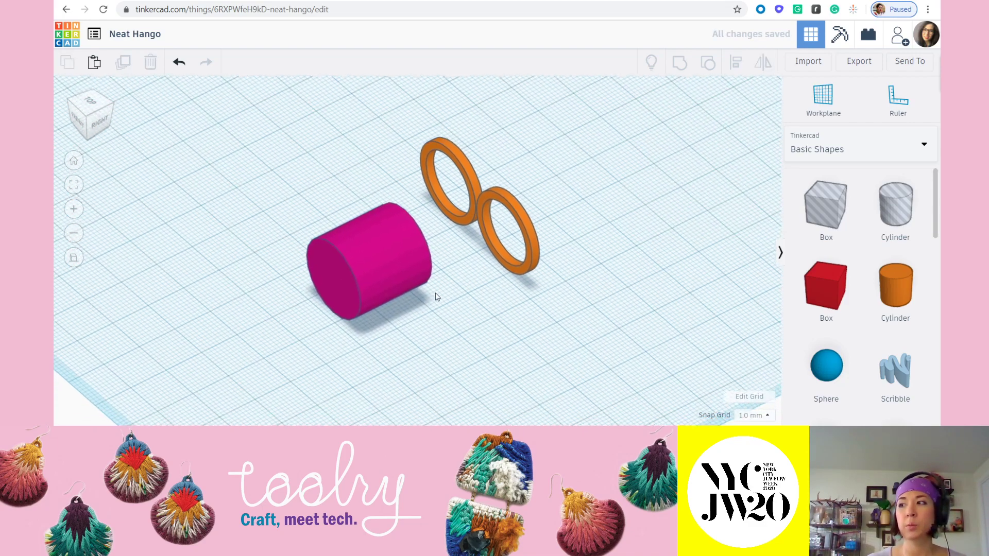
pyautogui.scroll(3, 371, 244)
pyautogui.click(371, 245)
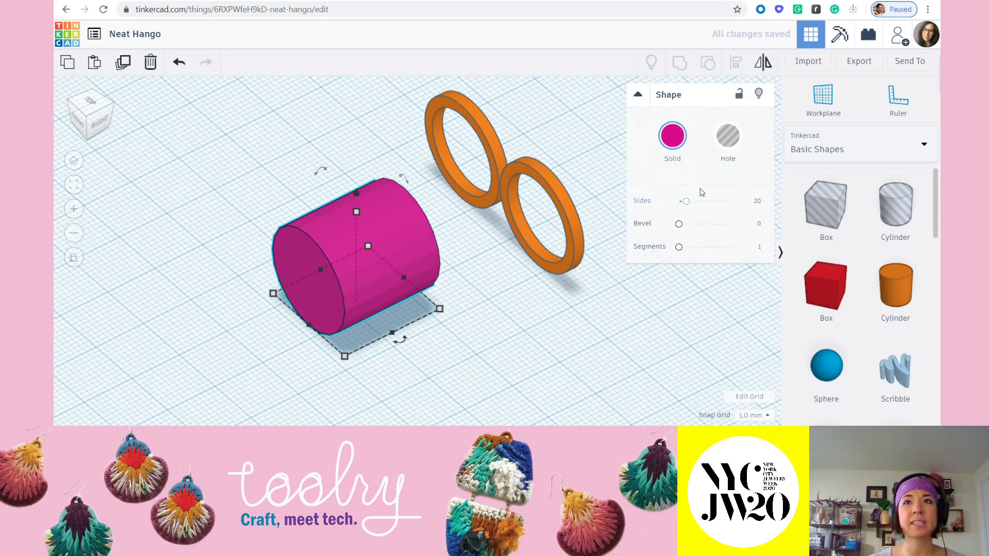
pyautogui.moveTo(686, 201); pyautogui.dragTo(751, 202)
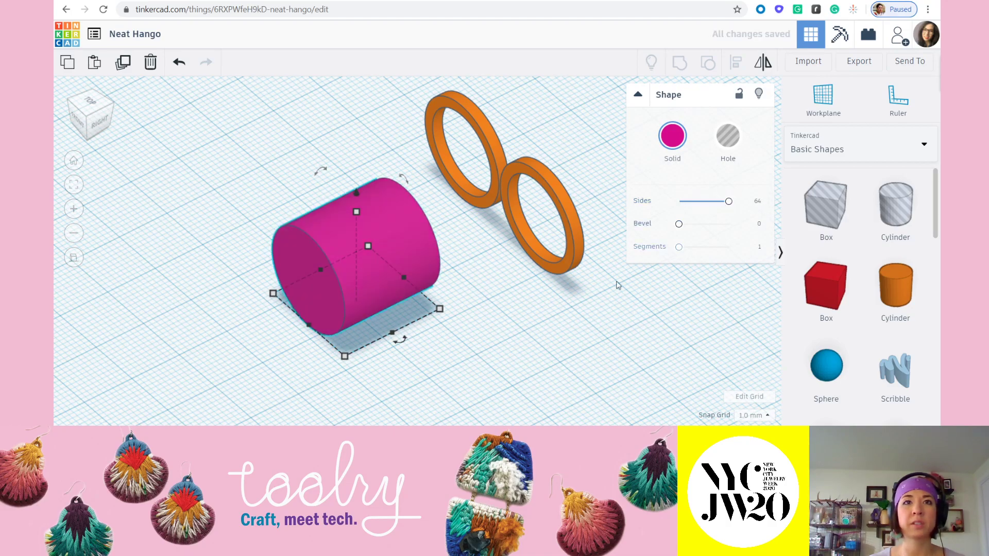
pyautogui.click(519, 352)
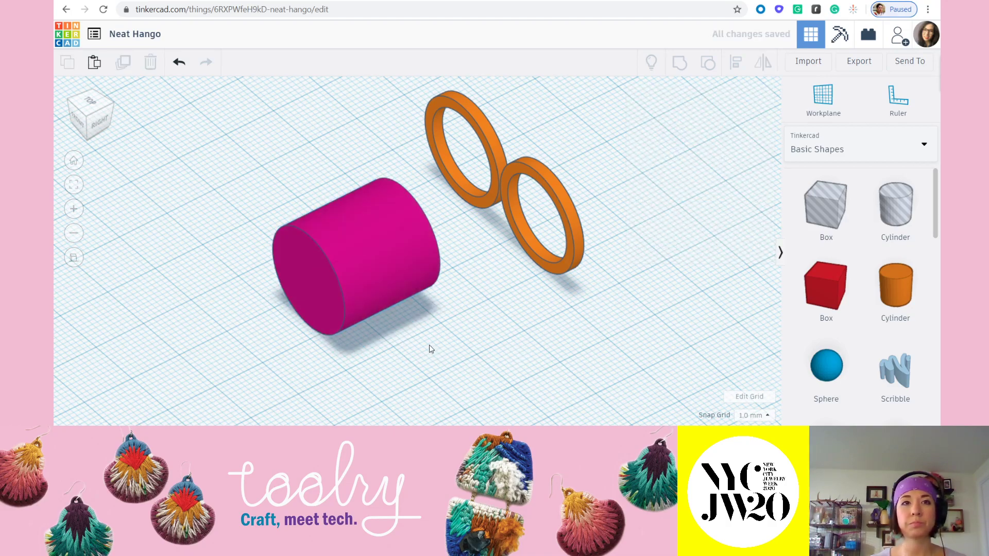
# - Show the model from the front and set the snap grid to 0.25 mm
pyautogui.scroll(-2, 430, 346)
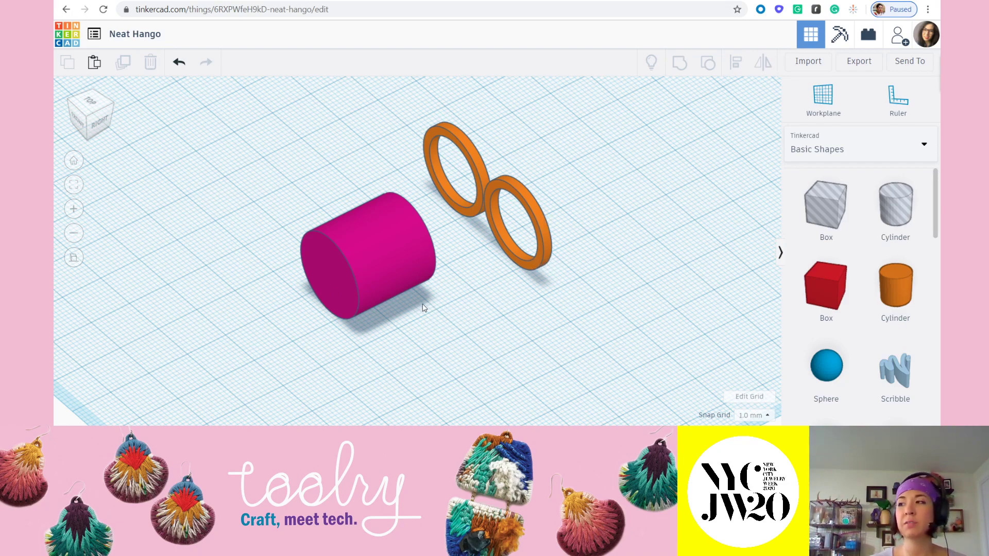
pyautogui.scroll(-2, 415, 276)
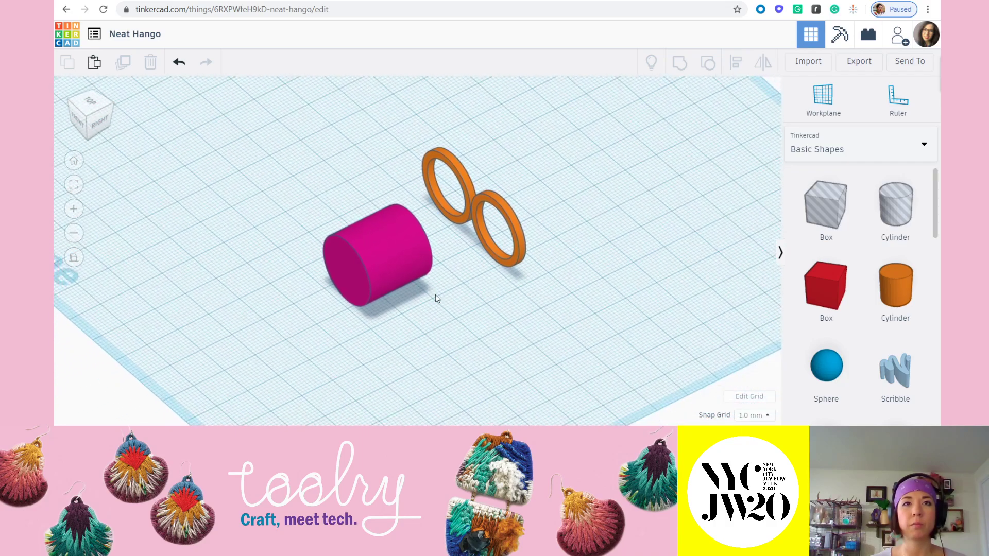
pyautogui.moveTo(308, 285); pyautogui.dragTo(336, 278, button='right')
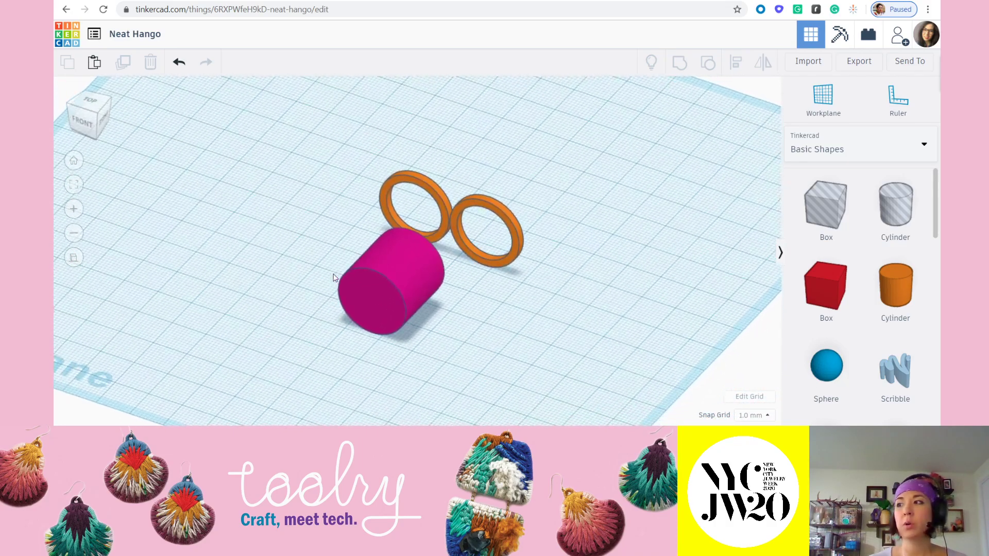
pyautogui.click(85, 125)
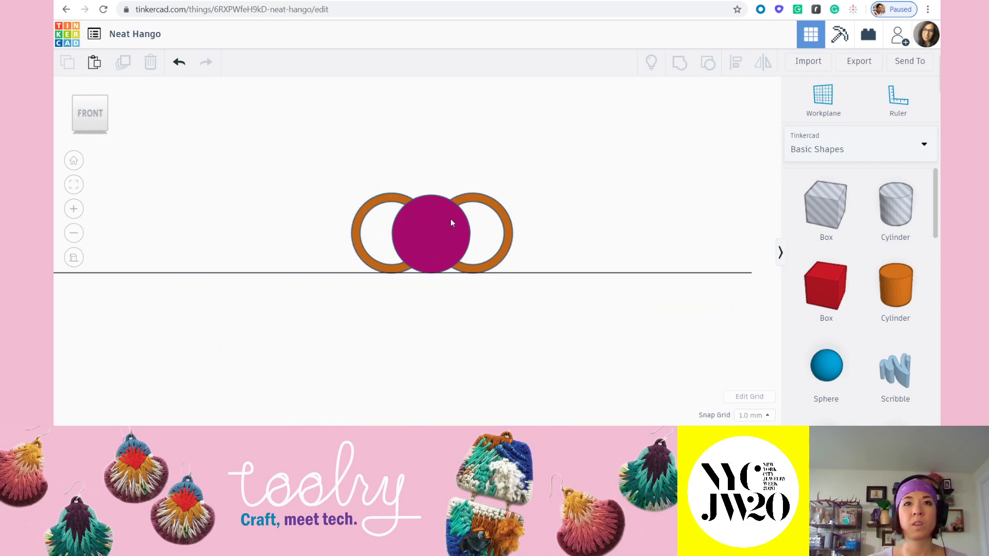
pyautogui.scroll(2, 456, 219)
pyautogui.scroll(3, 458, 219)
pyautogui.moveTo(530, 236); pyautogui.dragTo(520, 264, button='middle')
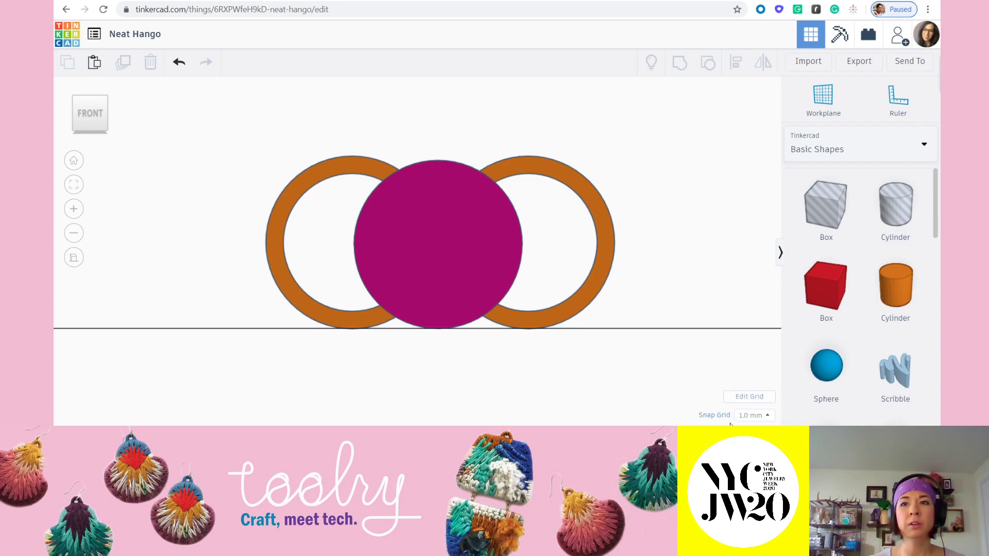
pyautogui.click(769, 417)
pyautogui.click(750, 326)
# - Scale the magenta cylinder down proportionally to 7.75 mm high so it sits low between the two ring bands
pyautogui.scroll(3, 430, 172)
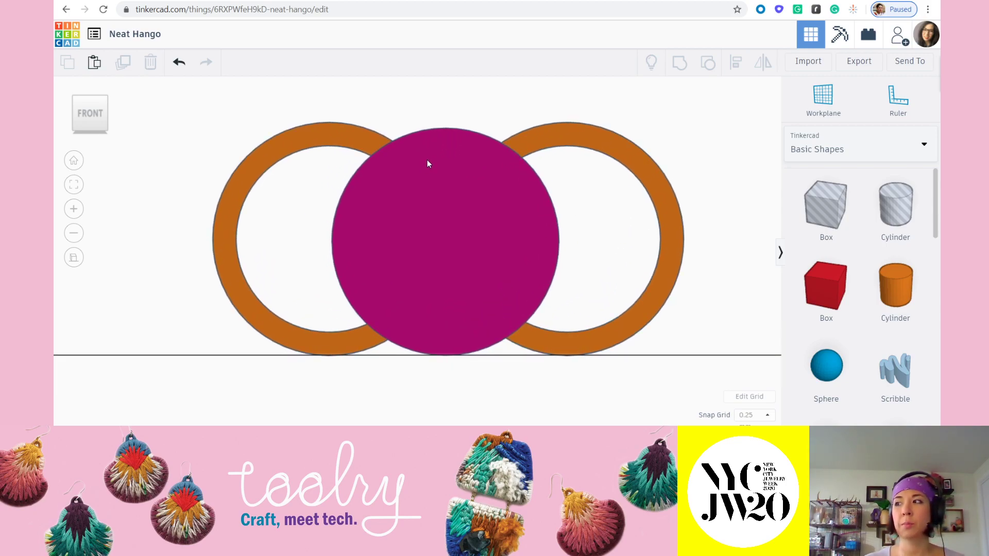
pyautogui.click(441, 165)
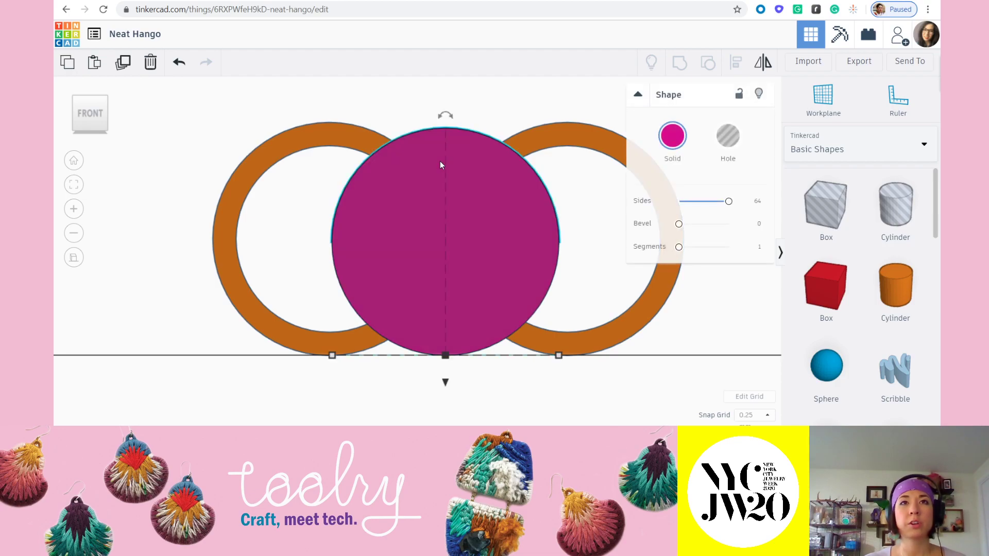
pyautogui.moveTo(513, 164); pyautogui.dragTo(502, 193, button='middle')
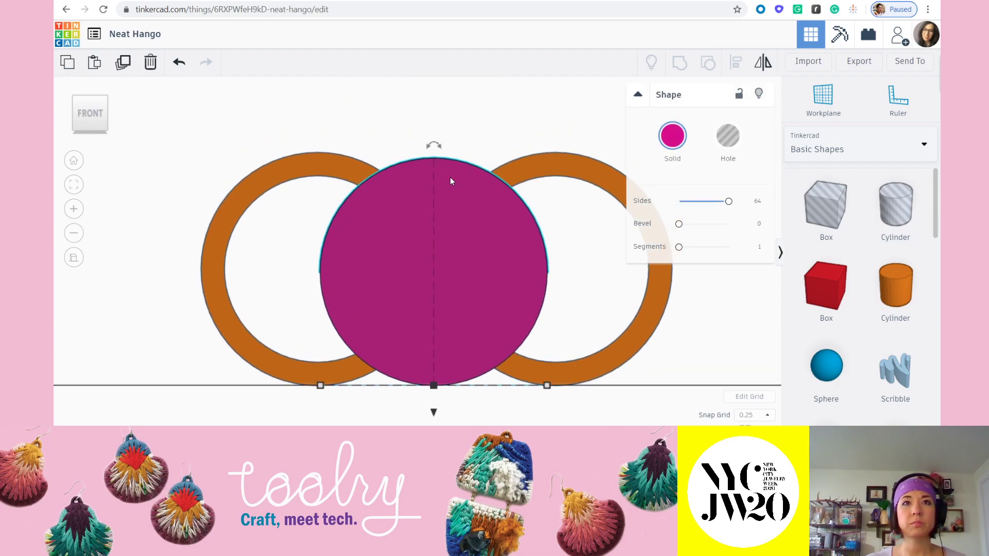
pyautogui.click(320, 387)
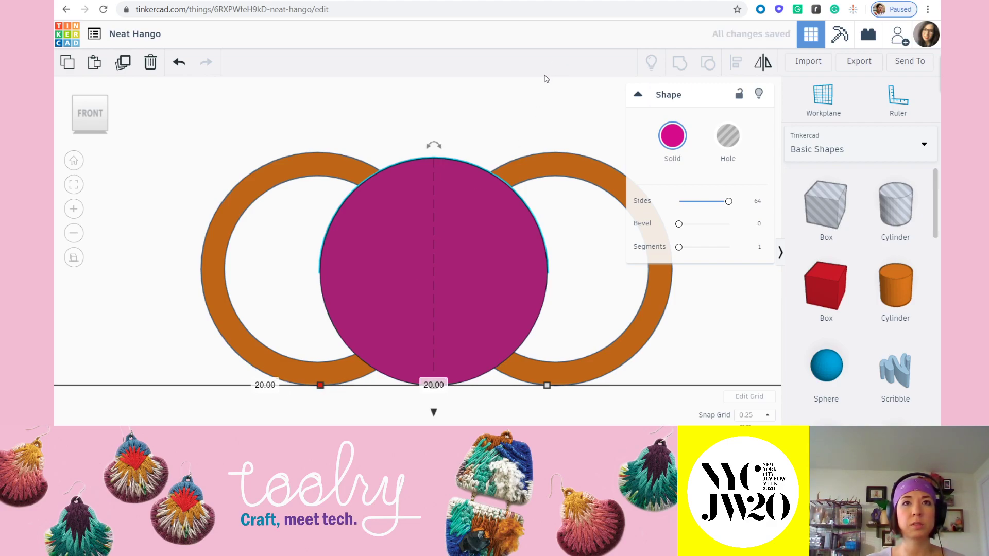
pyautogui.click(472, 136)
pyautogui.moveTo(488, 167)
pyautogui.mouseDown(button='right')
pyautogui.moveTo(457, 161)
pyautogui.moveTo(464, 221)
pyautogui.moveTo(475, 179)
pyautogui.mouseUp(button='right')
pyautogui.click(89, 114)
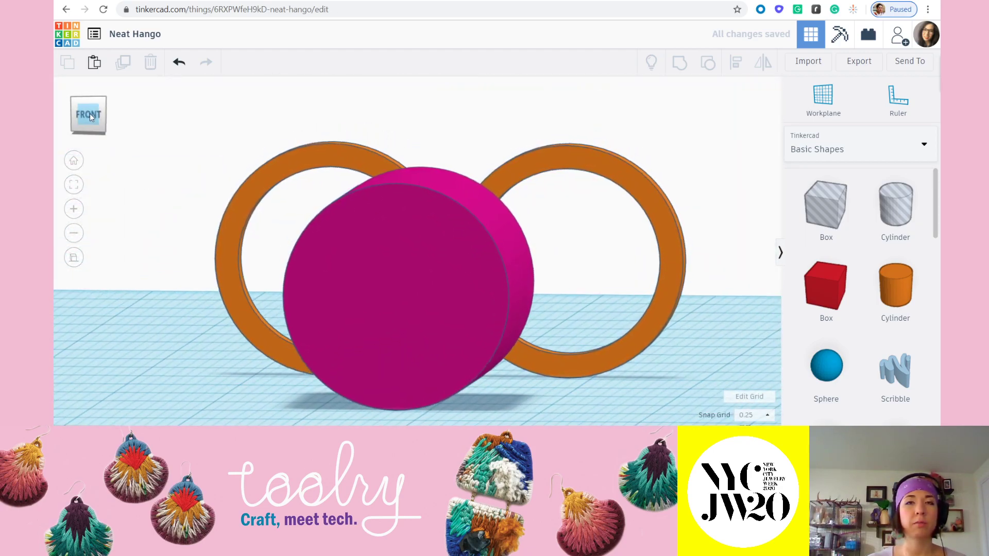
pyautogui.click(478, 196)
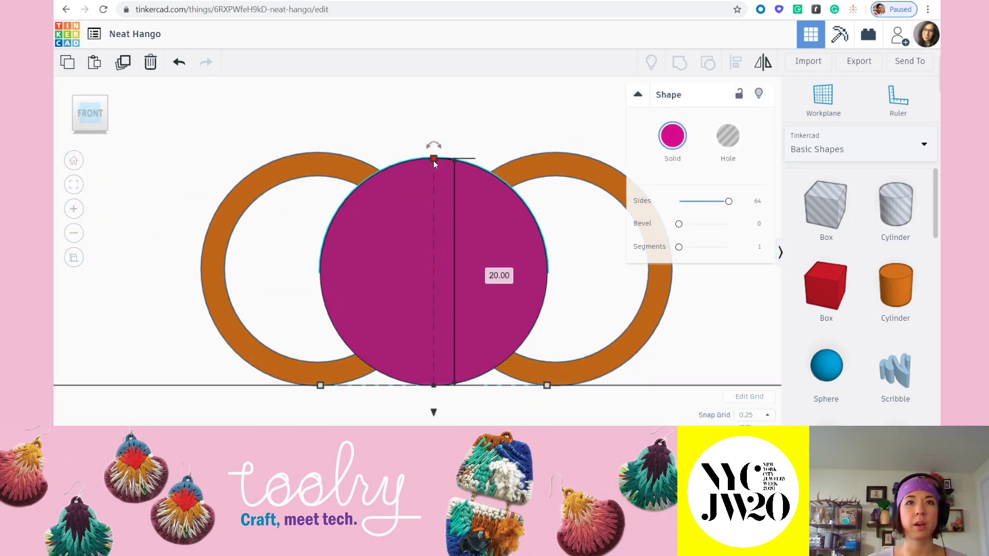
pyautogui.moveTo(434, 162)
pyautogui.keyDown('shift'); pyautogui.moveTo(434, 159); pyautogui.dragTo(439, 299); pyautogui.keyUp('shift')
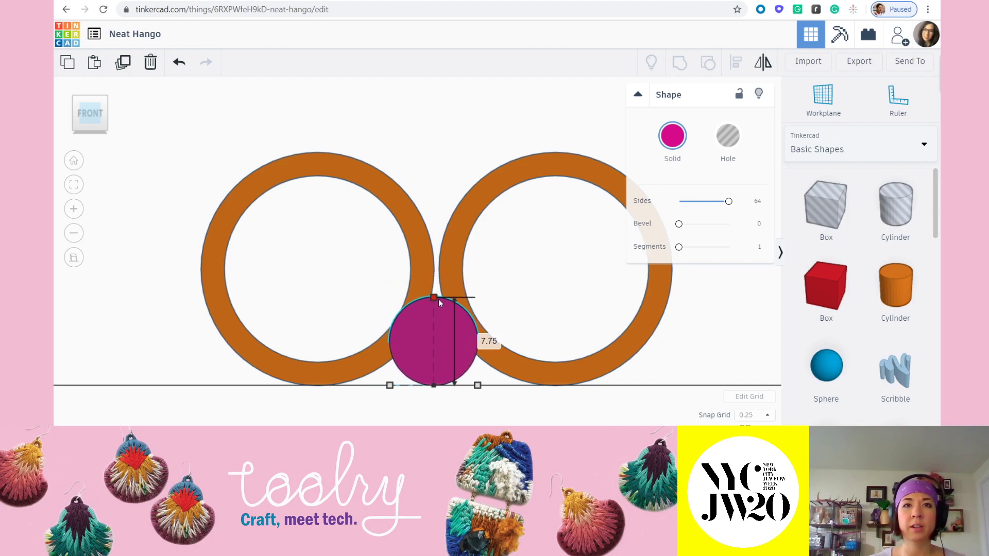
pyautogui.scroll(2, 453, 353)
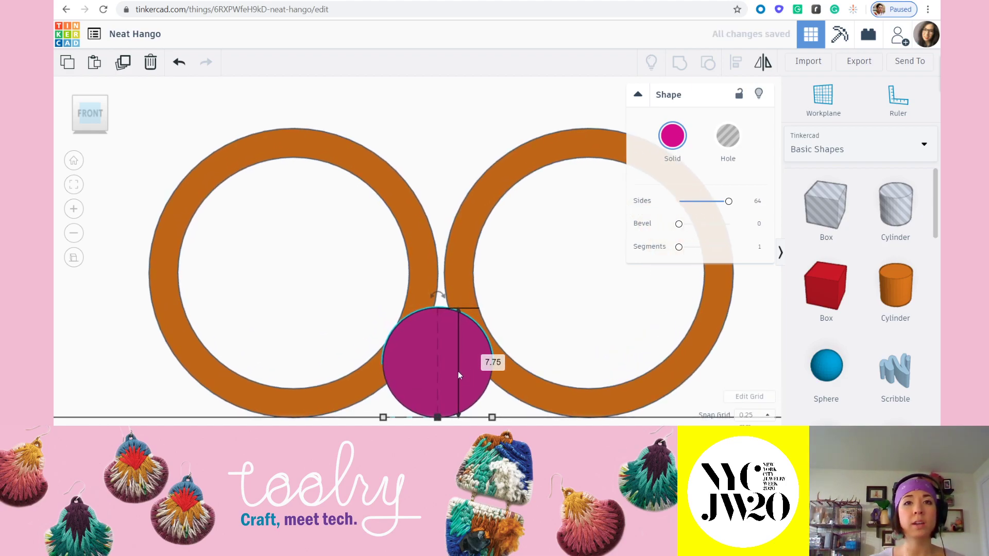
# - Nudge the magenta cylinder 0.25 mm sideways toward the right-hand band to centre it between the bands
pyautogui.moveTo(551, 318); pyautogui.dragTo(548, 263, button='middle')
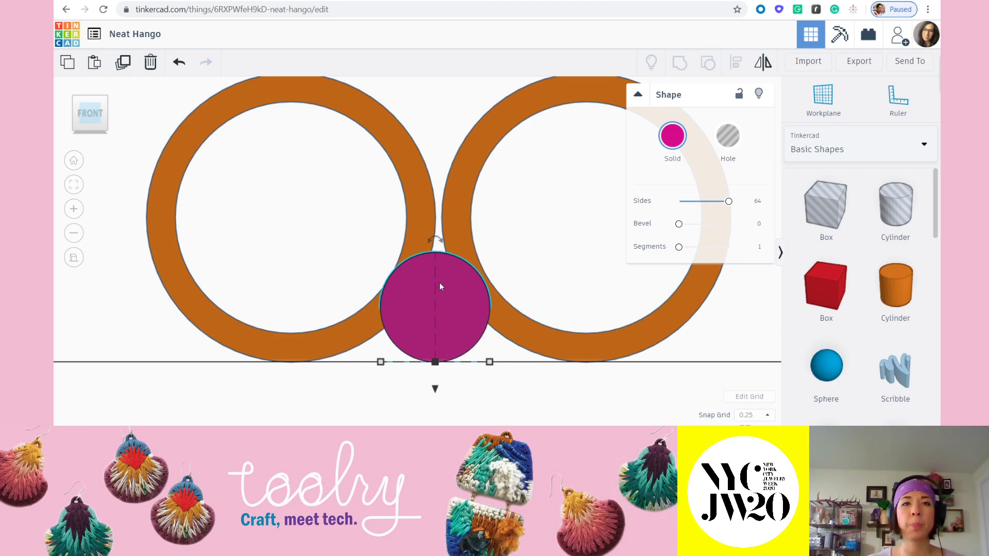
pyautogui.scroll(1, 440, 287)
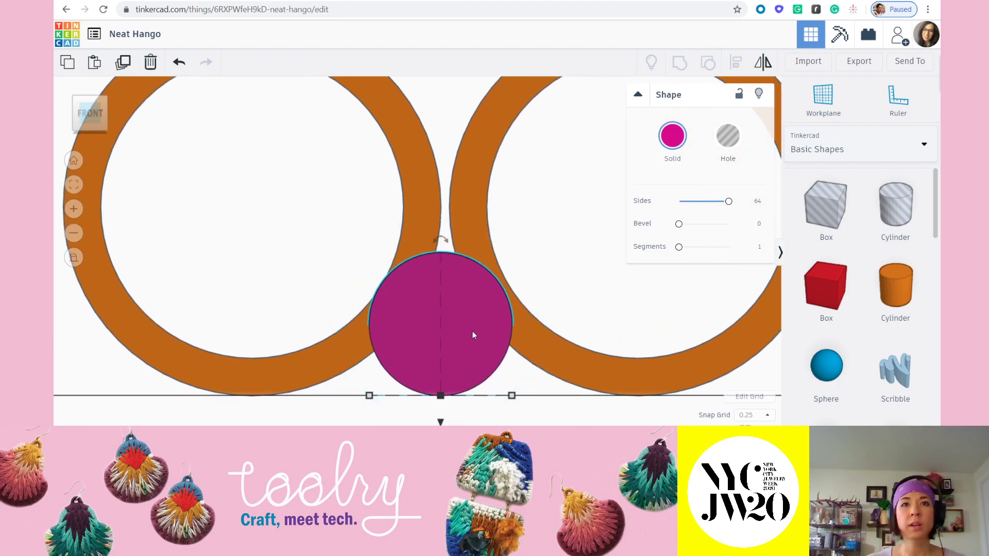
pyautogui.press('Right')
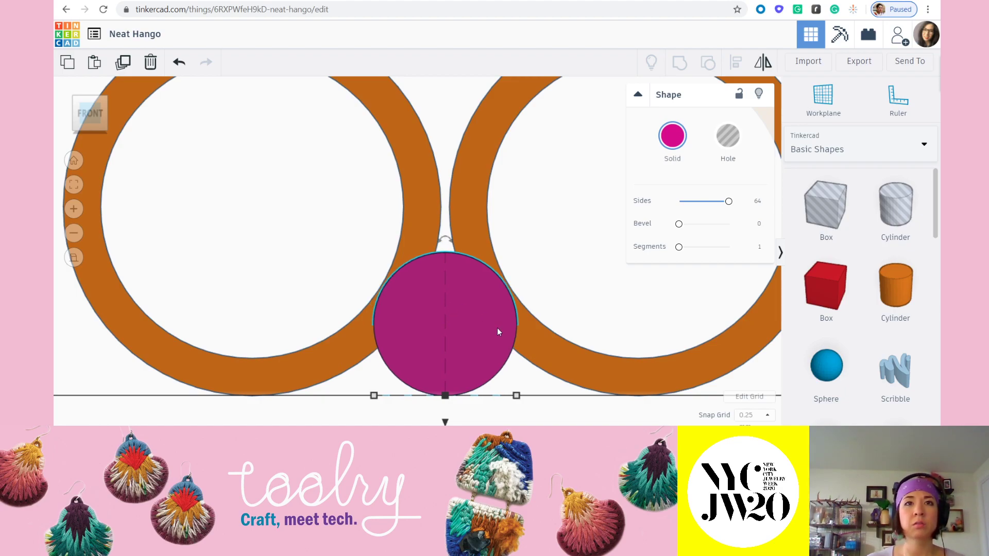
pyautogui.scroll(2, 412, 299)
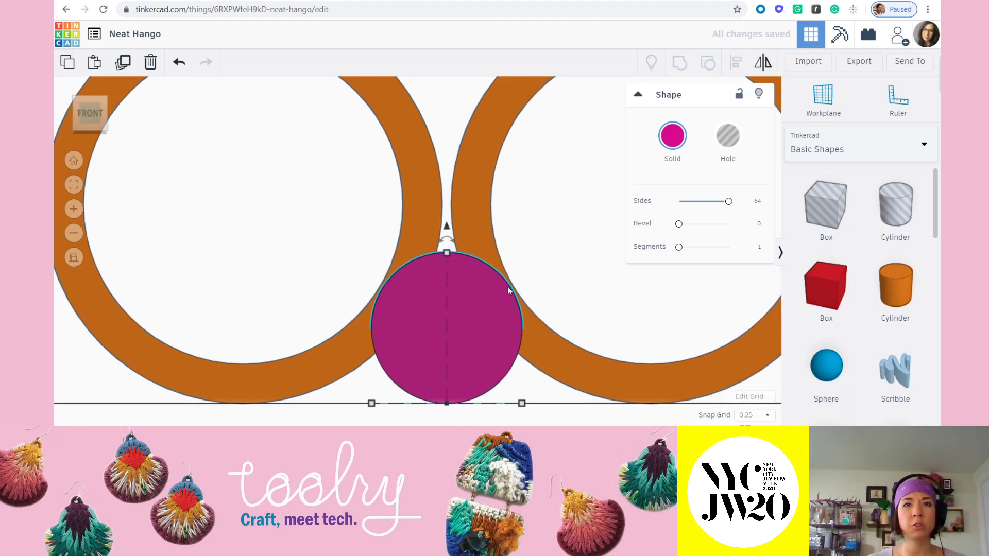
# - Raise the magenta cylinder 0.25 mm above the workplane and check its edges against the inner edges of the bands
pyautogui.click(374, 300)
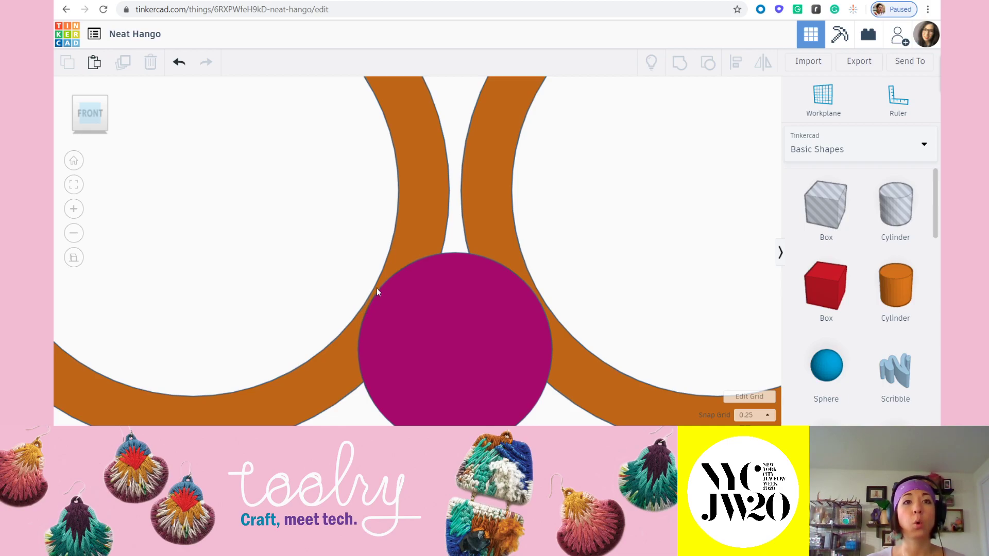
pyautogui.scroll(-2, 374, 294)
pyautogui.scroll(2, 379, 289)
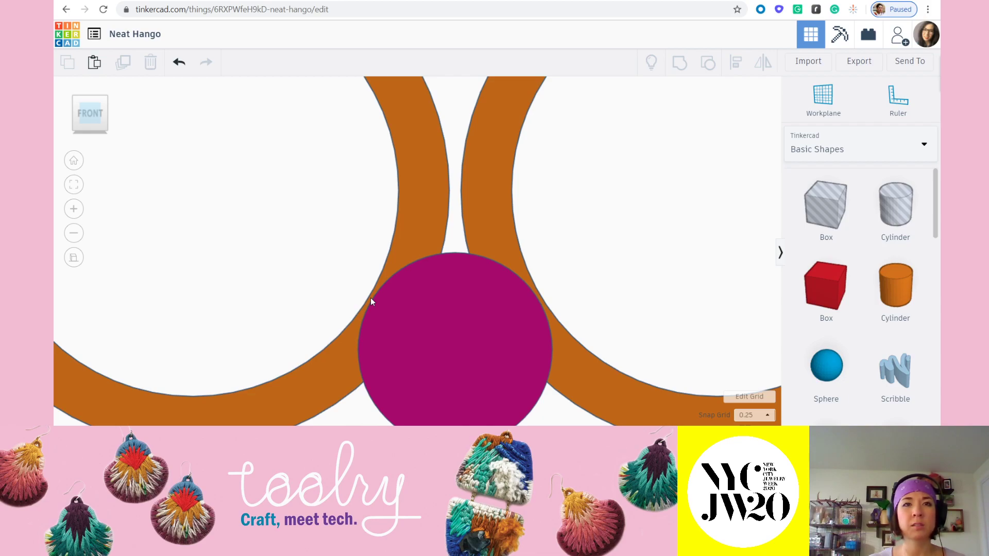
pyautogui.click(452, 292)
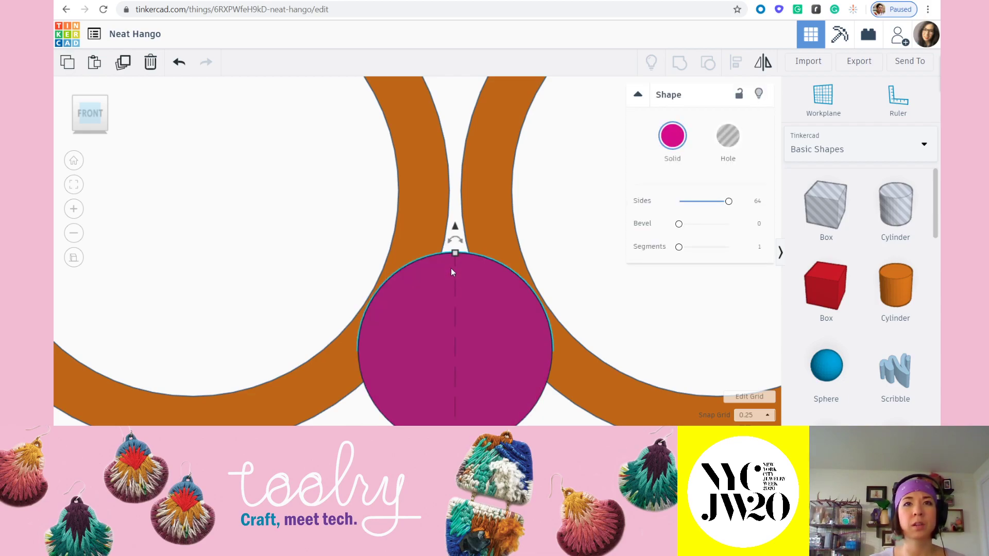
pyautogui.moveTo(455, 230); pyautogui.dragTo(456, 223)
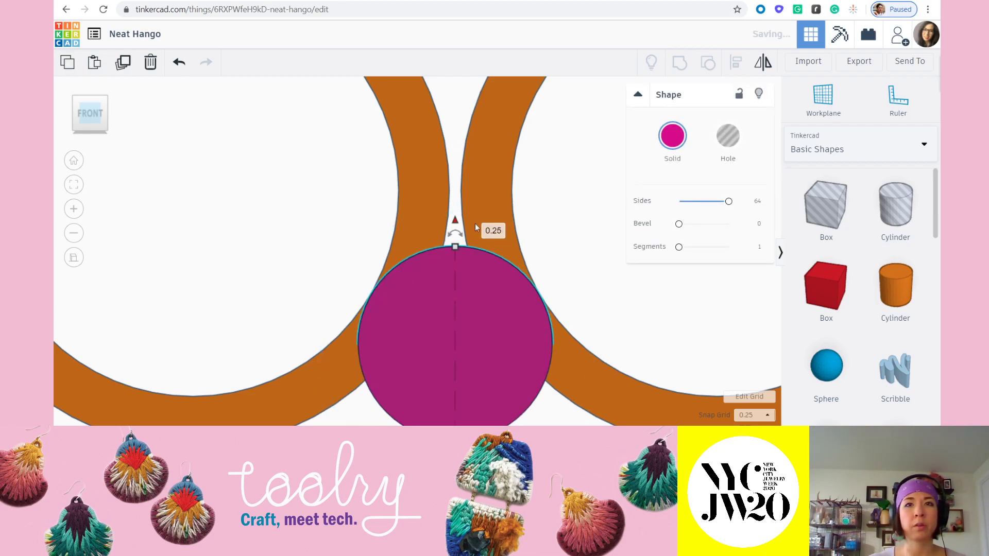
pyautogui.click(557, 274)
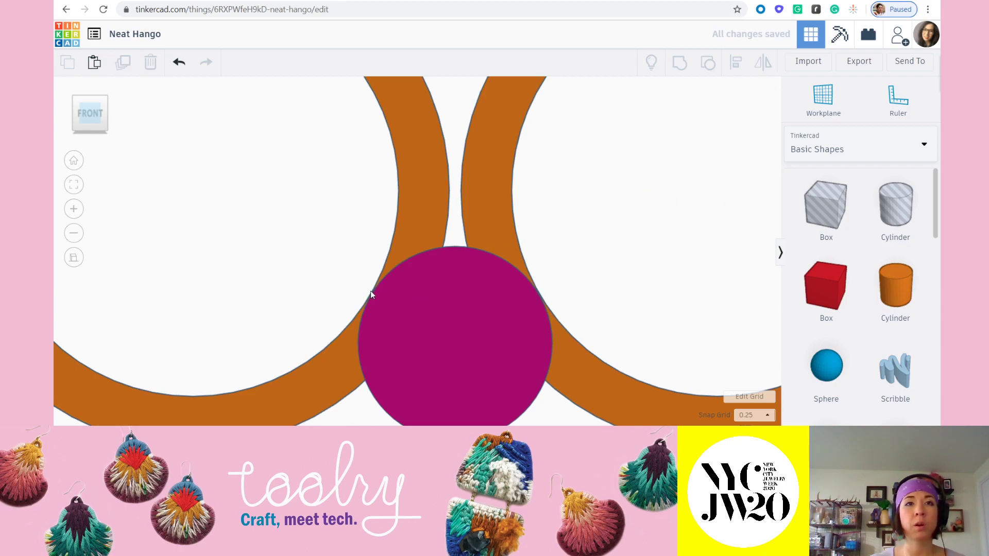
pyautogui.scroll(-3, 499, 302)
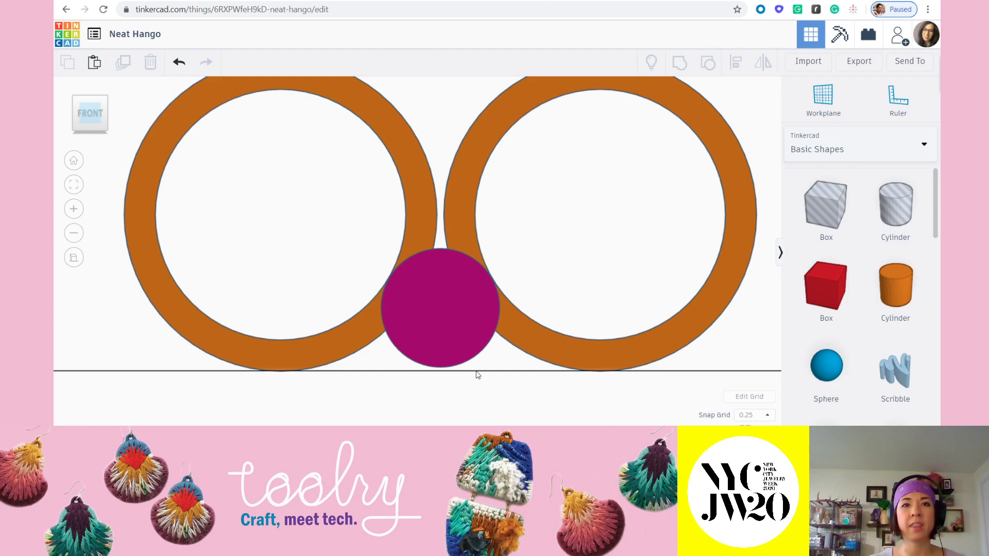
pyautogui.scroll(2, 433, 266)
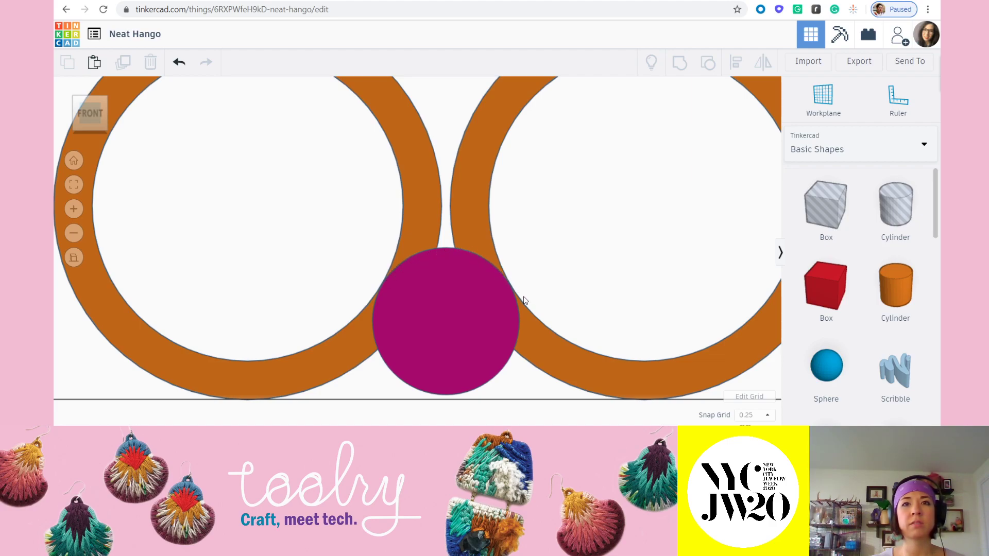
pyautogui.click(662, 371)
pyautogui.click(597, 228)
pyautogui.scroll(-3, 591, 278)
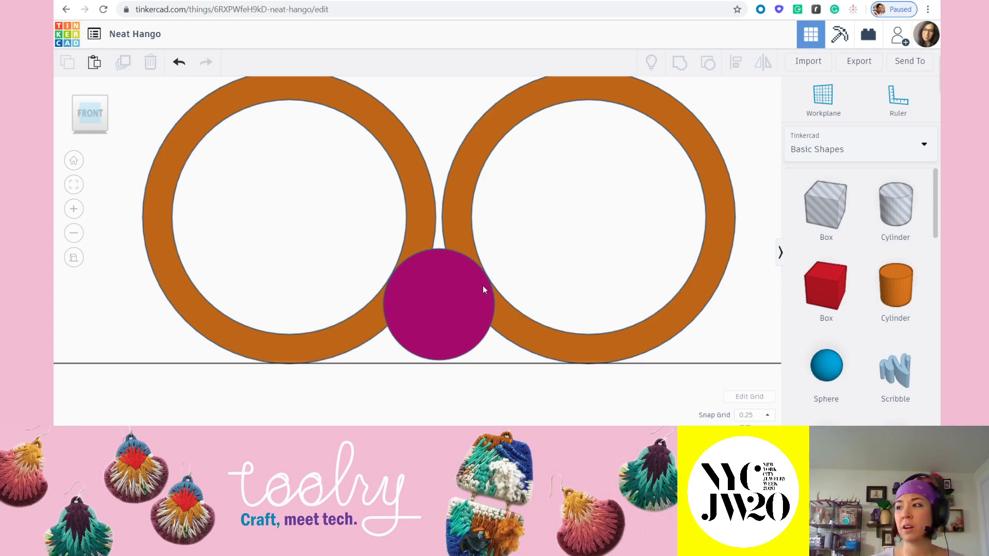
# - Unlock both orange ring bands and hide them, leaving only the magenta cylinder in view
pyautogui.scroll(-4, 495, 282)
pyautogui.moveTo(565, 258); pyautogui.dragTo(532, 346, button='right')
pyautogui.click(364, 337)
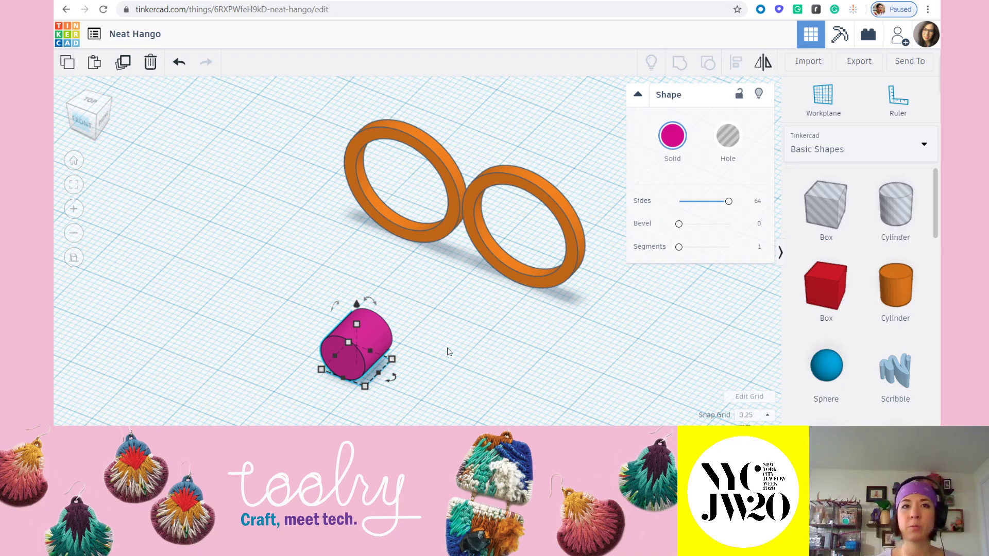
pyautogui.click(506, 318)
pyautogui.moveTo(507, 318); pyautogui.dragTo(503, 165, button='right')
pyautogui.moveTo(503, 165); pyautogui.dragTo(390, 241)
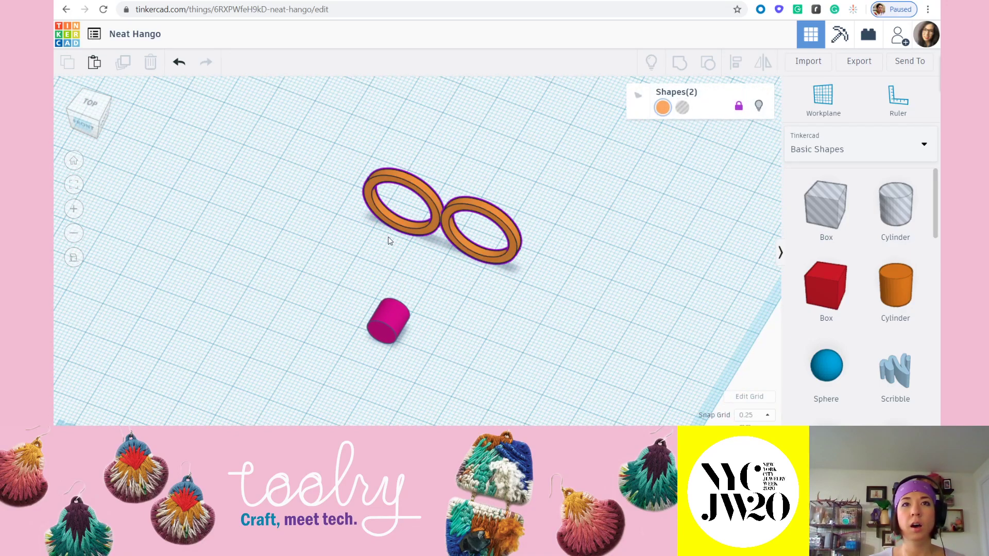
pyautogui.click(739, 109)
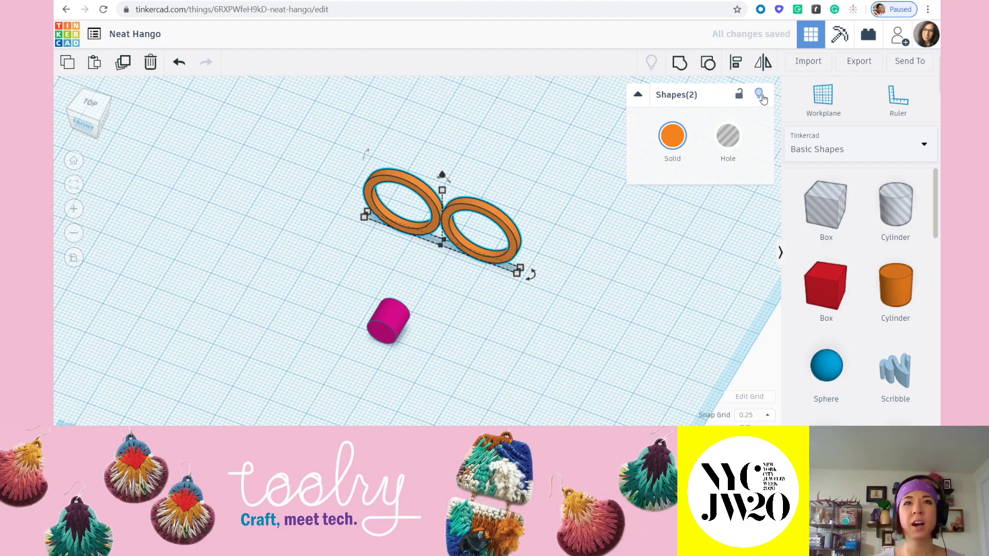
pyautogui.click(759, 93)
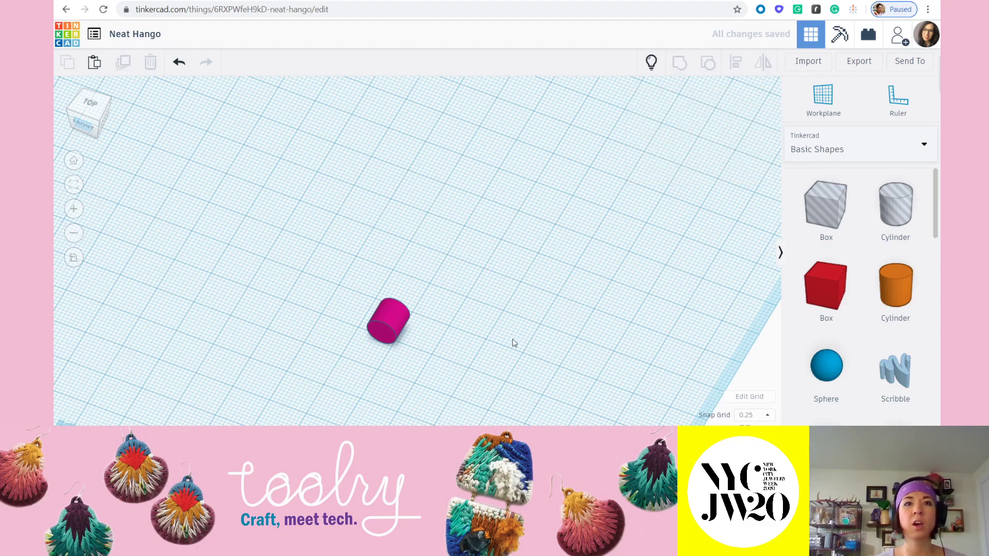
# - Duplicate the magenta cylinder in place and hide one of the two copies
pyautogui.moveTo(509, 333); pyautogui.dragTo(576, 270, button='middle')
pyautogui.scroll(2, 426, 268)
pyautogui.moveTo(528, 290); pyautogui.dragTo(422, 243, button='right')
pyautogui.click(425, 248)
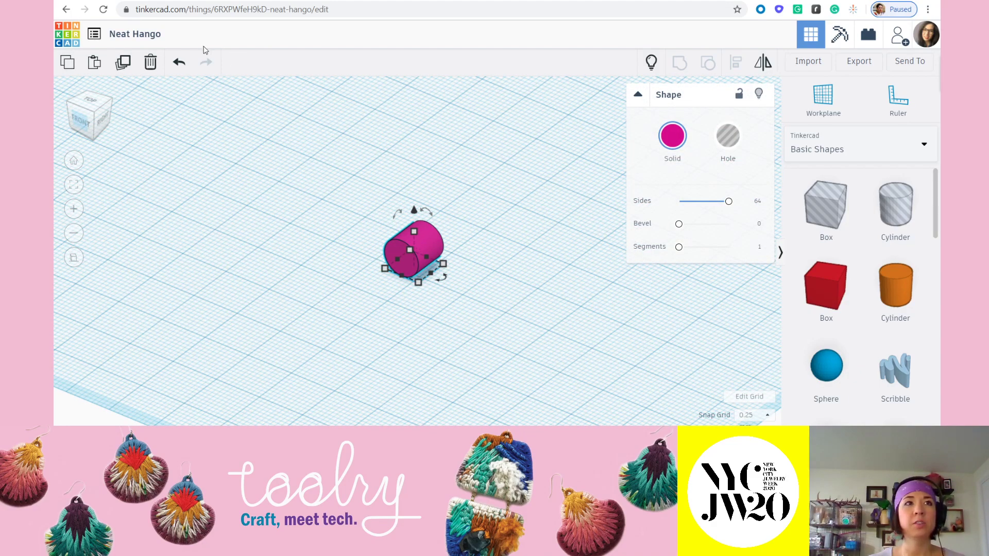
pyautogui.click(124, 64)
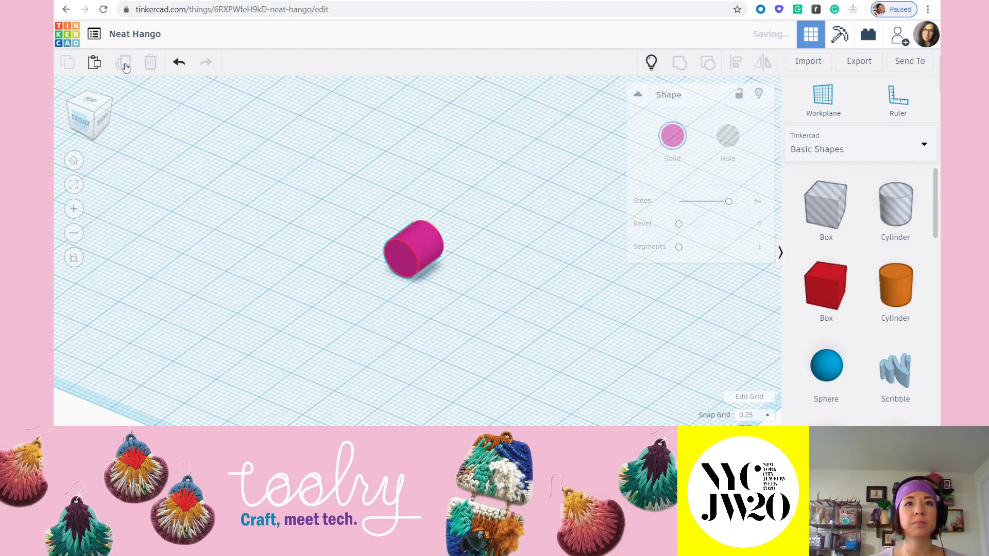
pyautogui.click(759, 93)
pyautogui.moveTo(492, 299); pyautogui.dragTo(527, 289, button='right')
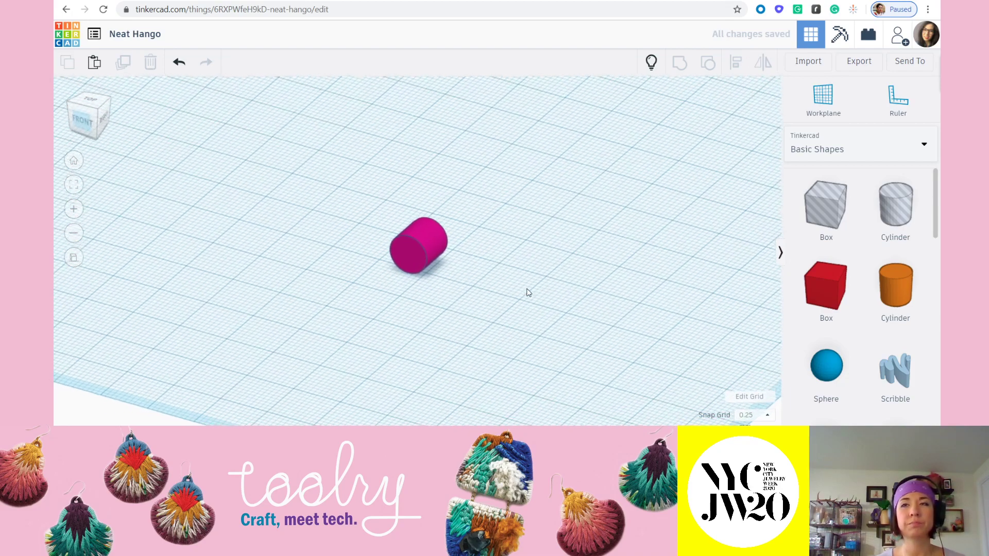
# - Turn the remaining visible copy of the magenta cylinder into a hole
pyautogui.moveTo(423, 230); pyautogui.dragTo(422, 253, button='right')
pyautogui.click(422, 253)
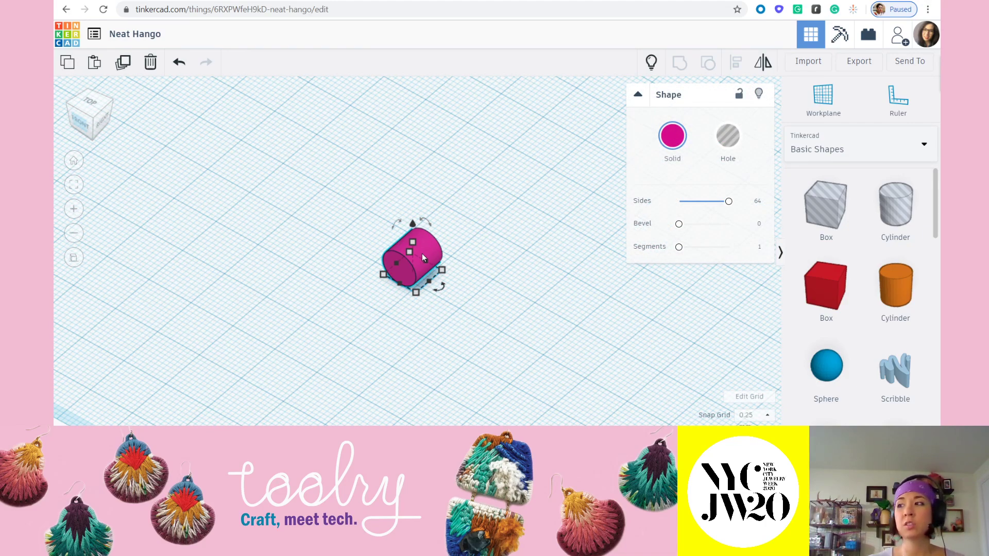
pyautogui.click(724, 150)
pyautogui.click(537, 331)
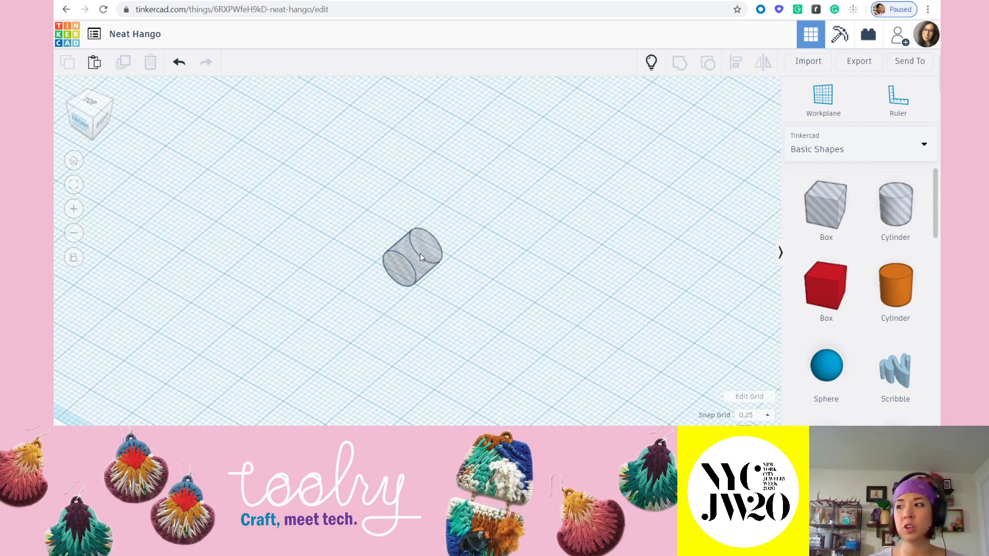
pyautogui.moveTo(470, 265); pyautogui.dragTo(482, 242, button='middle')
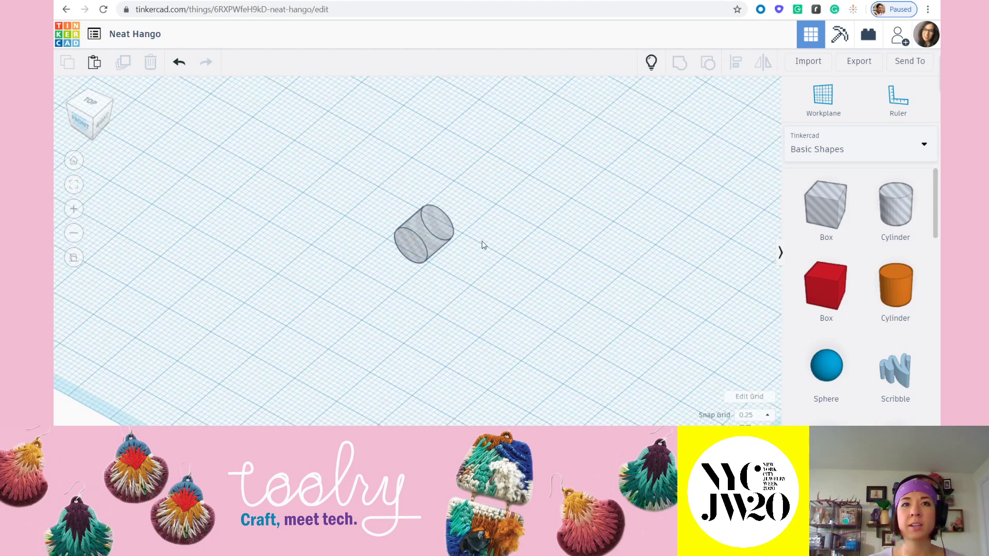
# - Slim the hole cylinder by setting both its width and its height to 3.75 mm
pyautogui.scroll(3, 430, 233)
pyautogui.click(429, 233)
pyautogui.moveTo(431, 235); pyautogui.dragTo(438, 289, button='right')
pyautogui.moveTo(425, 289)
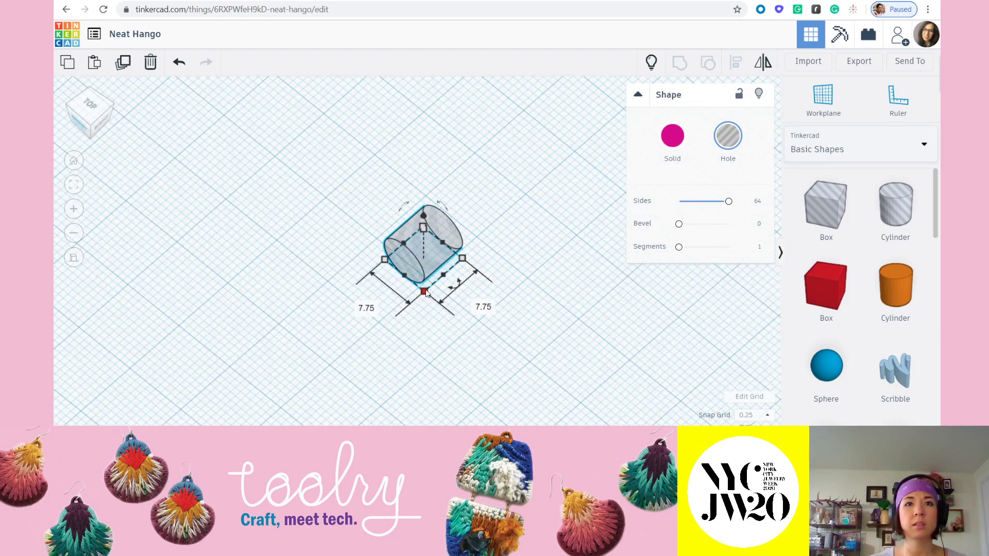
pyautogui.click(366, 311)
pyautogui.write('3.75')
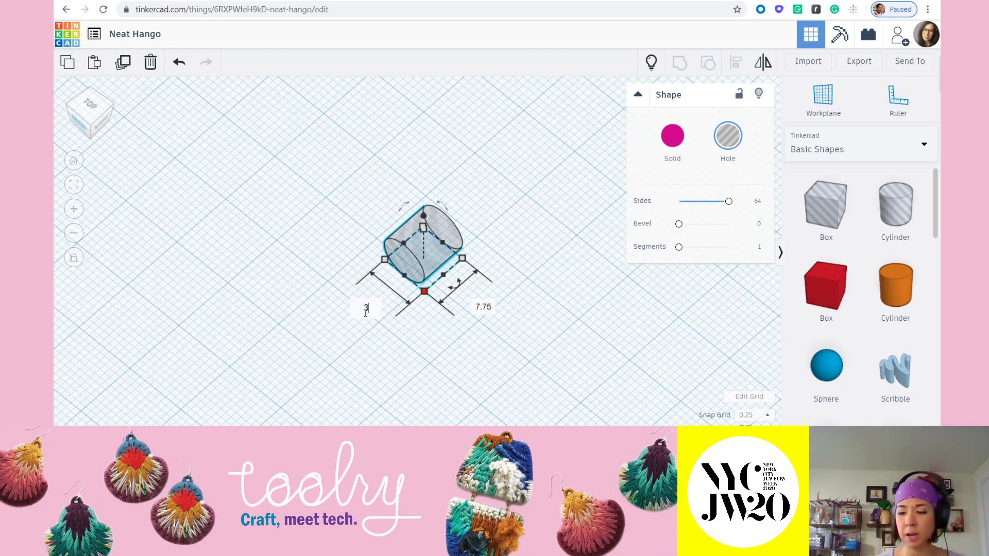
pyautogui.press('Return')
pyautogui.moveTo(413, 221)
pyautogui.click(473, 235)
pyautogui.write('3.75')
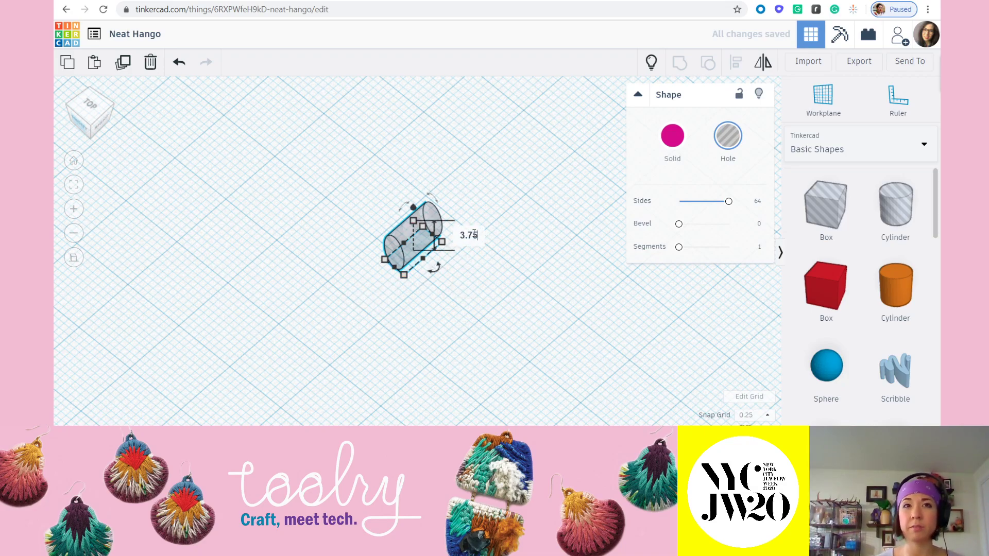
pyautogui.press('Return')
pyautogui.click(526, 196)
# - Show all hidden shapes again, bringing back the ring bands and the solid magenta cylinder
pyautogui.moveTo(398, 272); pyautogui.dragTo(421, 257, button='right')
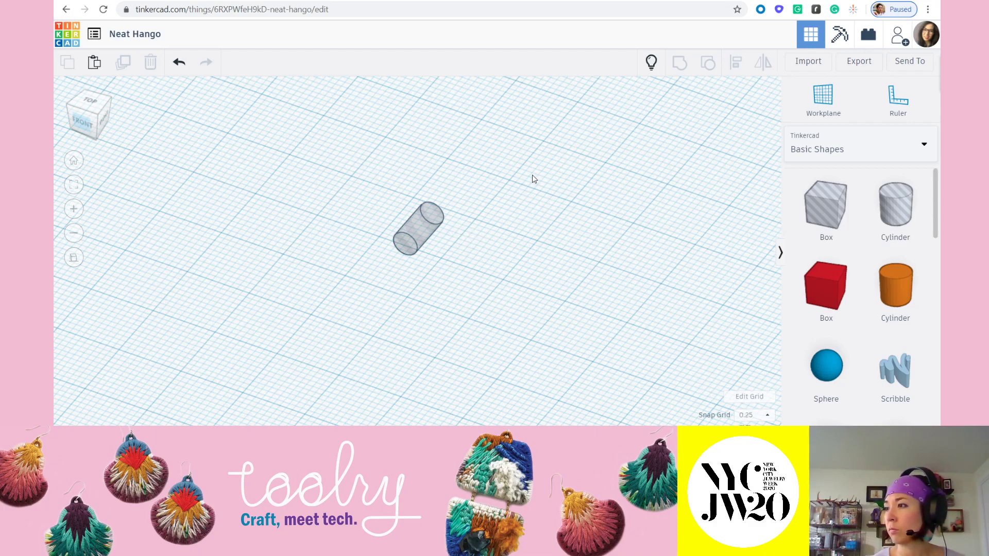
pyautogui.click(652, 62)
pyautogui.scroll(-3, 592, 245)
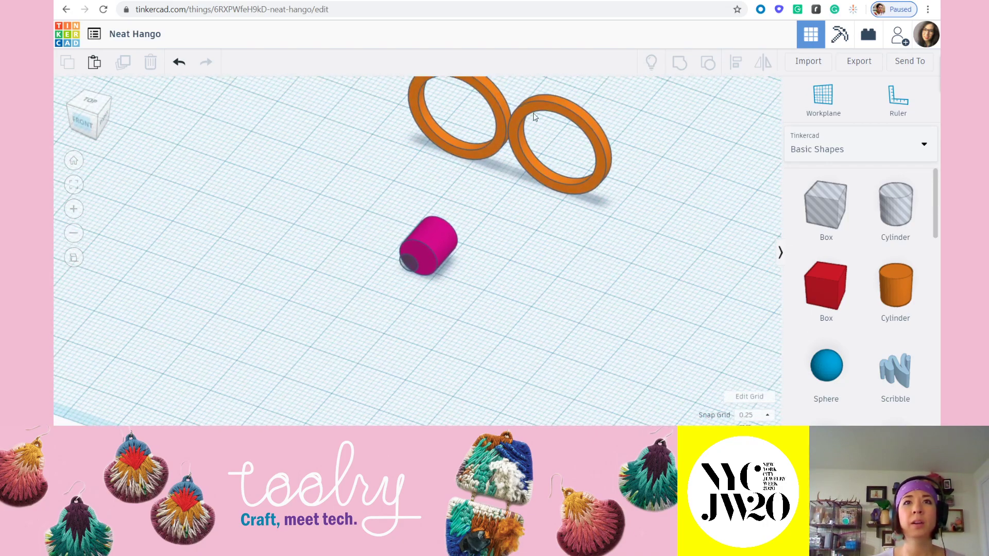
# - Hide both orange ring bands so only the magenta cylinder and its hole cylinder stay in view
pyautogui.click(532, 108)
pyautogui.click(532, 107)
pyautogui.keyDown('shift'); pyautogui.click(502, 100); pyautogui.keyUp('shift')
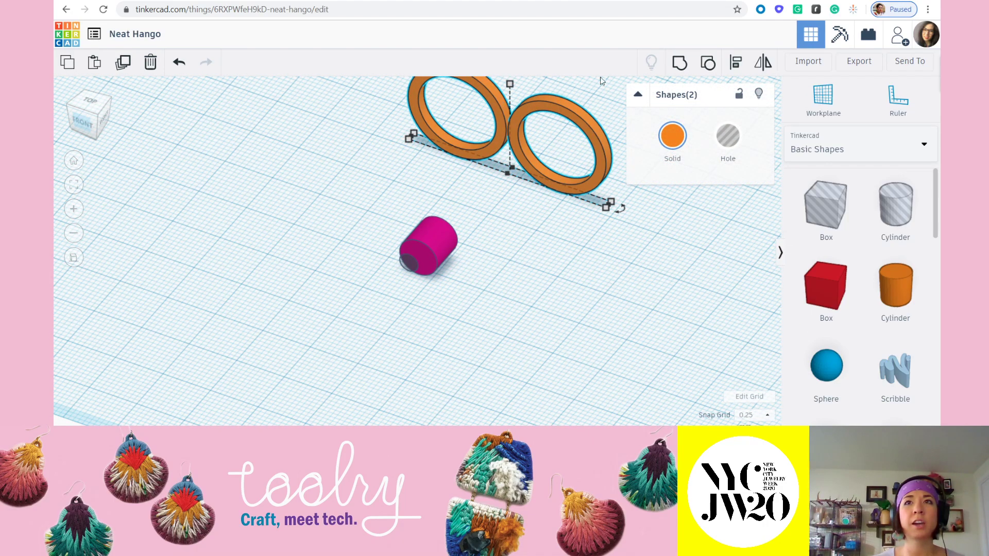
pyautogui.click(759, 93)
# - Center the hole cylinder on the solid magenta cylinder, both vertically and across its width
pyautogui.moveTo(493, 273); pyautogui.dragTo(421, 186, button='right')
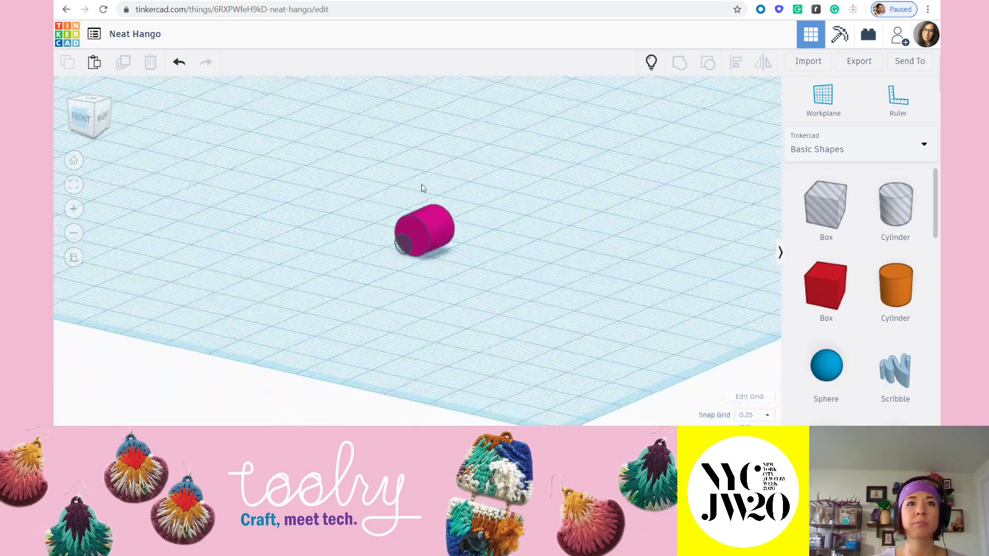
pyautogui.scroll(3, 398, 244)
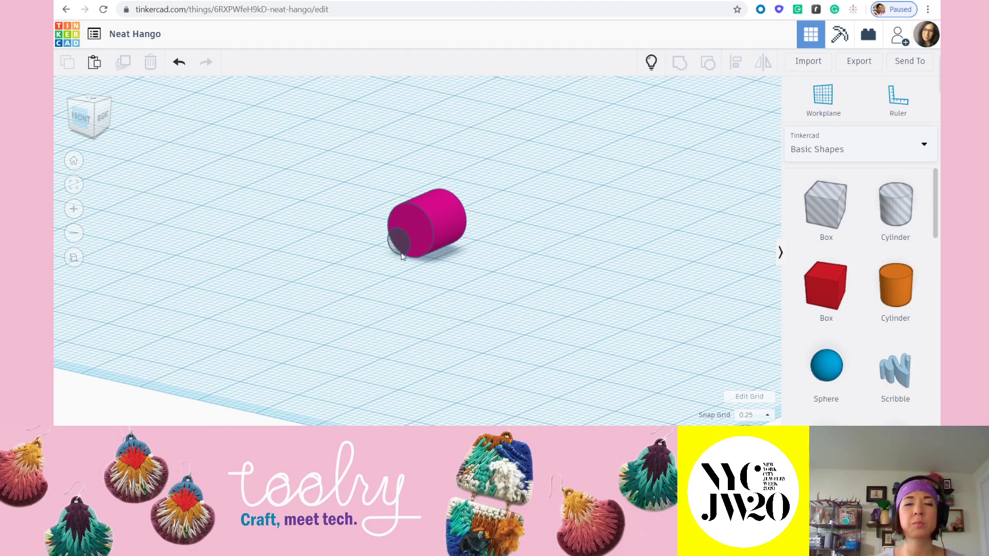
pyautogui.moveTo(307, 138); pyautogui.dragTo(505, 298)
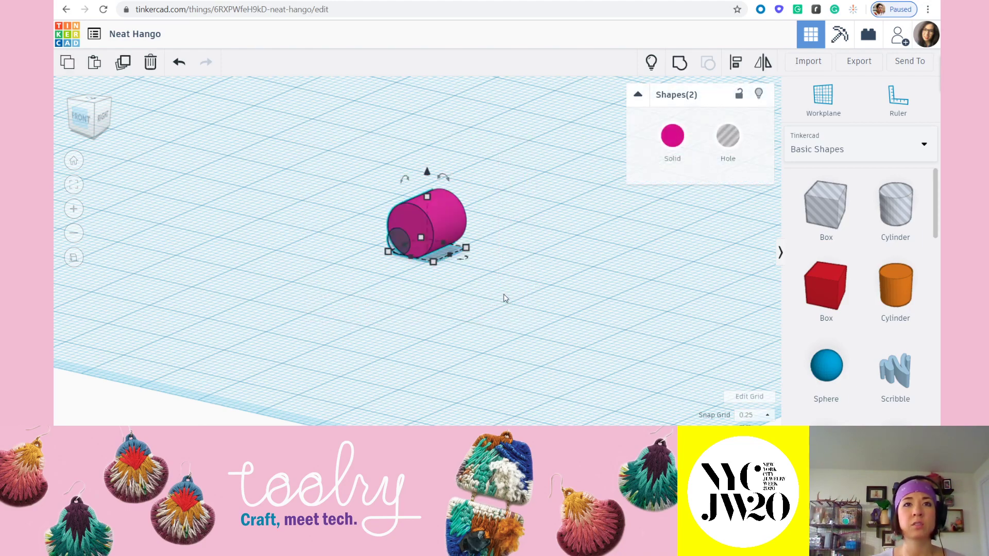
pyautogui.click(736, 63)
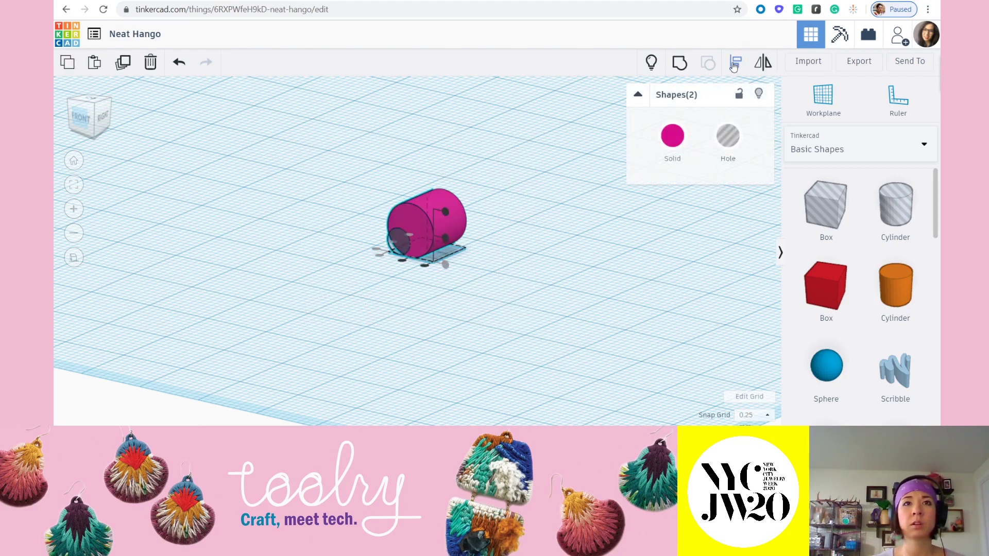
pyautogui.click(446, 237)
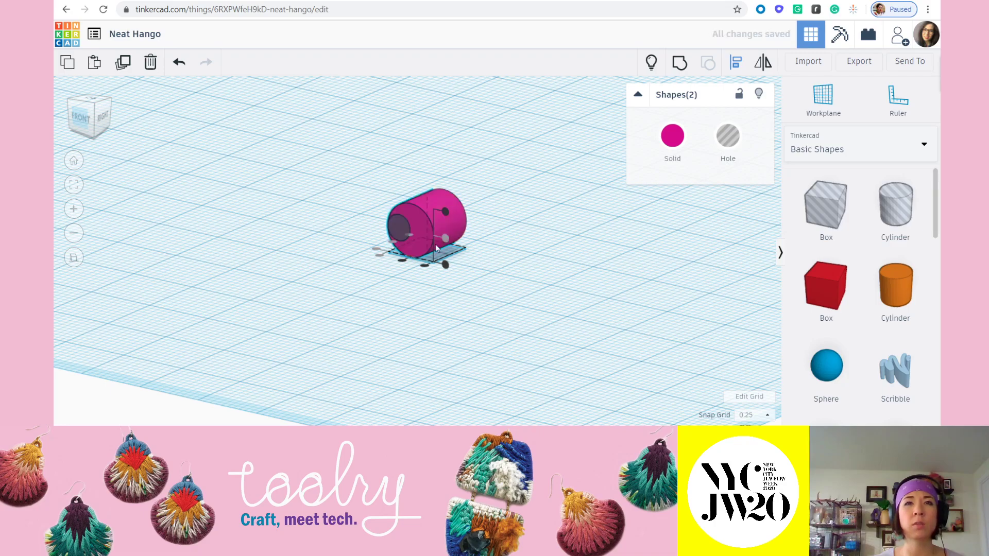
pyautogui.click(400, 263)
pyautogui.click(518, 290)
pyautogui.moveTo(517, 296); pyautogui.dragTo(504, 200, button='right')
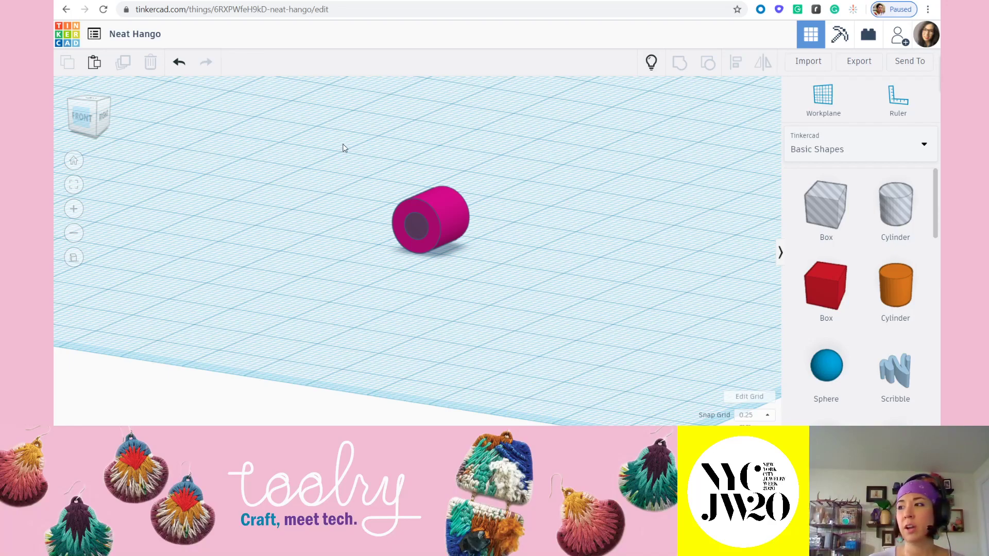
# - Group the magenta cylinder with the hole cylinder to cut a bore through it
pyautogui.moveTo(345, 146); pyautogui.dragTo(631, 375)
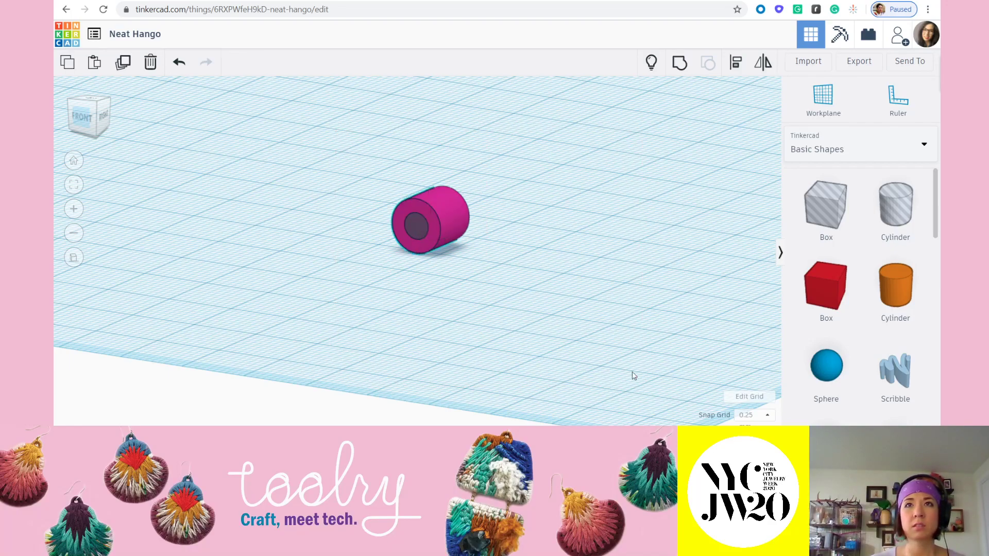
pyautogui.click(680, 66)
pyautogui.click(567, 229)
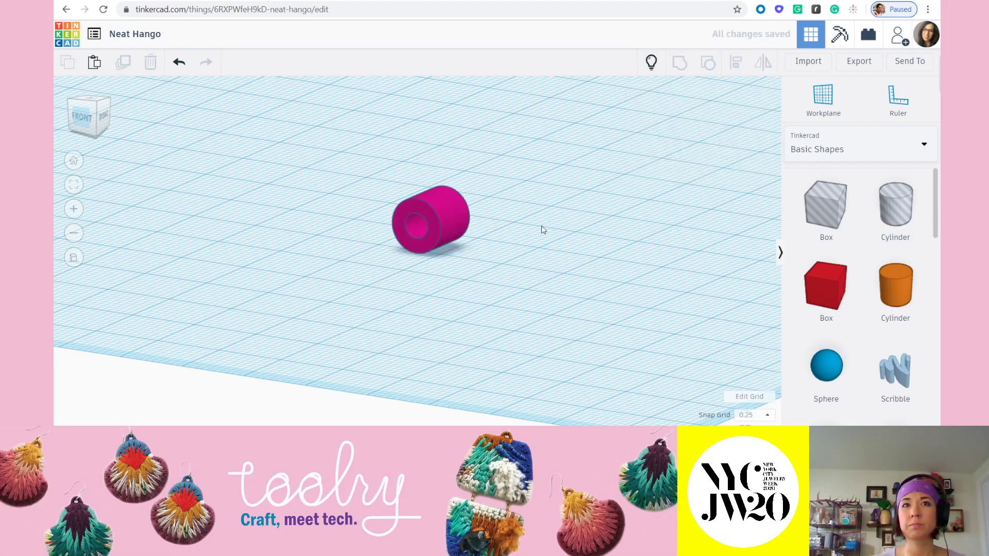
# - Set the depth of the bored magenta cylinder to 2 mm, along the axis of its bore
pyautogui.moveTo(588, 226); pyautogui.dragTo(547, 241, button='right')
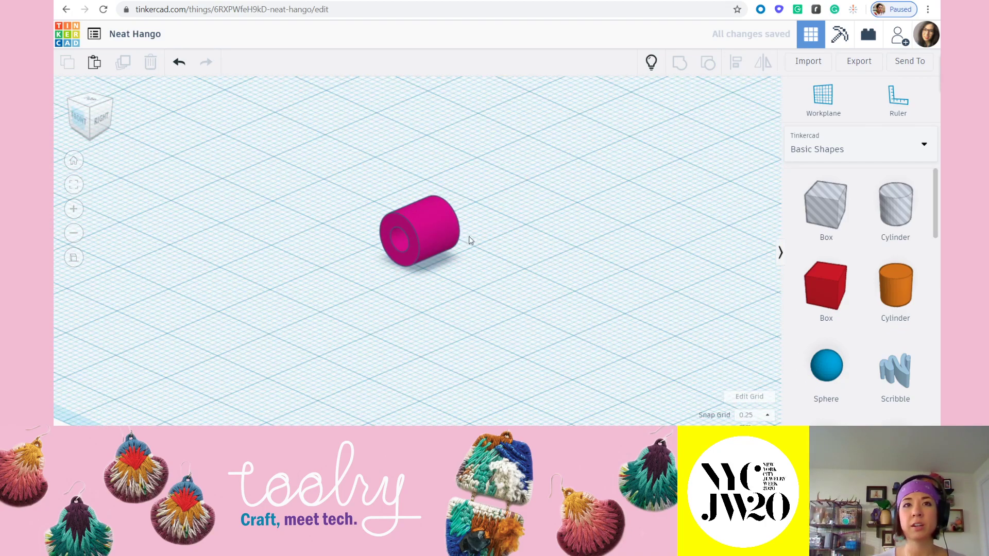
pyautogui.click(443, 235)
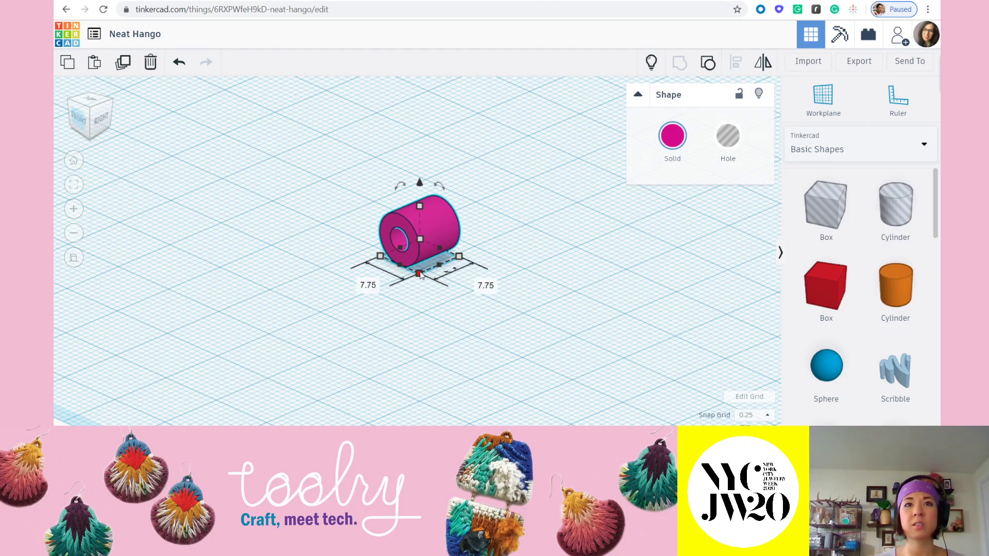
pyautogui.click(478, 281)
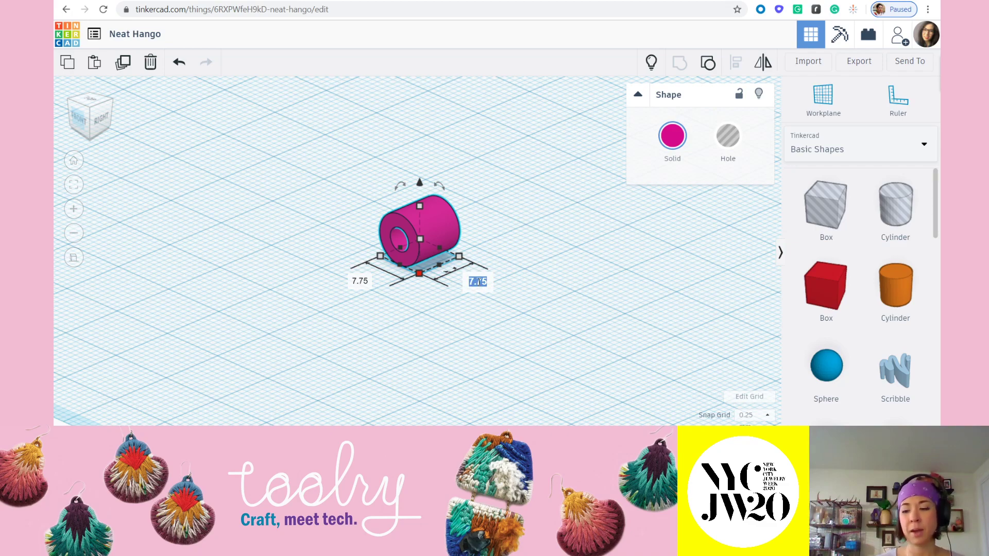
pyautogui.write('2')
pyautogui.press('Return')
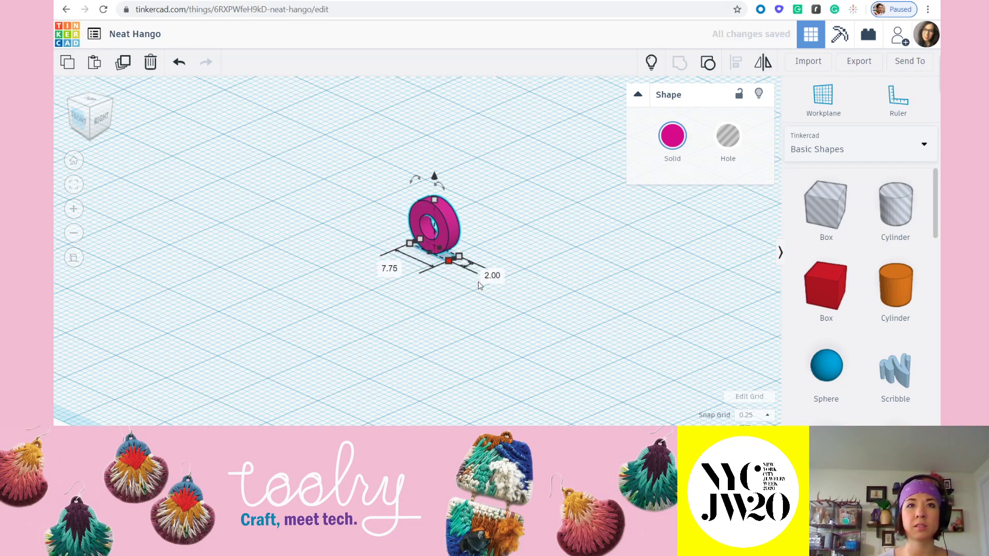
pyautogui.click(528, 249)
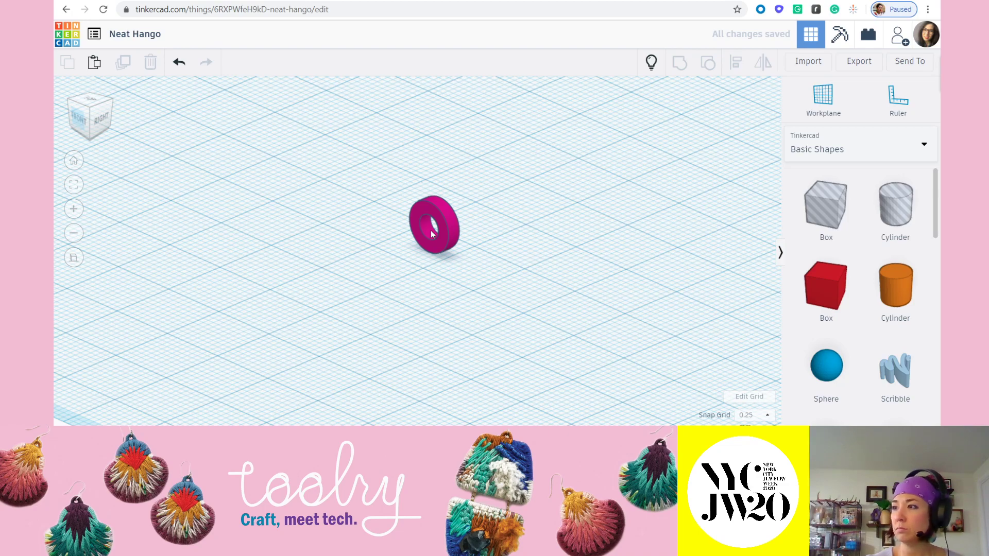
# - Show all hidden shapes again so both orange bands join the small magenta ring in view
pyautogui.moveTo(477, 218); pyautogui.dragTo(488, 243, button='middle')
pyautogui.click(652, 62)
pyautogui.scroll(1, 558, 222)
pyautogui.moveTo(535, 261); pyautogui.dragTo(548, 262, button='right')
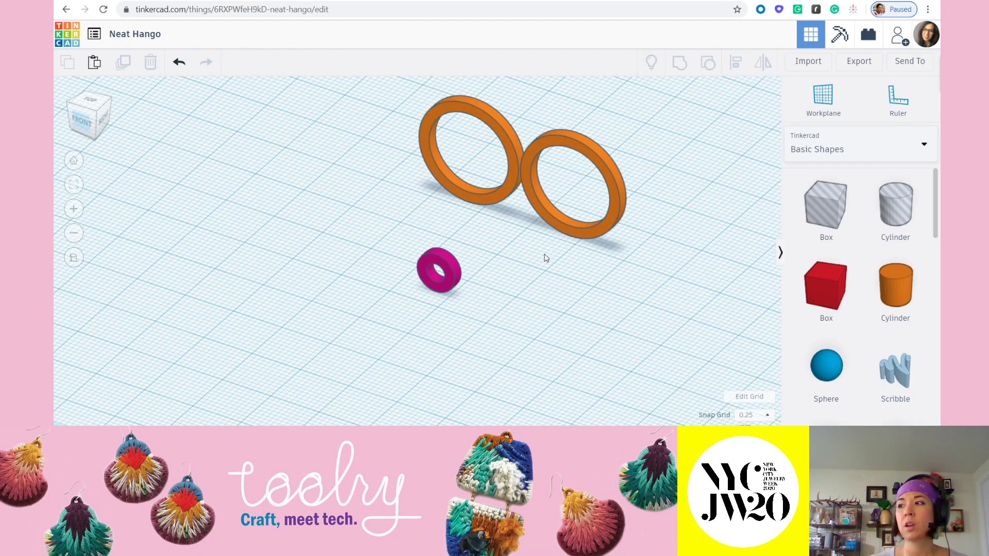
# - Lock both orange ring bands against editing
pyautogui.click(505, 129)
pyautogui.keyDown('shift'); pyautogui.click(572, 143); pyautogui.keyUp('shift')
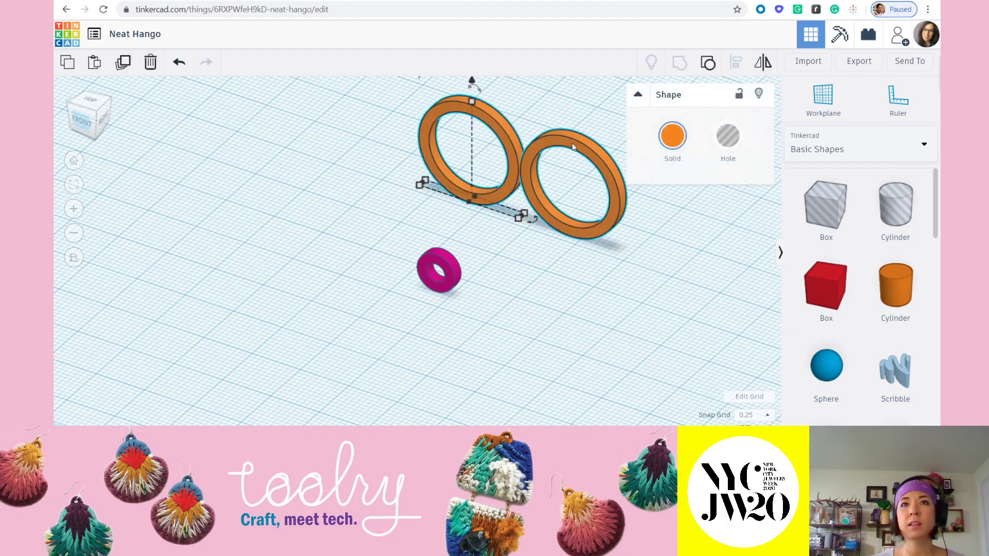
pyautogui.click(742, 98)
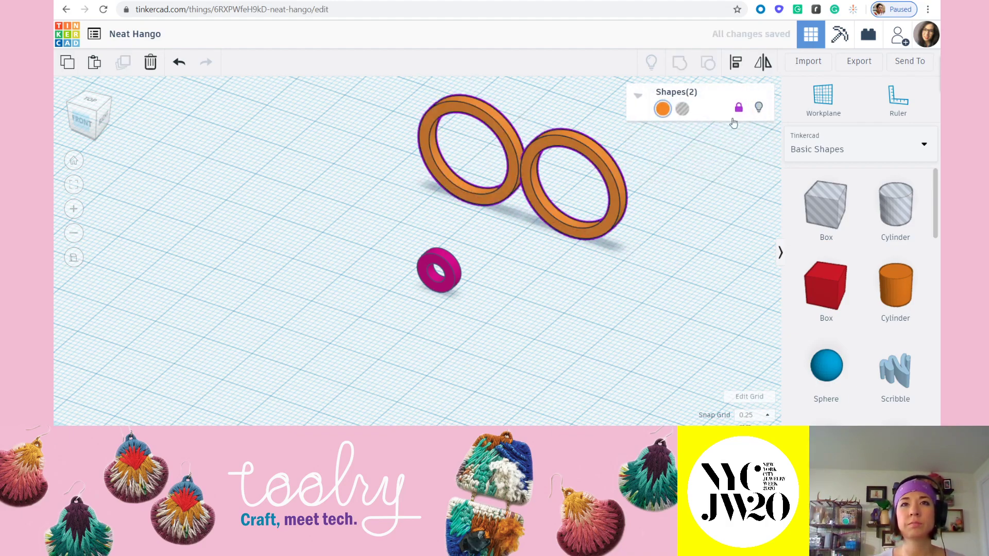
pyautogui.click(569, 325)
pyautogui.scroll(-3, 518, 289)
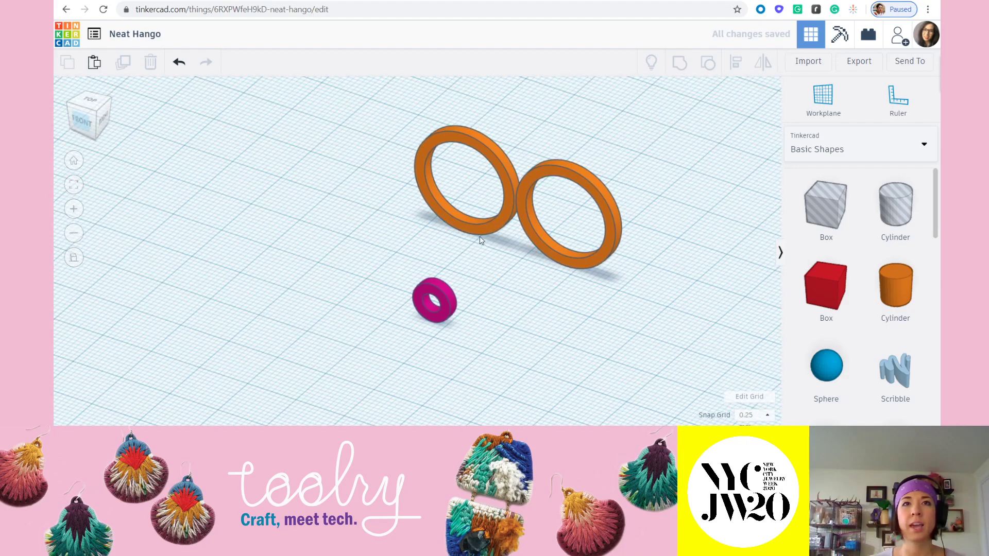
pyautogui.click(476, 175)
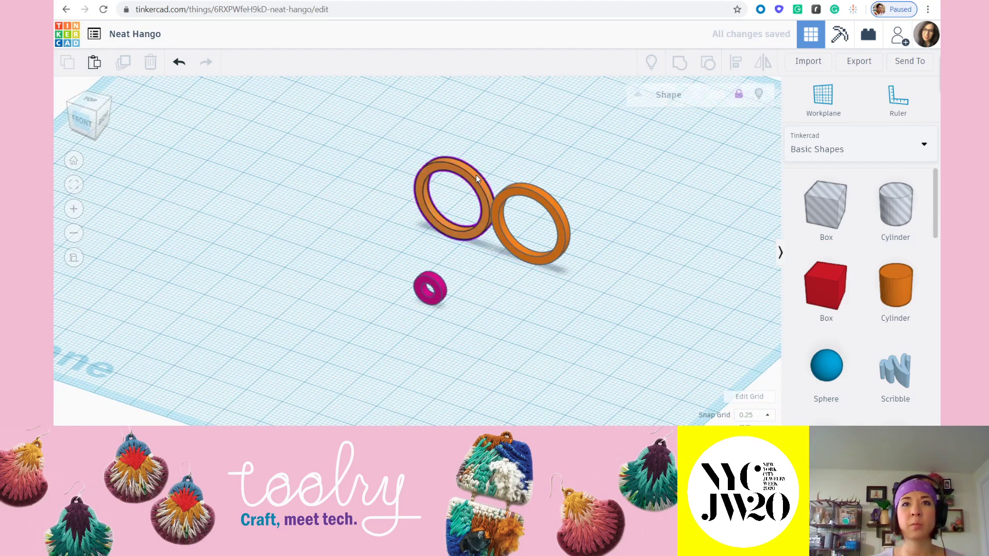
pyautogui.click(509, 191)
pyautogui.click(487, 313)
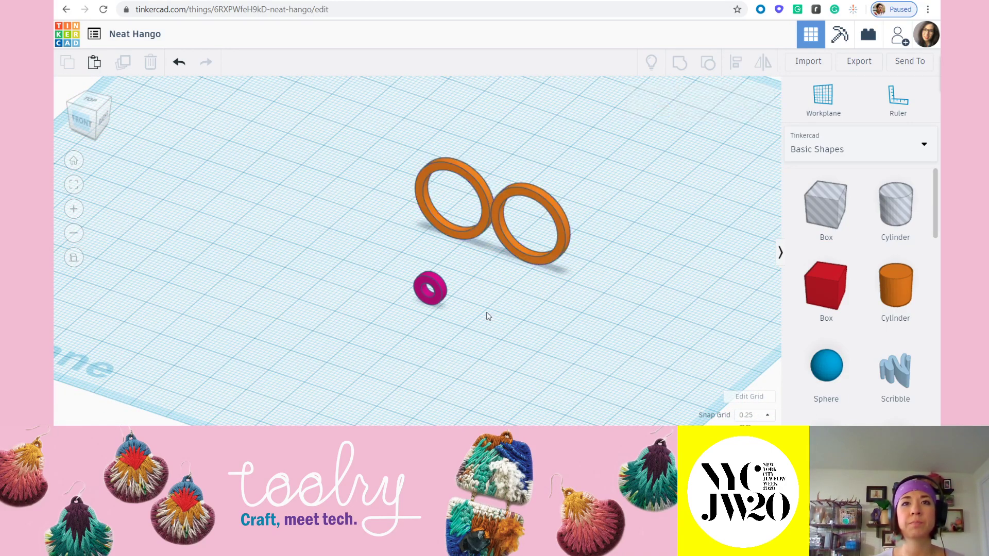
# - Unlock both orange ring bands and group them into a single shape
pyautogui.click(438, 163)
pyautogui.keyDown('shift'); pyautogui.click(535, 191); pyautogui.keyUp('shift')
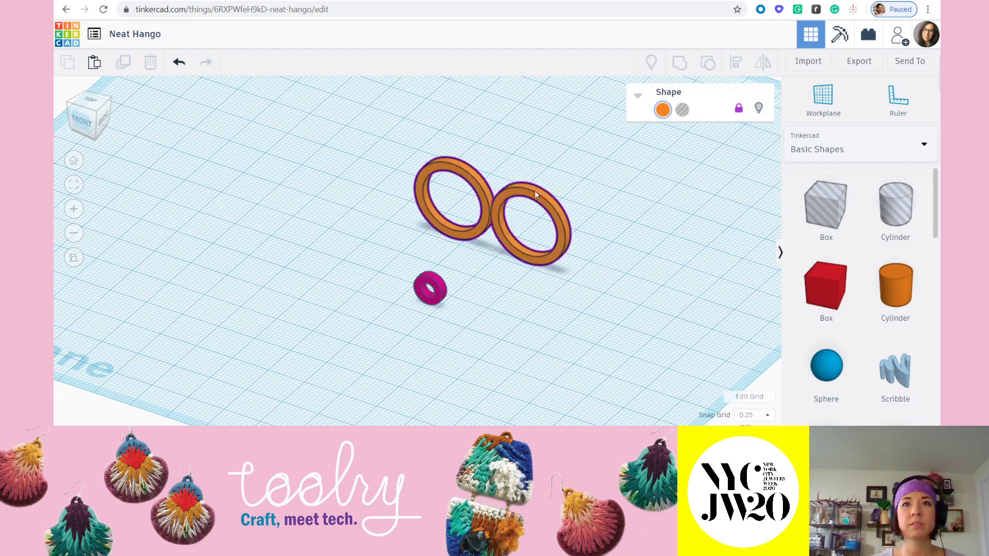
pyautogui.click(740, 109)
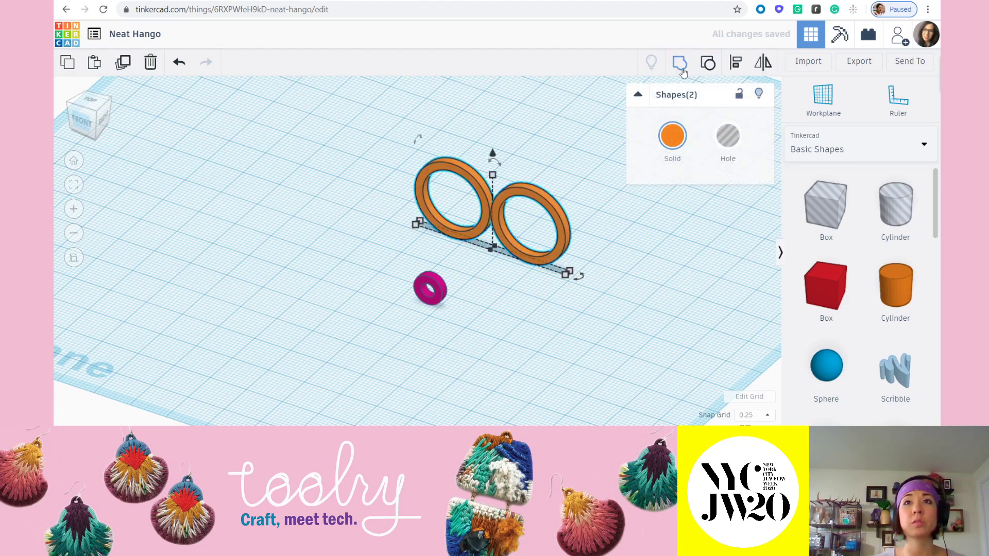
pyautogui.click(621, 185)
pyautogui.click(490, 198)
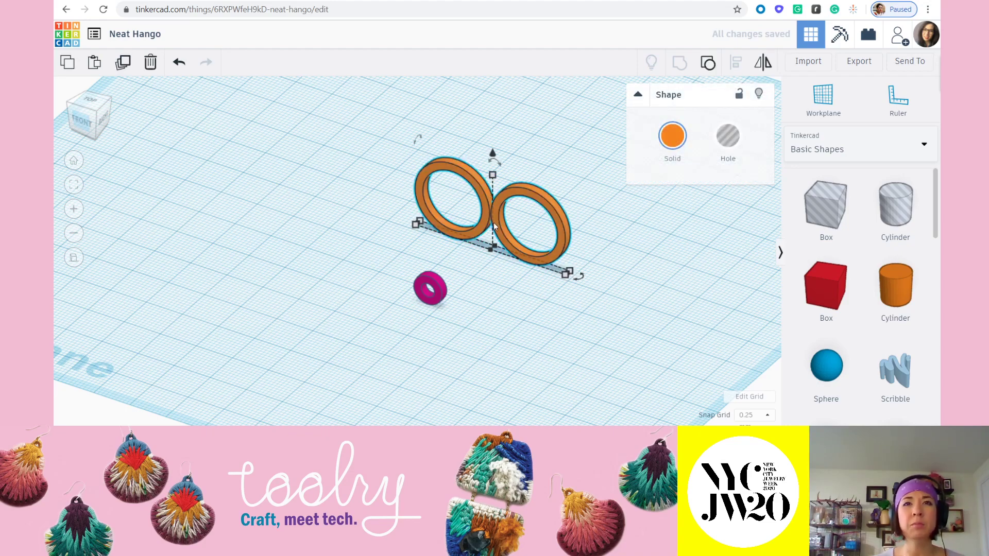
pyautogui.click(432, 277)
pyautogui.click(528, 326)
pyautogui.scroll(-2, 528, 322)
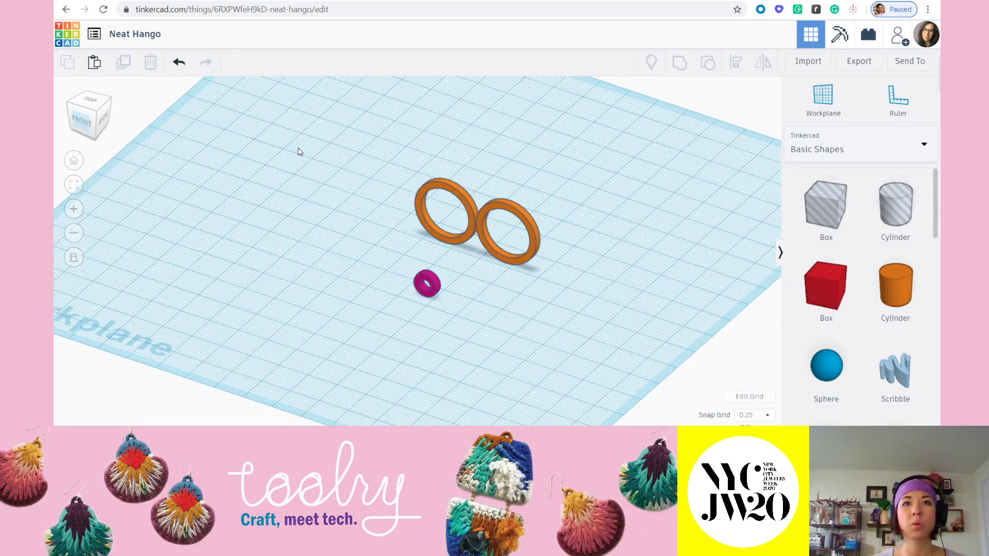
pyautogui.click(444, 189)
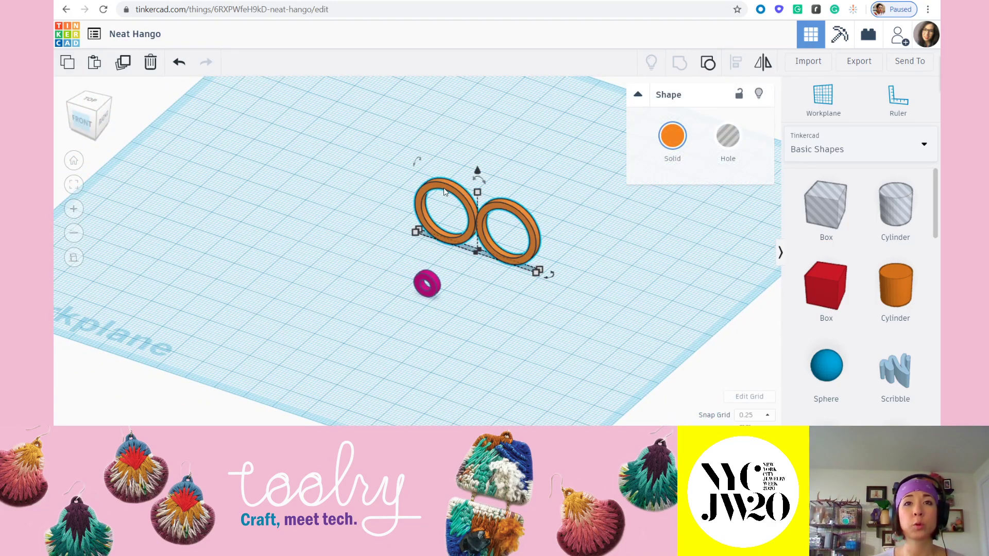
pyautogui.click(556, 163)
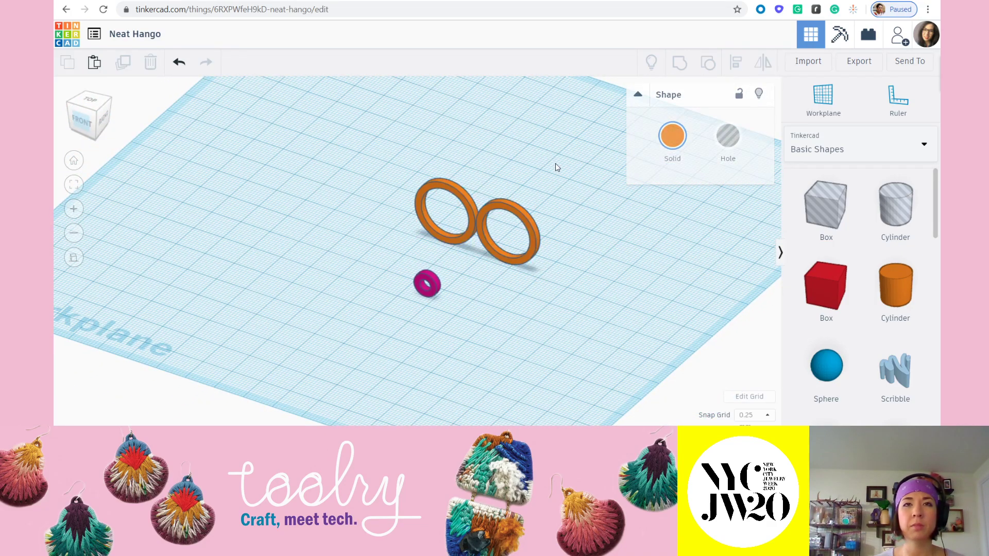
pyautogui.click(500, 205)
# - Align the small magenta ring with the back of the grouped bands so it sits between them
pyautogui.moveTo(327, 125); pyautogui.dragTo(606, 364)
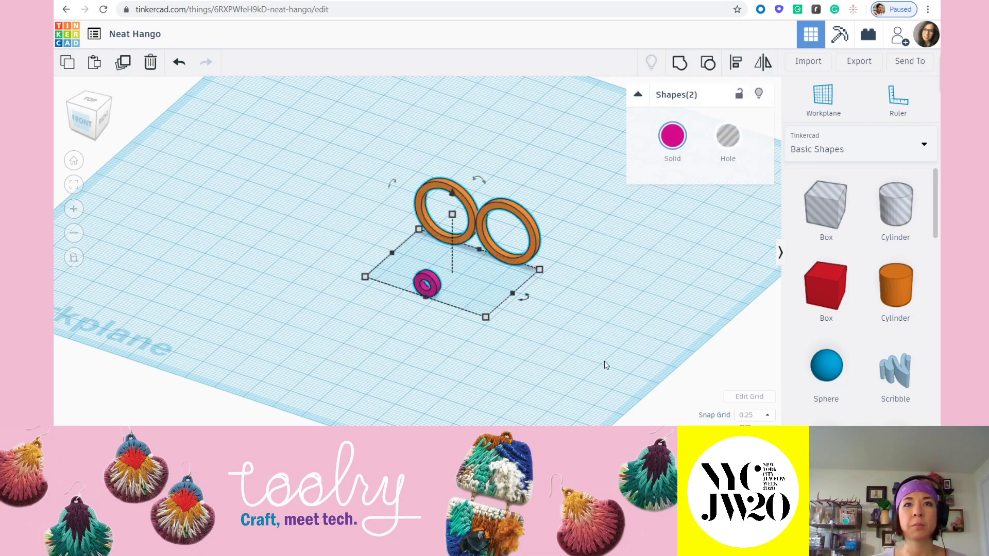
pyautogui.click(736, 62)
pyautogui.moveTo(494, 276)
pyautogui.mouseDown(button='right')
pyautogui.moveTo(519, 292)
pyautogui.moveTo(508, 282)
pyautogui.mouseUp(button='right')
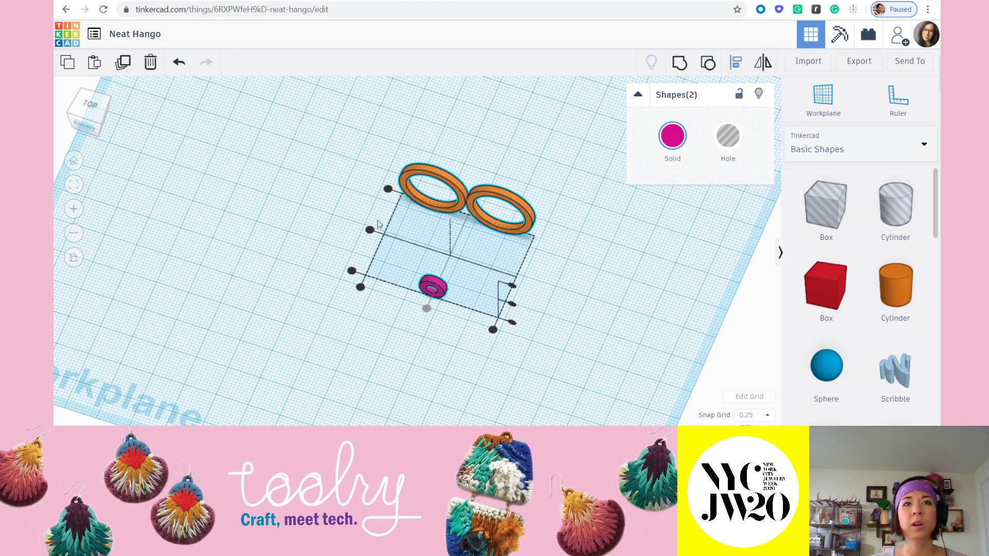
pyautogui.click(389, 191)
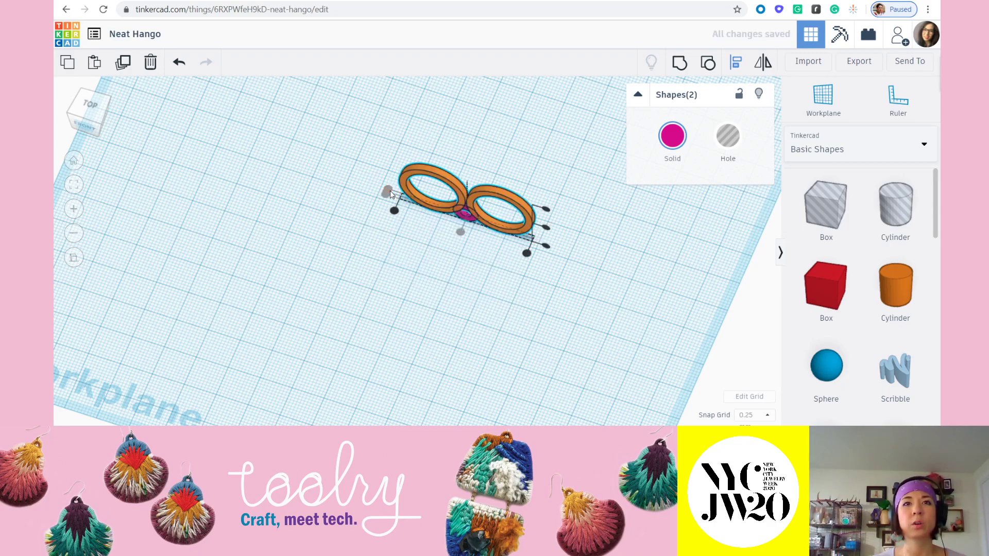
pyautogui.click(481, 318)
pyautogui.moveTo(464, 272); pyautogui.dragTo(524, 247, button='right')
pyautogui.moveTo(302, 127); pyautogui.dragTo(589, 315)
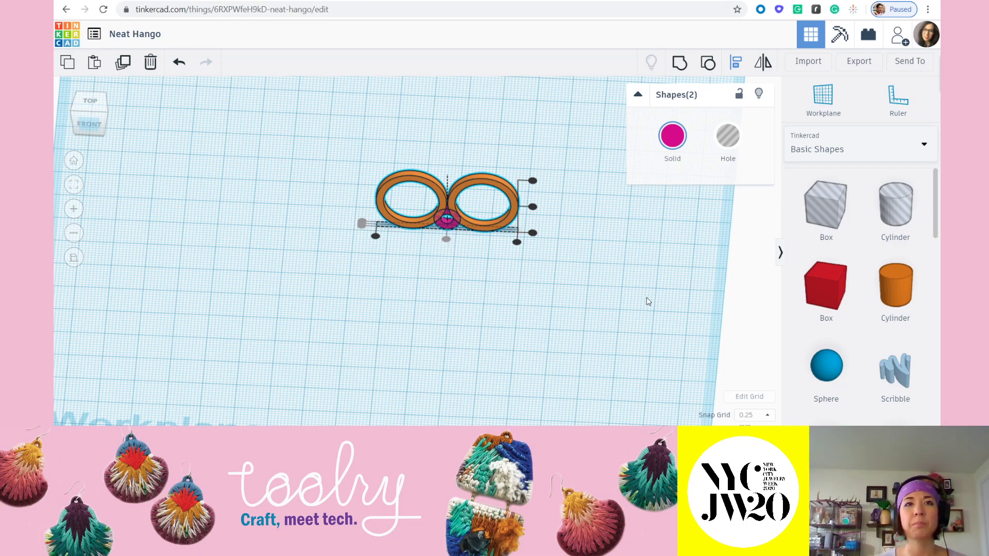
pyautogui.click(607, 290)
# - Check the assembly from the front and lock the grouped bands and the magenta ring against editing
pyautogui.moveTo(571, 303); pyautogui.dragTo(584, 272, button='right')
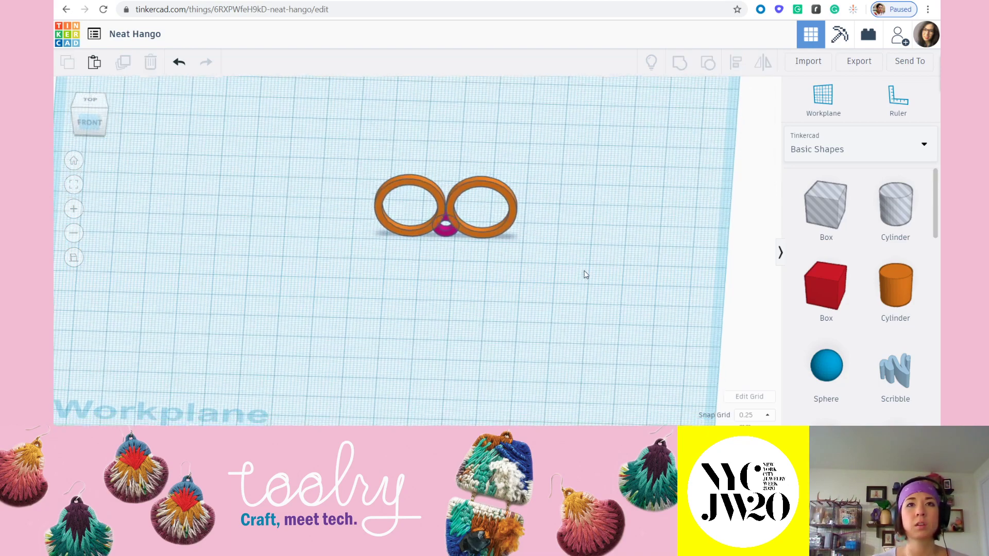
pyautogui.click(92, 121)
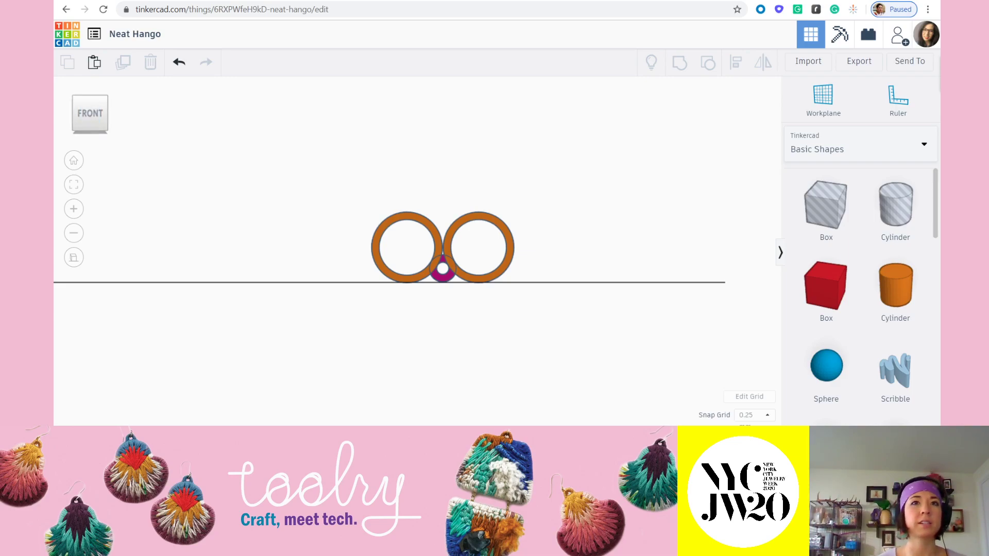
pyautogui.moveTo(575, 219)
pyautogui.mouseDown(button='right')
pyautogui.moveTo(568, 215)
pyautogui.moveTo(559, 231)
pyautogui.mouseUp(button='right')
pyautogui.moveTo(329, 122); pyautogui.dragTo(593, 330)
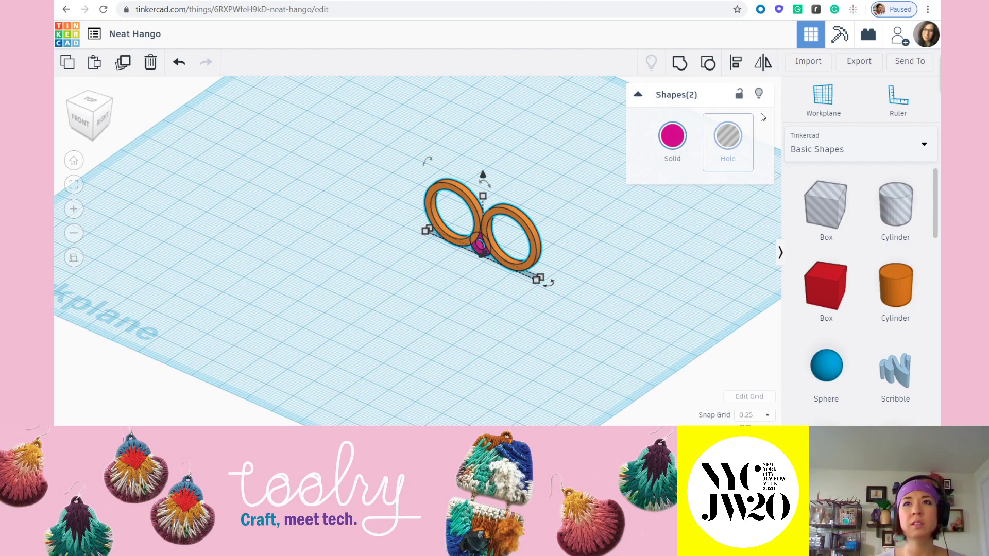
pyautogui.click(739, 93)
pyautogui.click(608, 280)
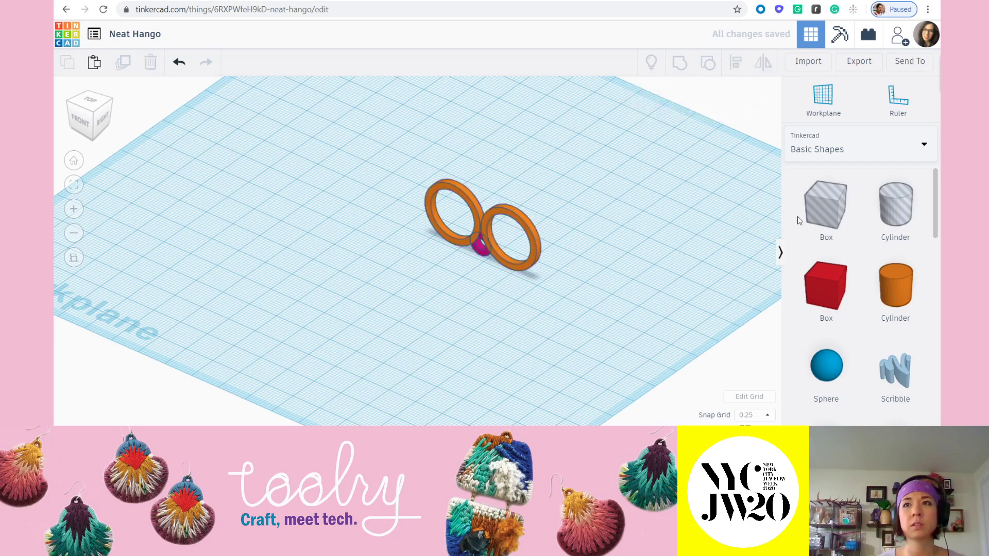
# - Place a hole box with 20 mm sides on the workplane in front of the bands
pyautogui.moveTo(824, 207); pyautogui.dragTo(394, 322)
pyautogui.scroll(1, 422, 261)
pyautogui.scroll(2, 490, 232)
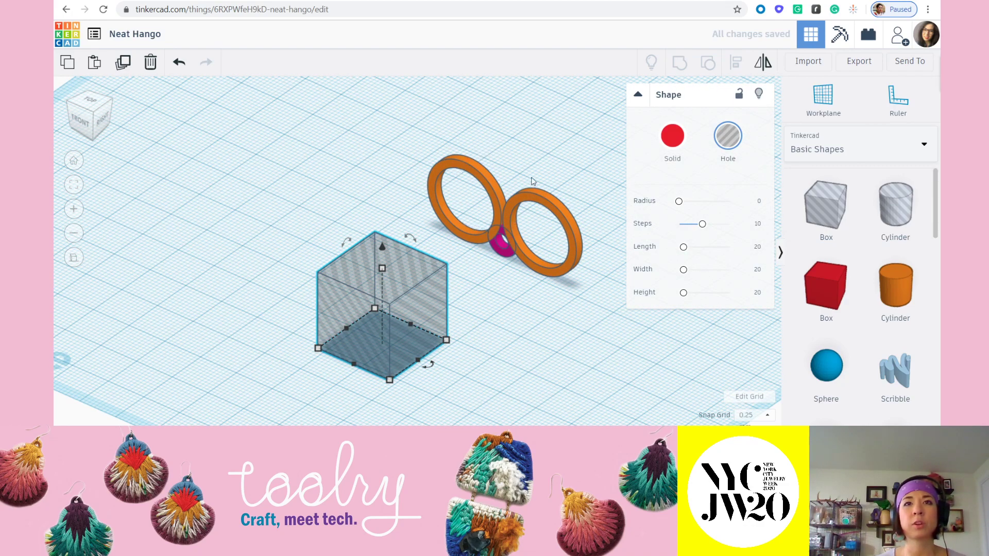
# - Raise the hole box 2.5 mm above the workplane while viewing the assembly from the front
pyautogui.click(508, 346)
pyautogui.scroll(-2, 508, 346)
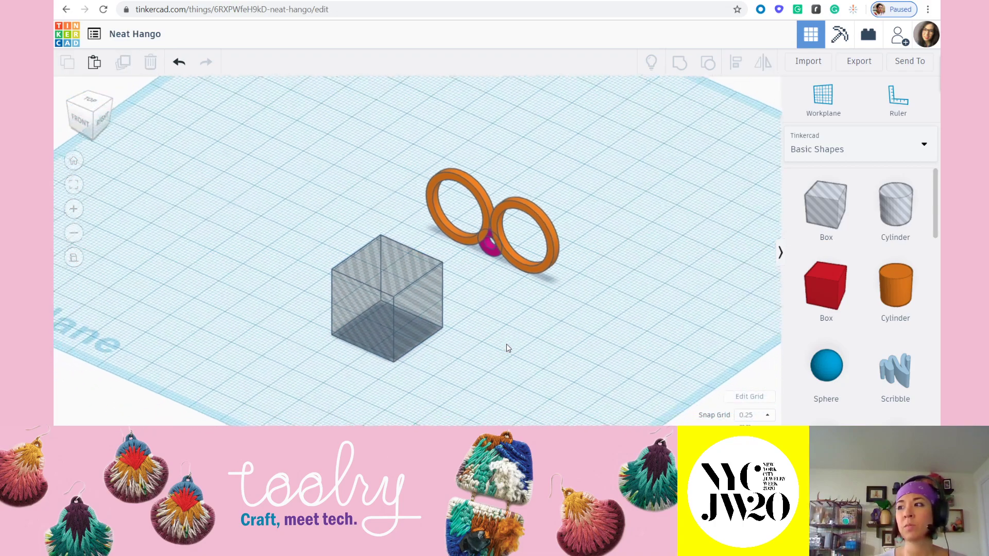
pyautogui.moveTo(155, 305); pyautogui.dragTo(191, 297, button='right')
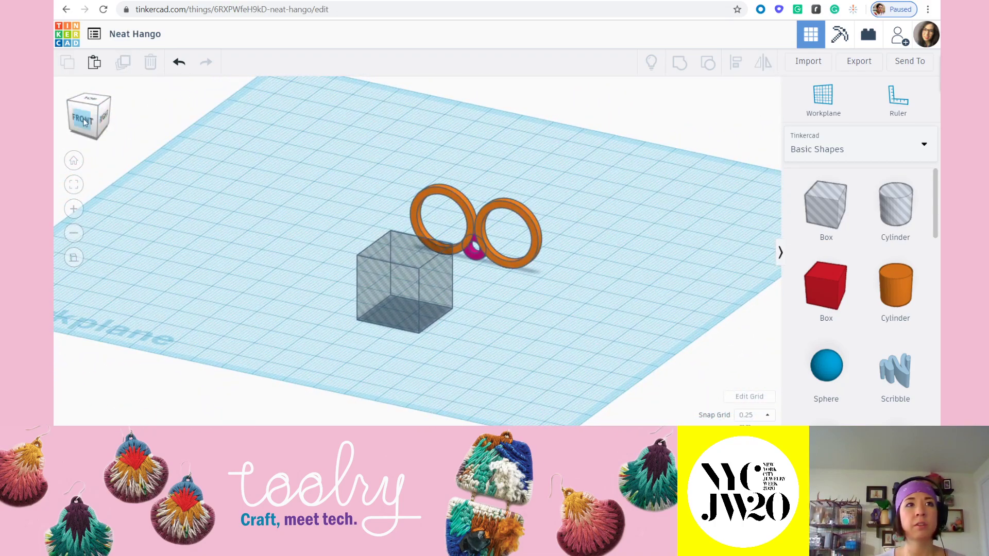
pyautogui.click(83, 118)
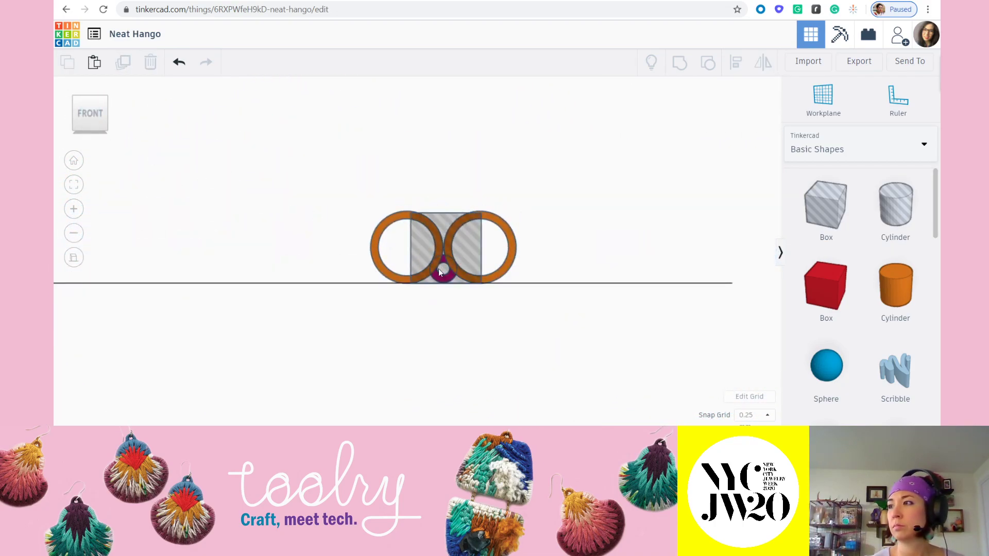
pyautogui.scroll(4, 419, 225)
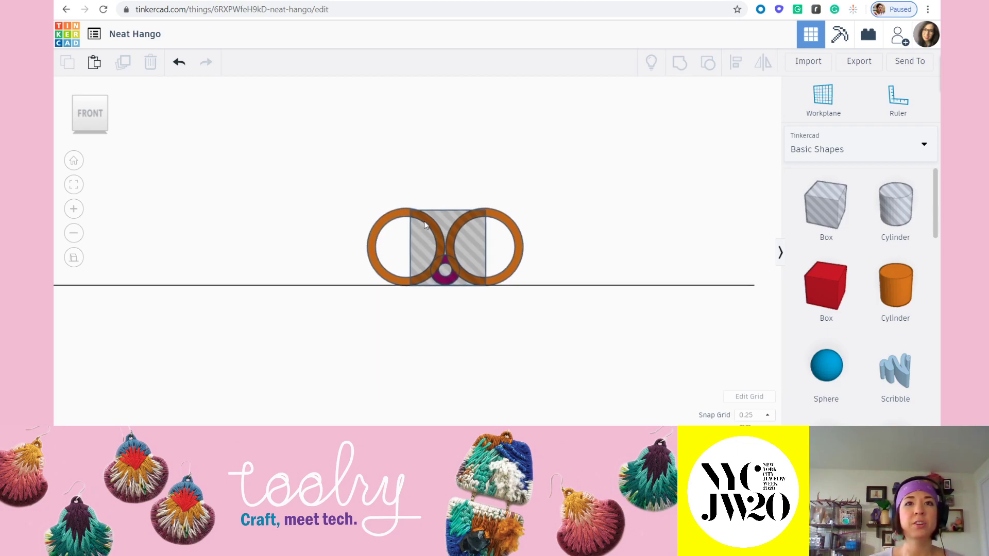
pyautogui.scroll(2, 480, 194)
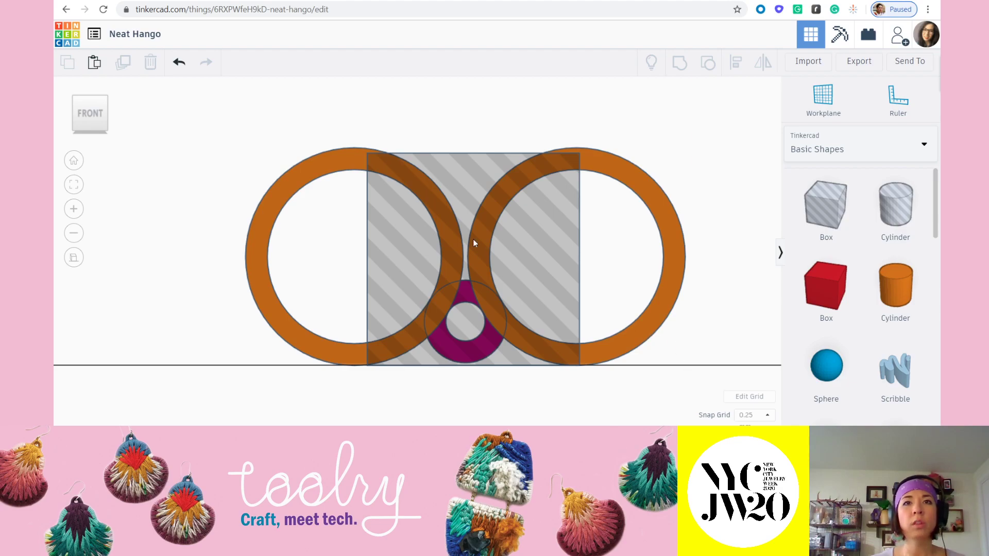
pyautogui.click(536, 273)
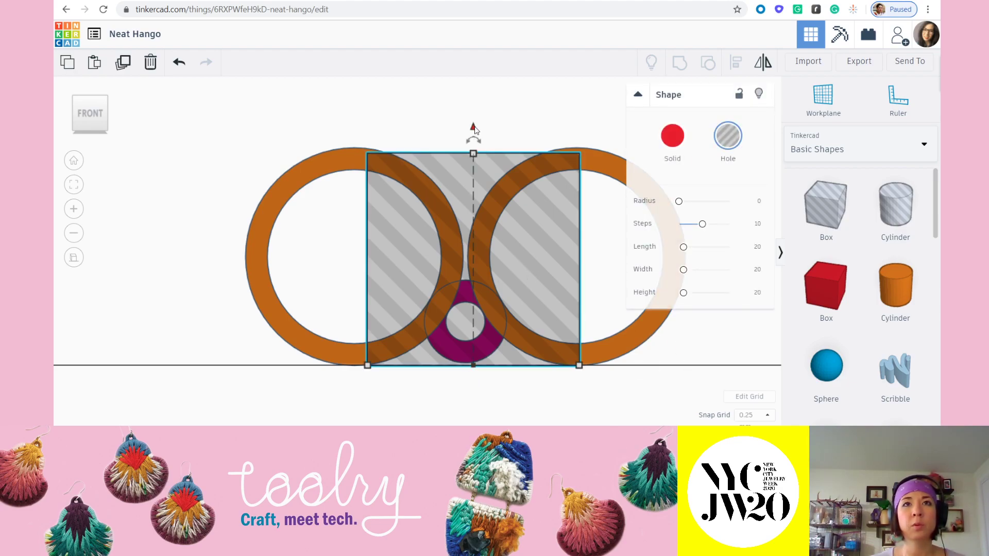
pyautogui.moveTo(473, 126); pyautogui.dragTo(473, 101)
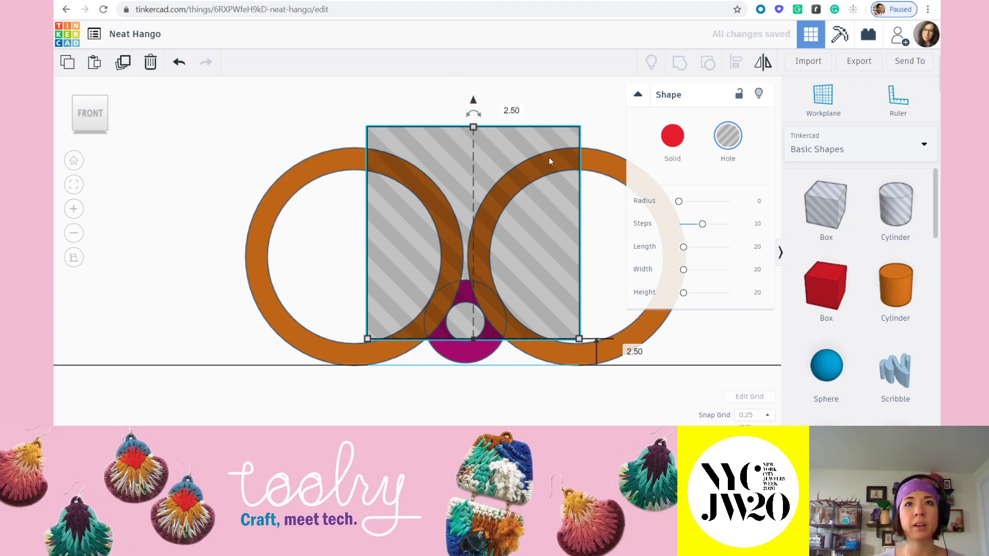
# - Narrow the hole box to 19 mm and shorten it to 16.5 mm high, with its underside near the top of the connector's bore
pyautogui.moveTo(486, 278); pyautogui.dragTo(461, 289, button='middle')
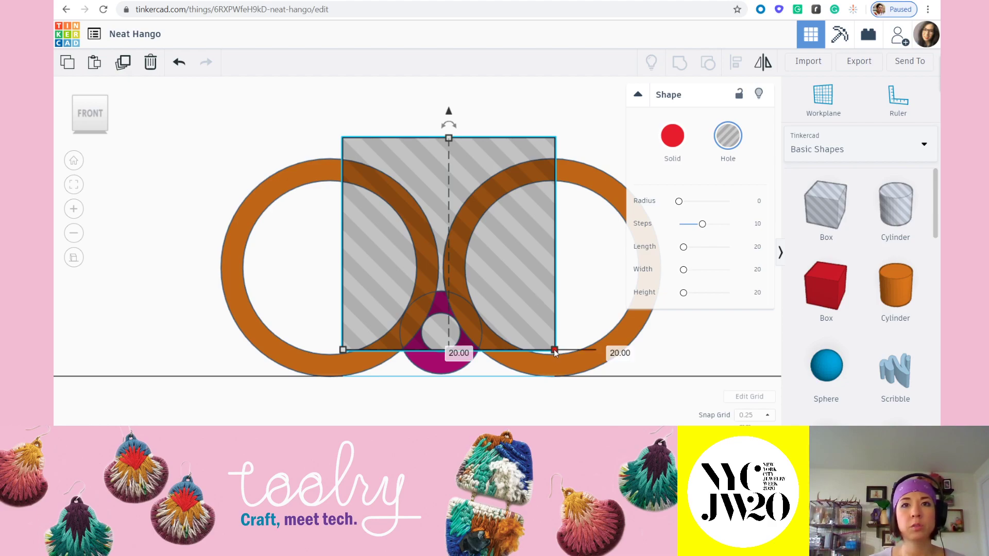
pyautogui.moveTo(556, 355); pyautogui.dragTo(545, 354)
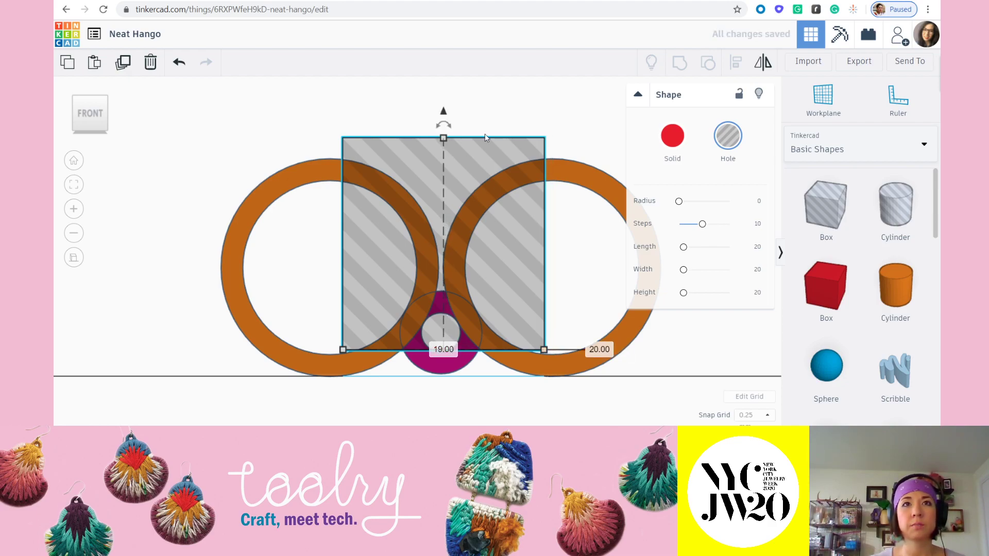
pyautogui.moveTo(441, 137)
pyautogui.mouseDown()
pyautogui.moveTo(441, 201)
pyautogui.moveTo(444, 141)
pyautogui.mouseUp()
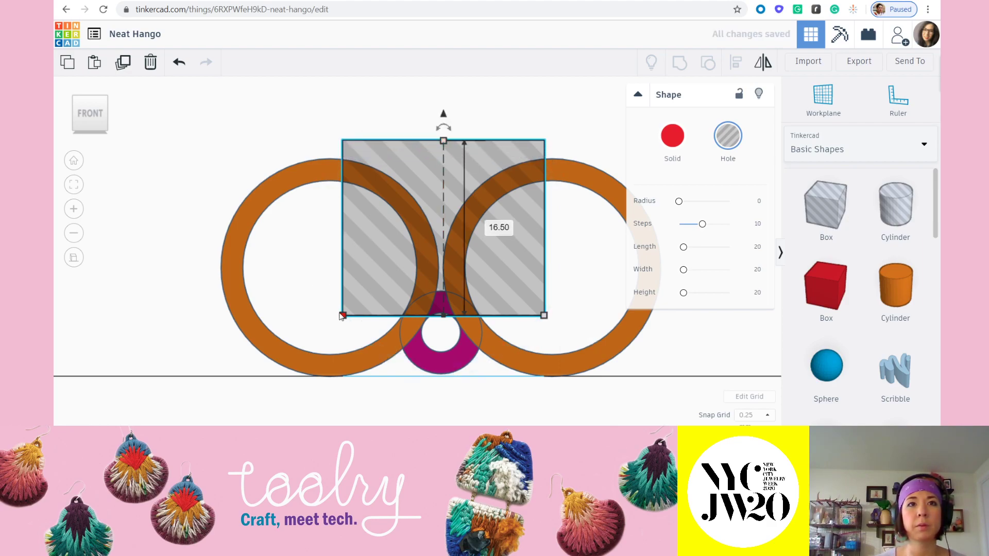
# - Widen the hole box across both bands and nudge it sideways until it is centred over the magenta connector
pyautogui.moveTo(339, 312); pyautogui.dragTo(312, 315)
pyautogui.press('Right')
pyautogui.press('Right')
pyautogui.press('Right')
pyautogui.press('Right')
pyautogui.press('Right')
pyautogui.press('Right')
pyautogui.press('Right')
pyautogui.press('Right')
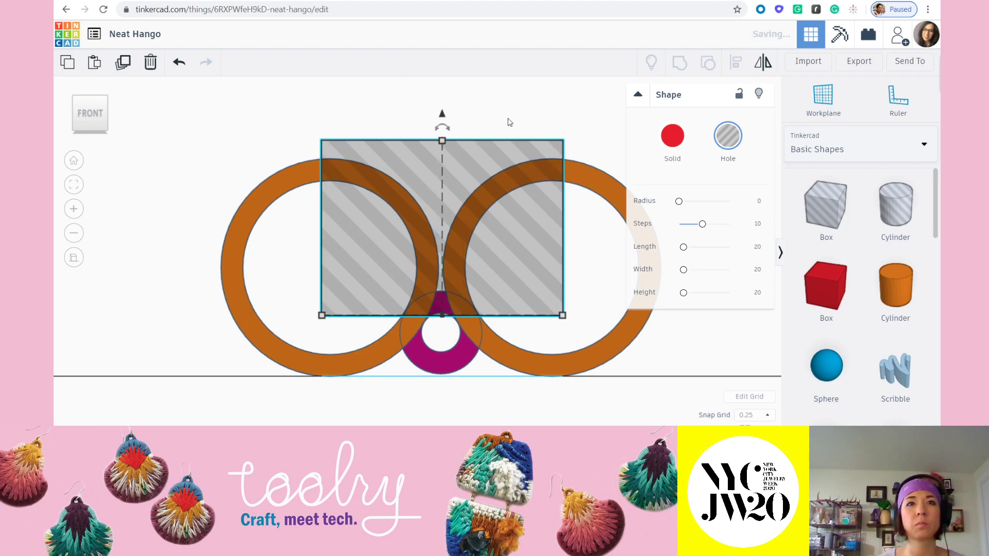
pyautogui.click(529, 119)
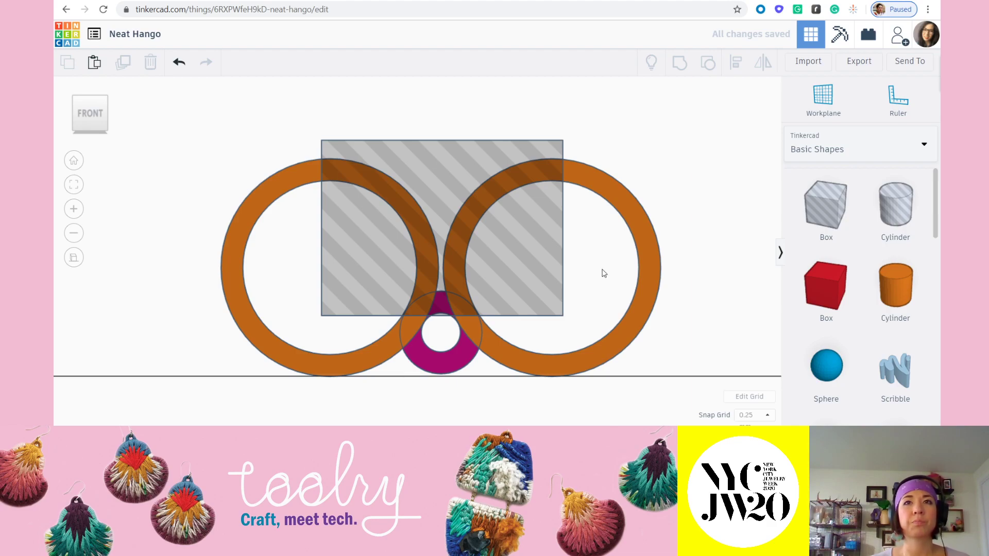
pyautogui.click(546, 267)
pyautogui.press('Left')
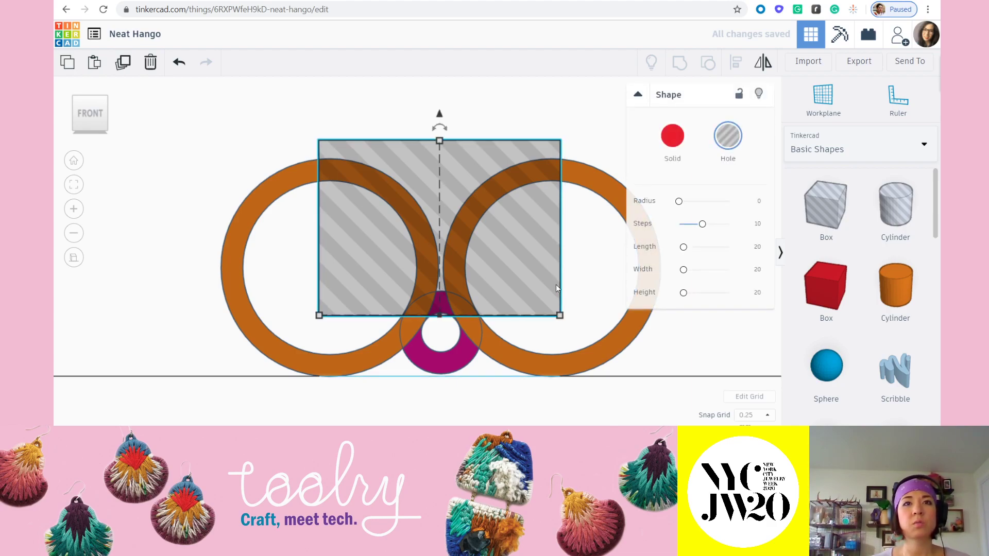
# - Raise the hole box slightly so its lower edge is level with the top of the connector's bore
pyautogui.click(587, 128)
pyautogui.scroll(2, 469, 230)
pyautogui.scroll(1, 570, 279)
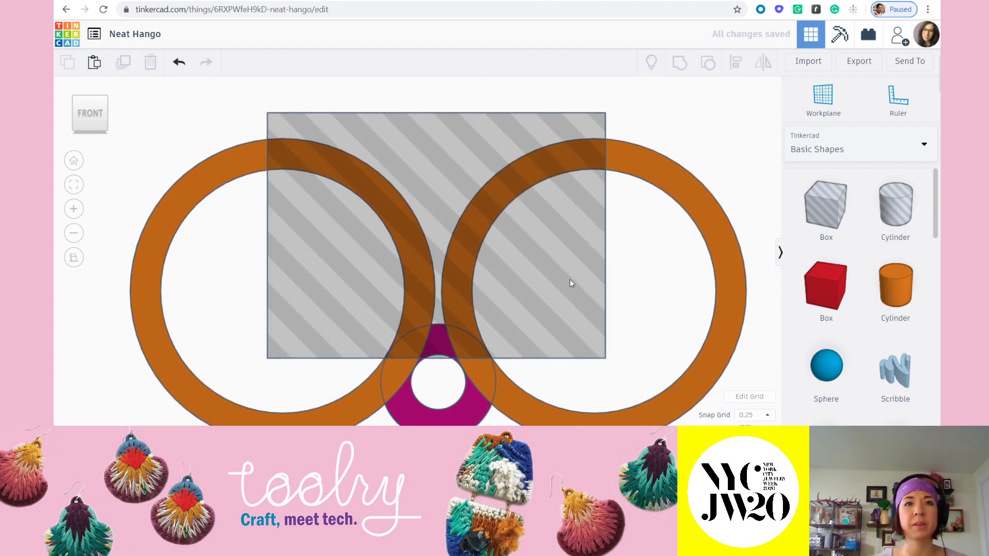
pyautogui.scroll(2, 421, 355)
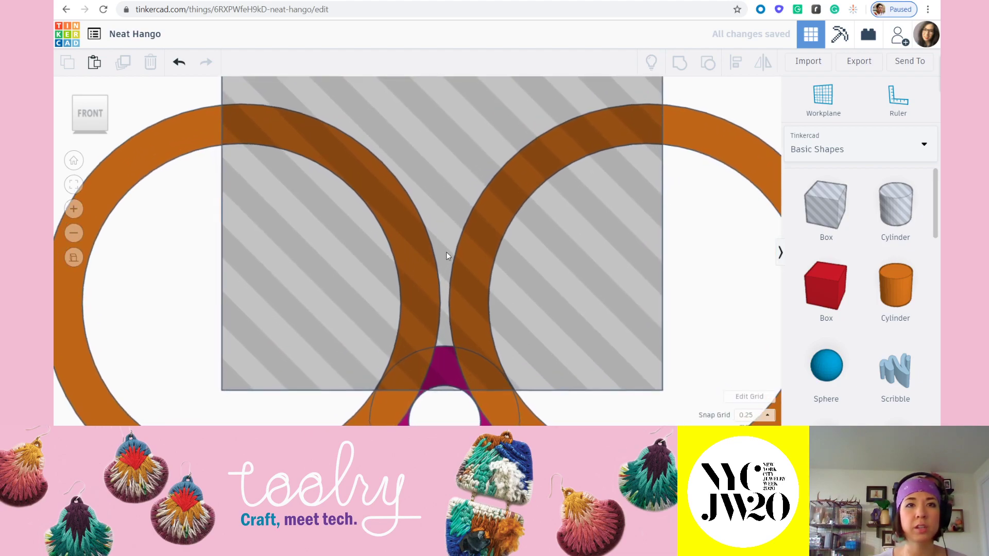
pyautogui.click(447, 194)
pyautogui.scroll(-2, 447, 194)
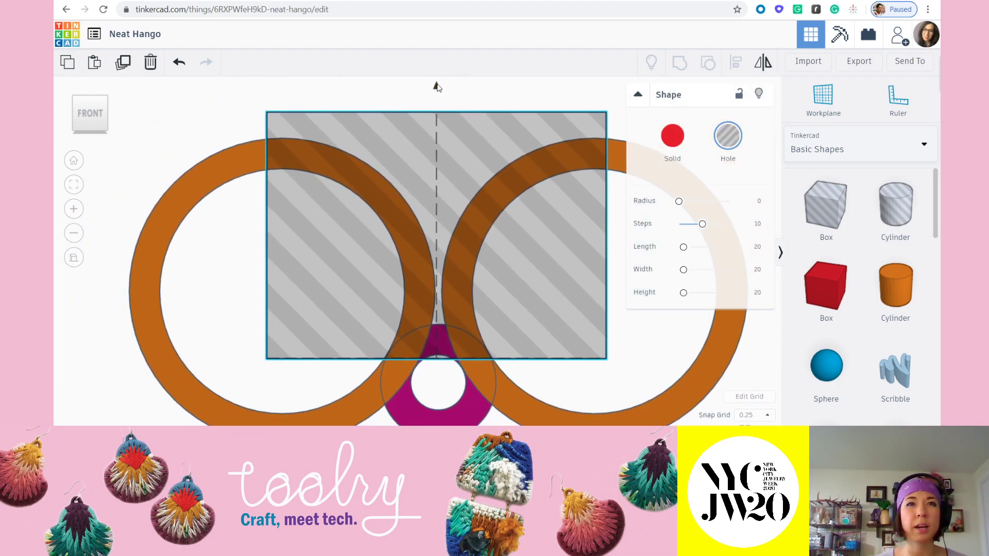
pyautogui.moveTo(436, 86); pyautogui.dragTo(436, 82)
pyautogui.click(245, 251)
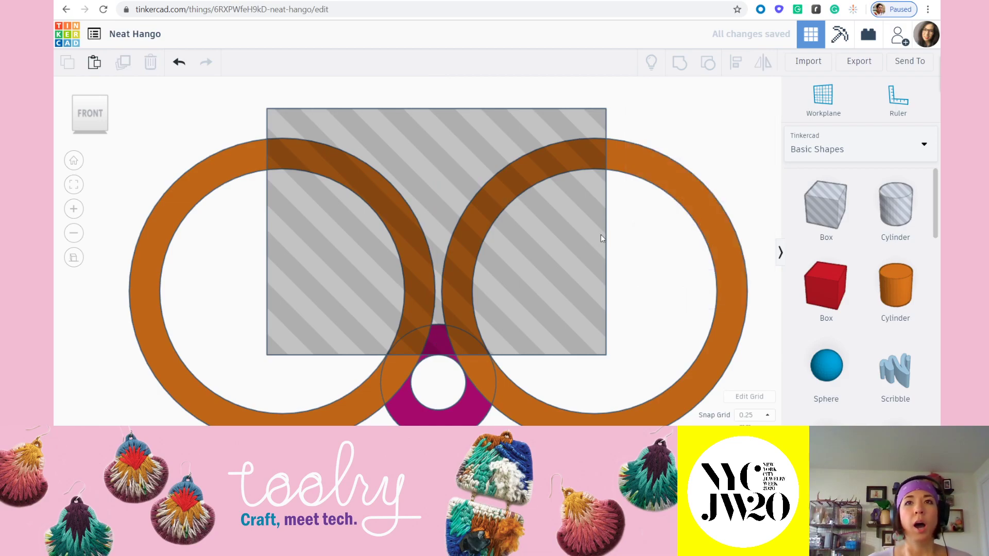
# - Examine from the front where the hole box's edges cross the bands and the magenta connector
pyautogui.moveTo(619, 248); pyautogui.dragTo(596, 230, button='middle')
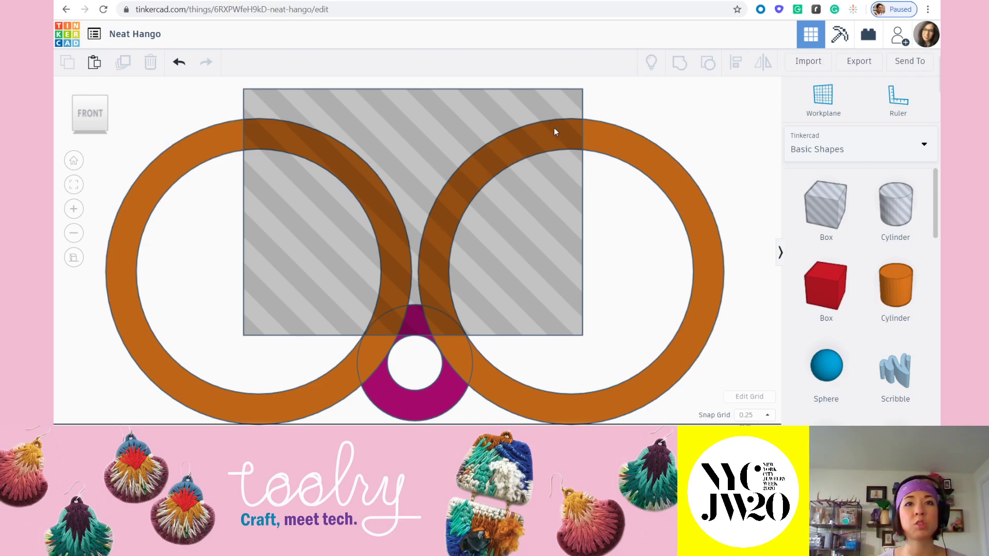
pyautogui.click(415, 122)
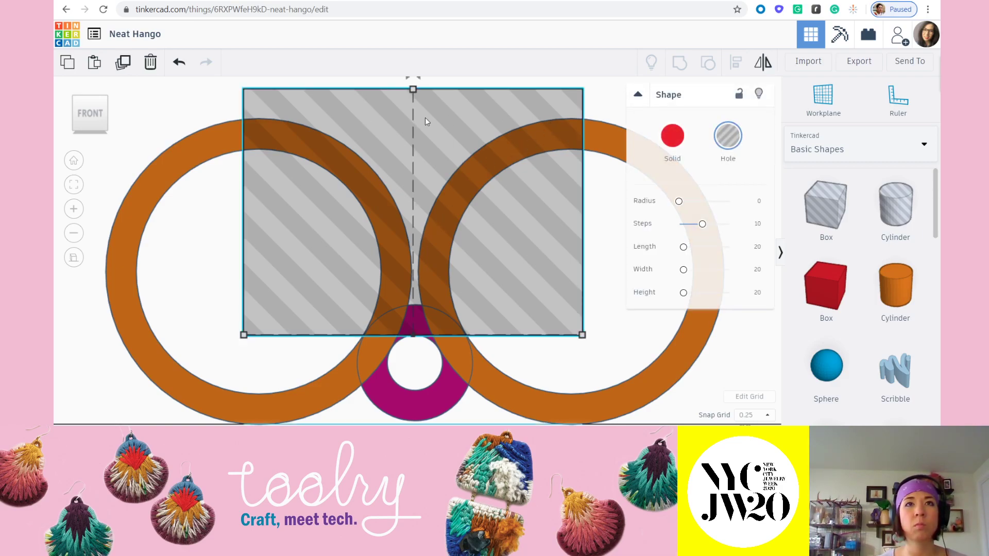
pyautogui.click(196, 105)
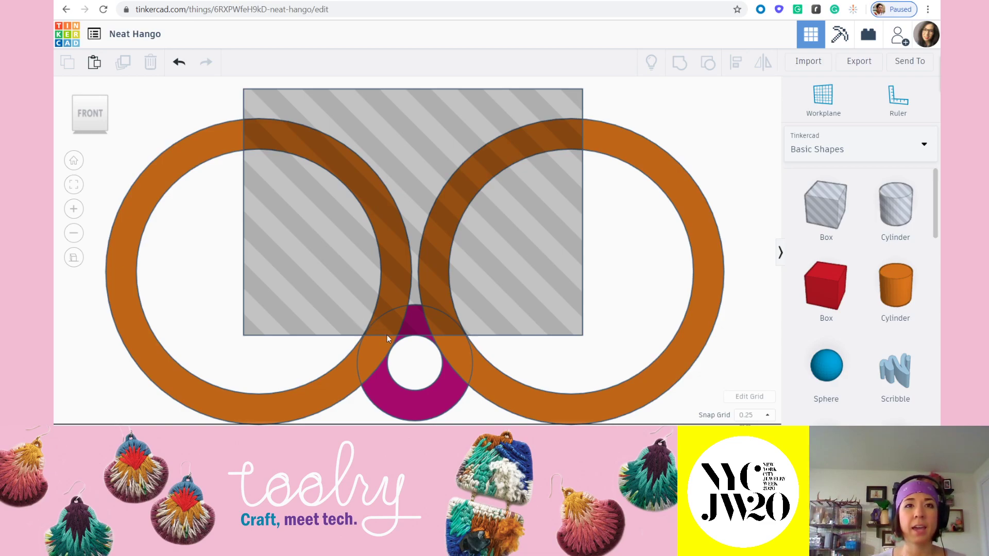
pyautogui.scroll(2, 415, 338)
pyautogui.scroll(-2, 415, 338)
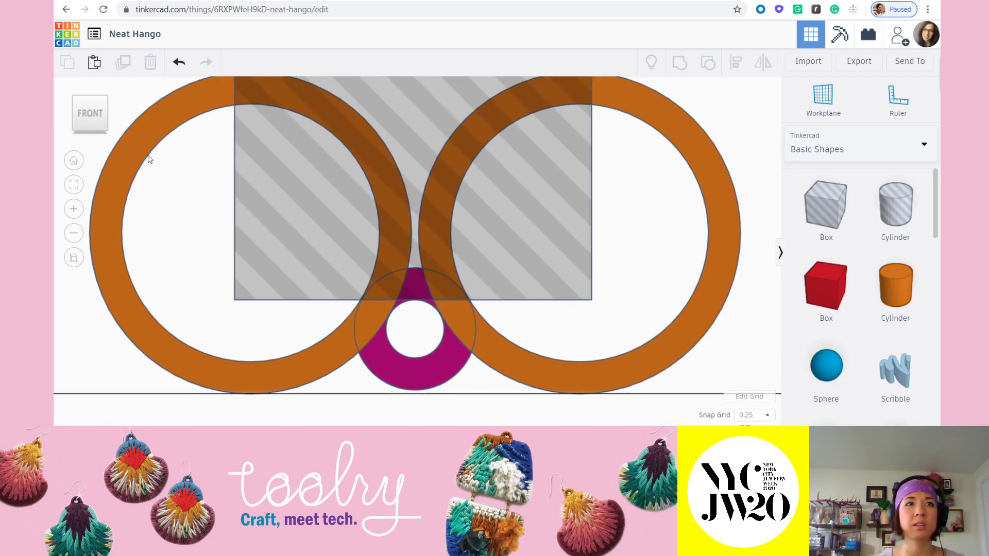
pyautogui.moveTo(322, 113); pyautogui.dragTo(312, 230, button='middle')
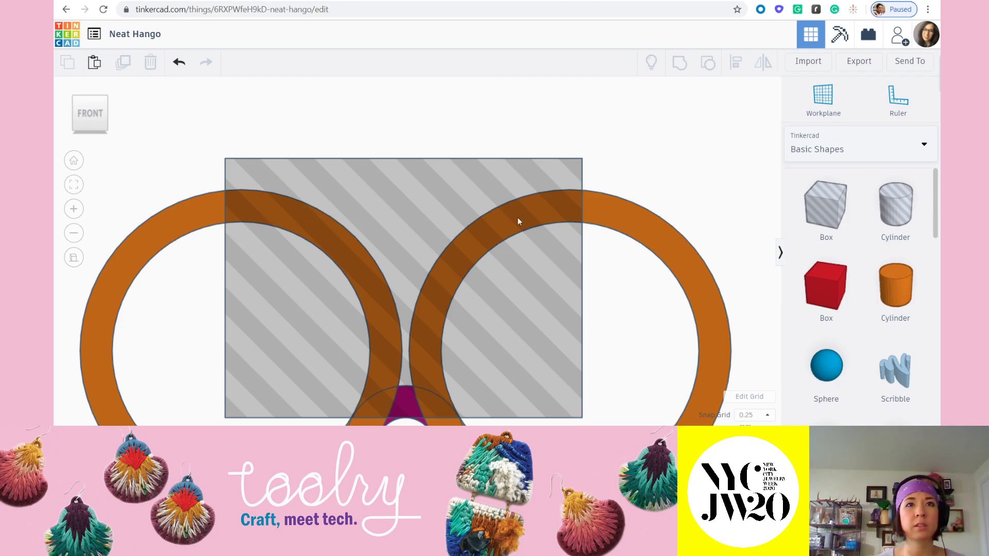
pyautogui.moveTo(427, 340); pyautogui.dragTo(444, 252, button='middle')
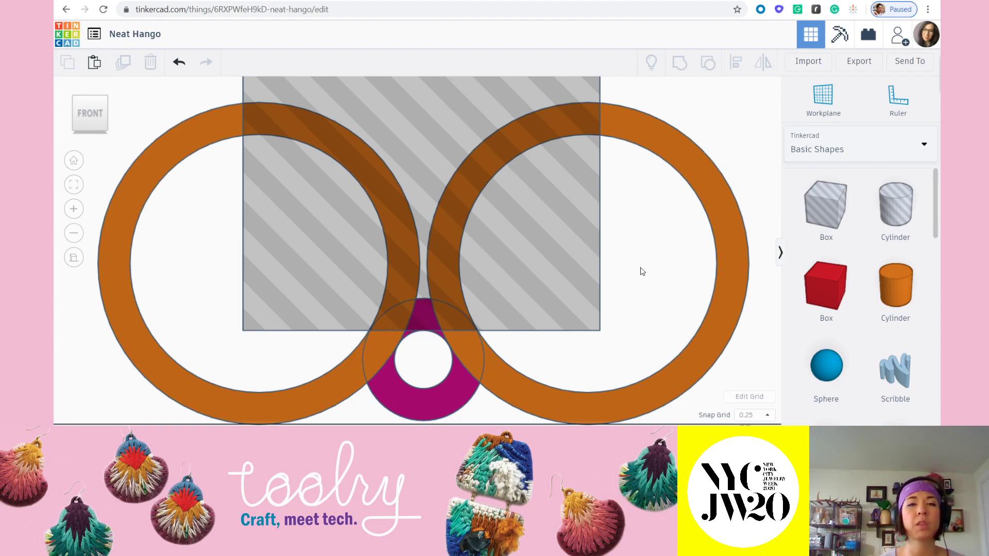
pyautogui.scroll(2, 354, 343)
pyautogui.click(346, 336)
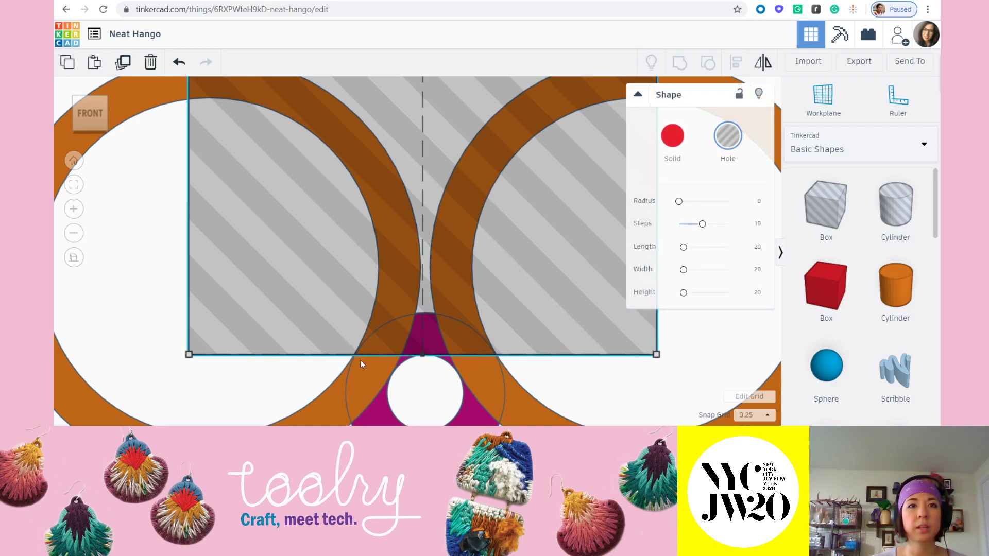
pyautogui.scroll(1, 360, 361)
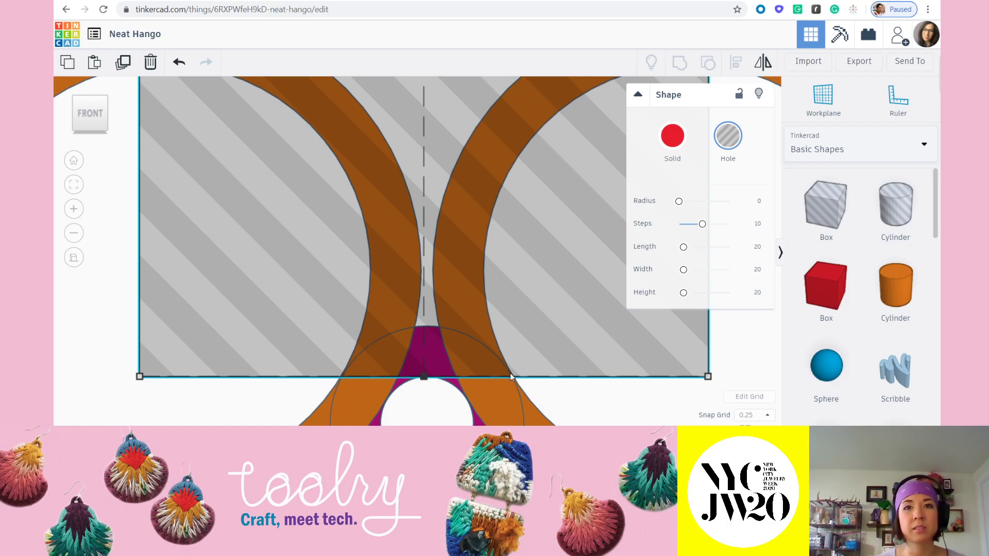
pyautogui.scroll(-6, 580, 394)
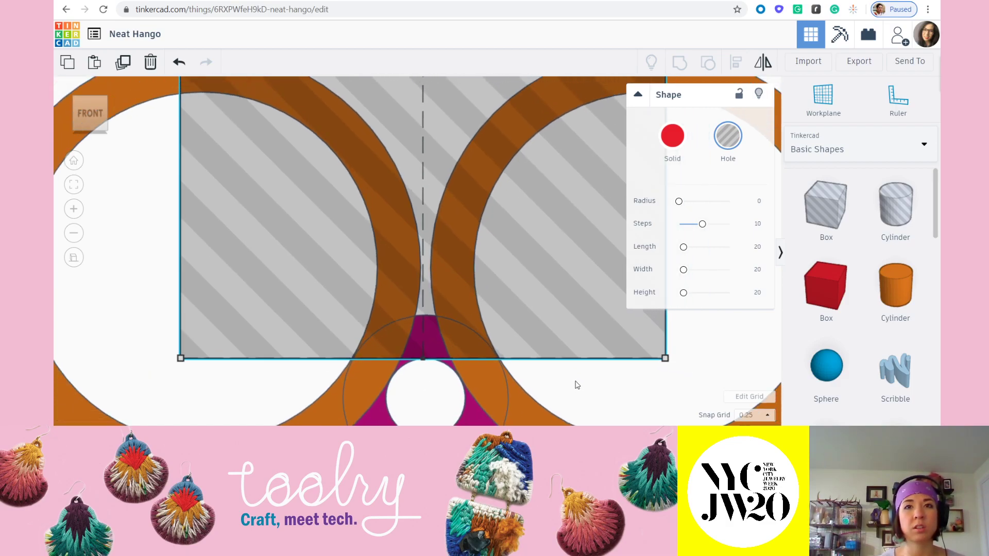
pyautogui.click(569, 109)
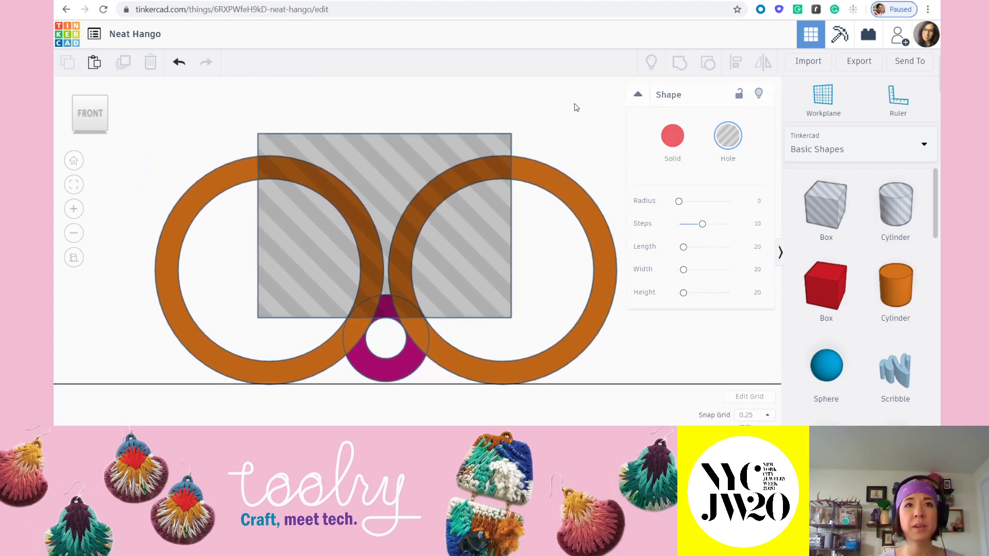
# - Select the bands, connector and hole box, and align them along their back edges from the top view
pyautogui.moveTo(571, 178); pyautogui.dragTo(541, 263, button='right')
pyautogui.moveTo(264, 107); pyautogui.dragTo(573, 413)
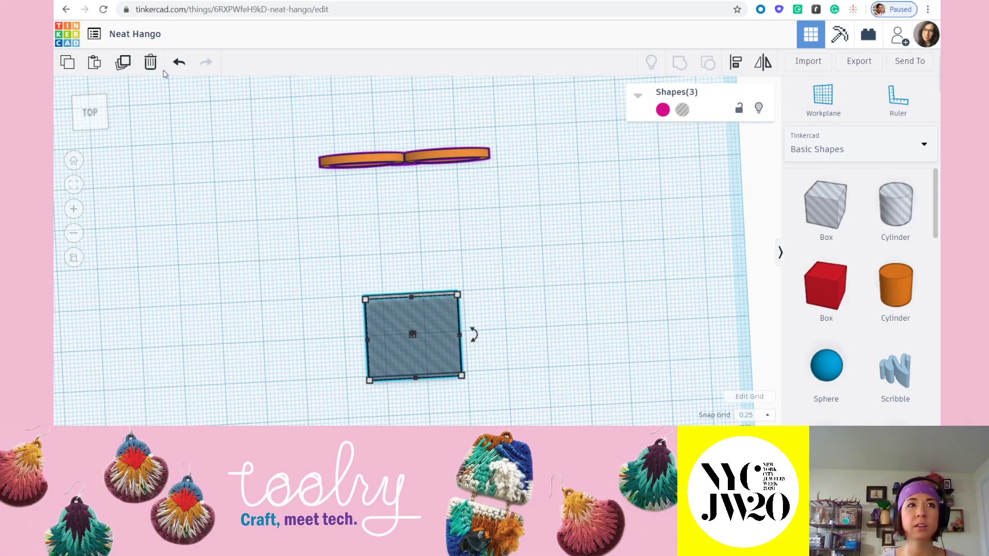
pyautogui.click(89, 115)
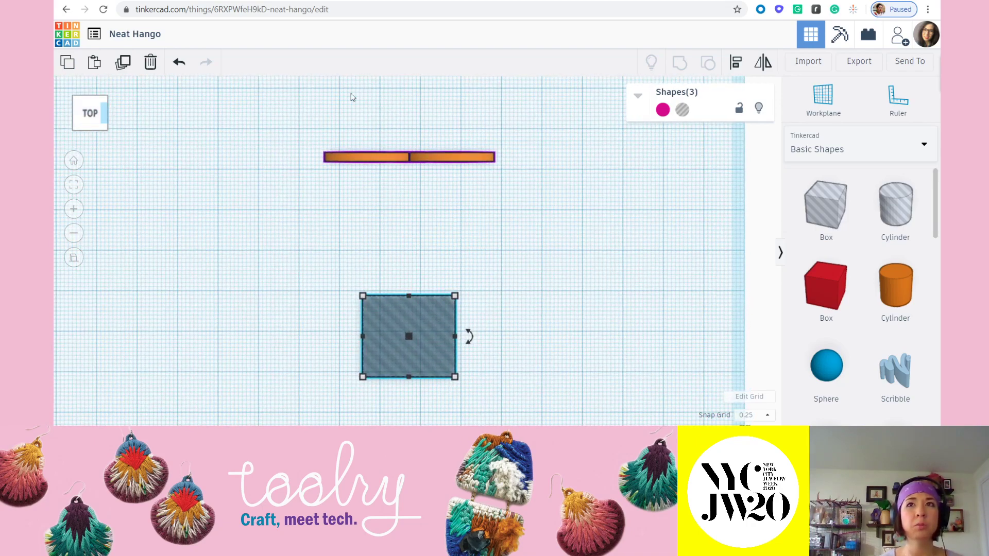
pyautogui.click(736, 61)
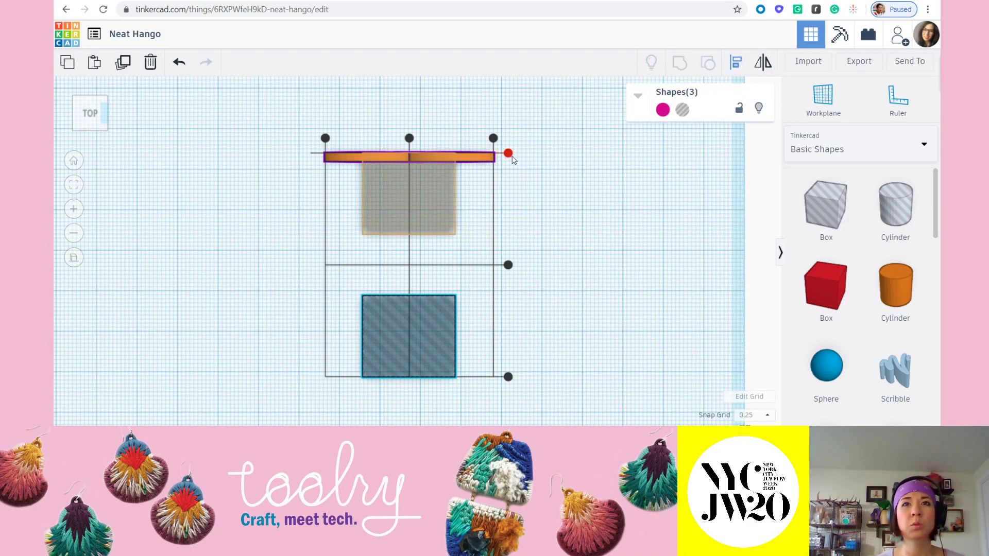
pyautogui.click(510, 155)
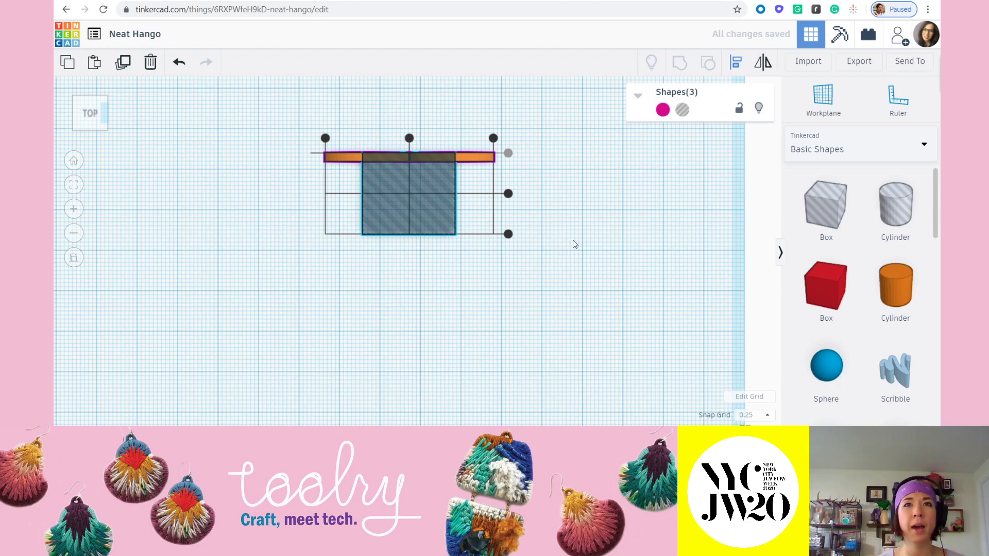
# - Group the orange bands with the hole box to cut away their upper middle portions
pyautogui.moveTo(625, 342); pyautogui.dragTo(561, 209, button='right')
pyautogui.click(554, 206)
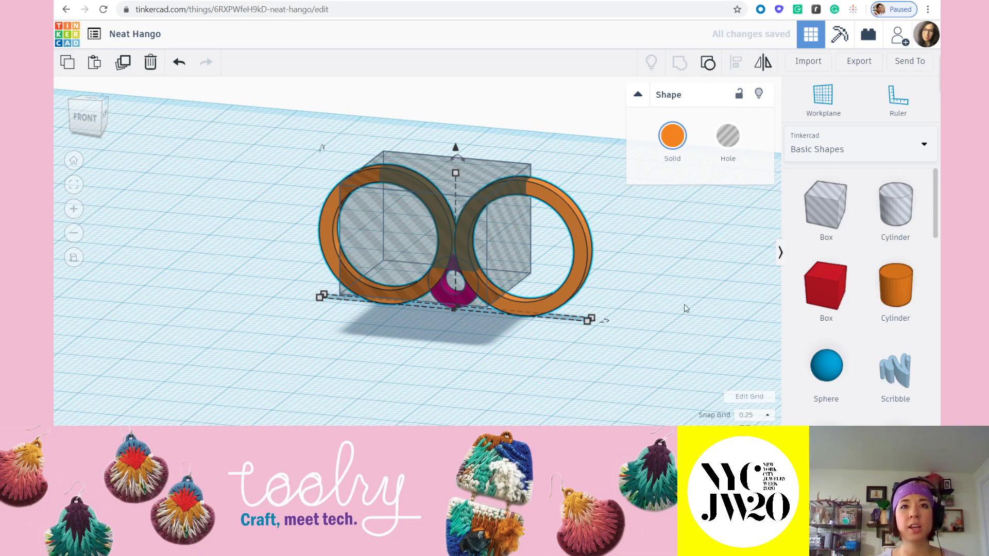
pyautogui.click(563, 147)
pyautogui.click(560, 205)
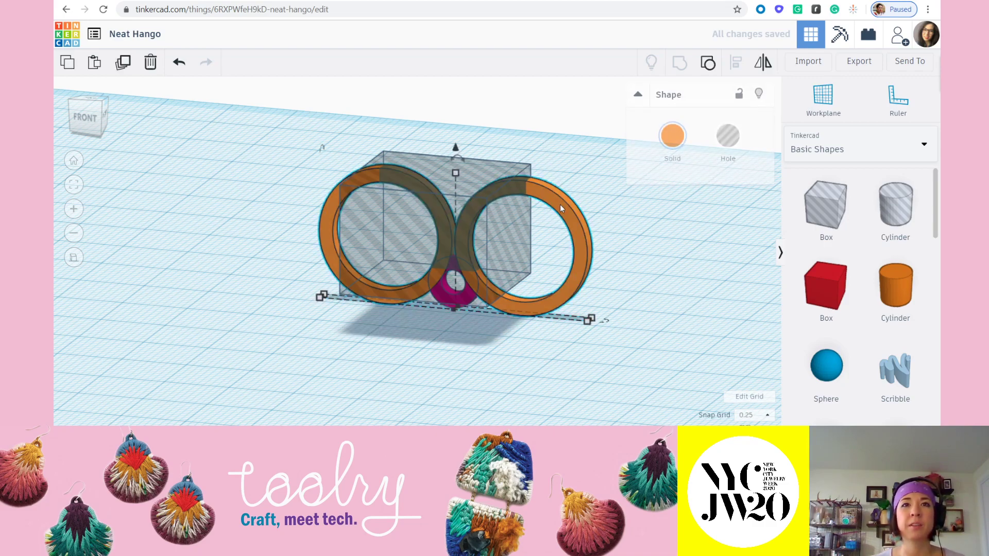
pyautogui.moveTo(561, 205); pyautogui.dragTo(557, 246, button='right')
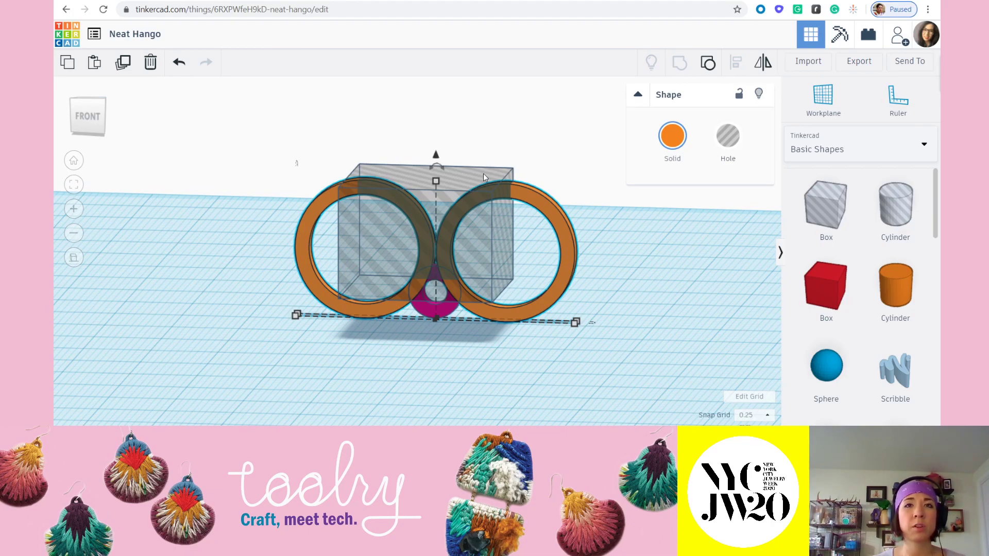
pyautogui.keyDown('shift'); pyautogui.click(483, 178); pyautogui.keyUp('shift')
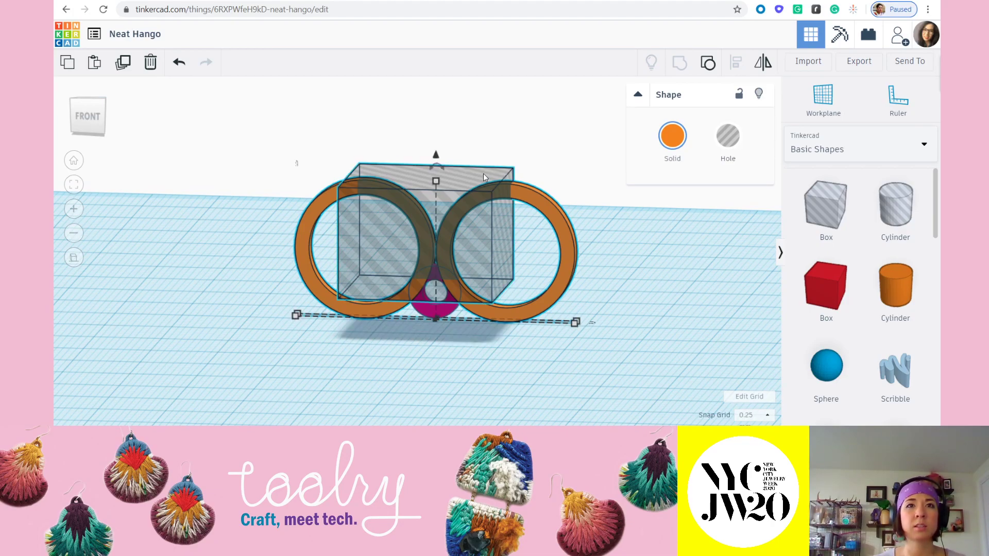
pyautogui.click(679, 67)
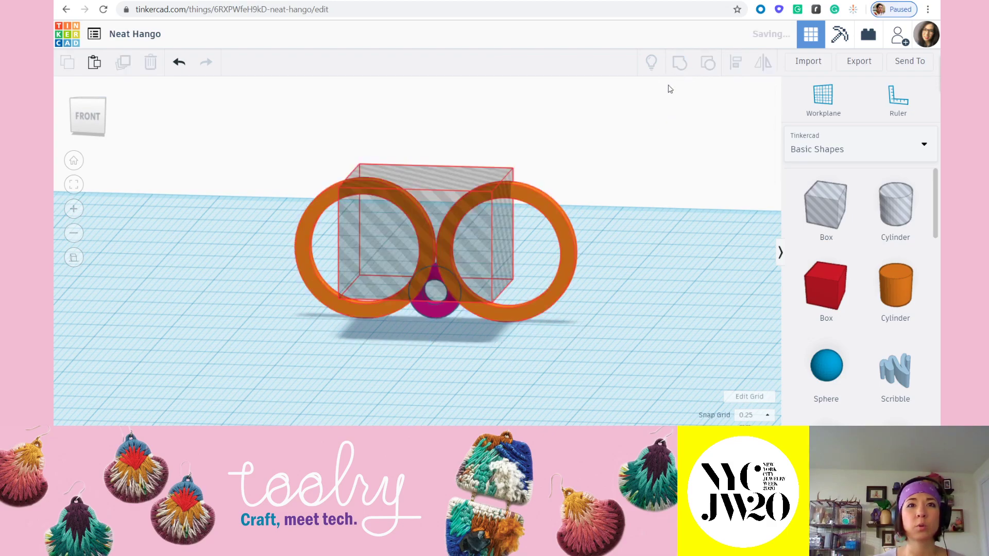
pyautogui.click(638, 235)
pyautogui.moveTo(559, 335); pyautogui.dragTo(441, 273, button='right')
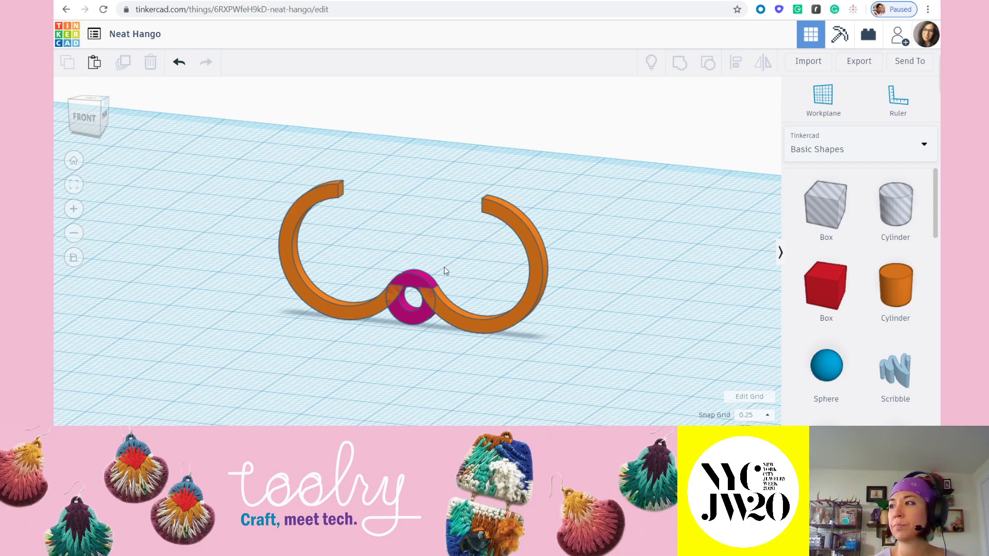
# - Lock the trimmed orange bands in place and deselect them
pyautogui.click(511, 223)
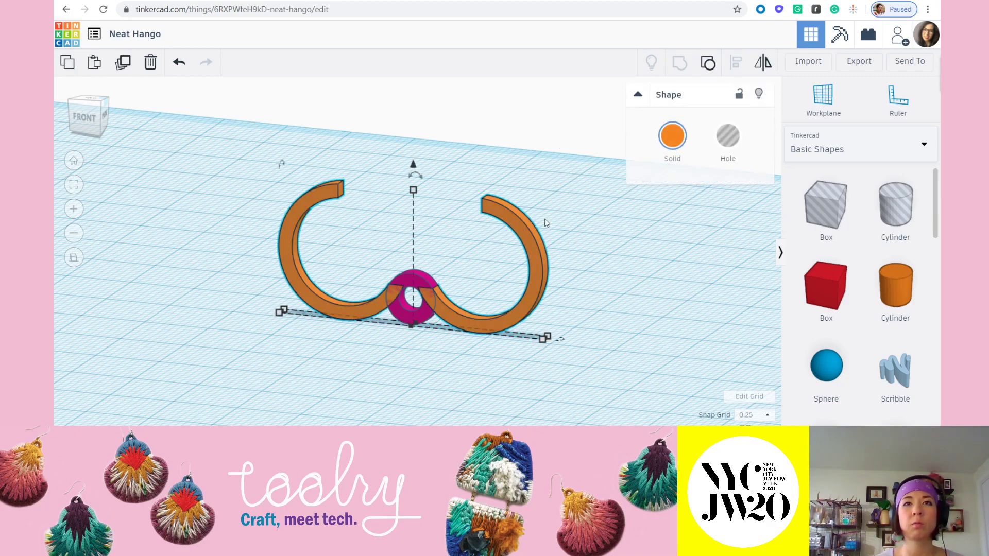
pyautogui.click(741, 98)
pyautogui.click(584, 164)
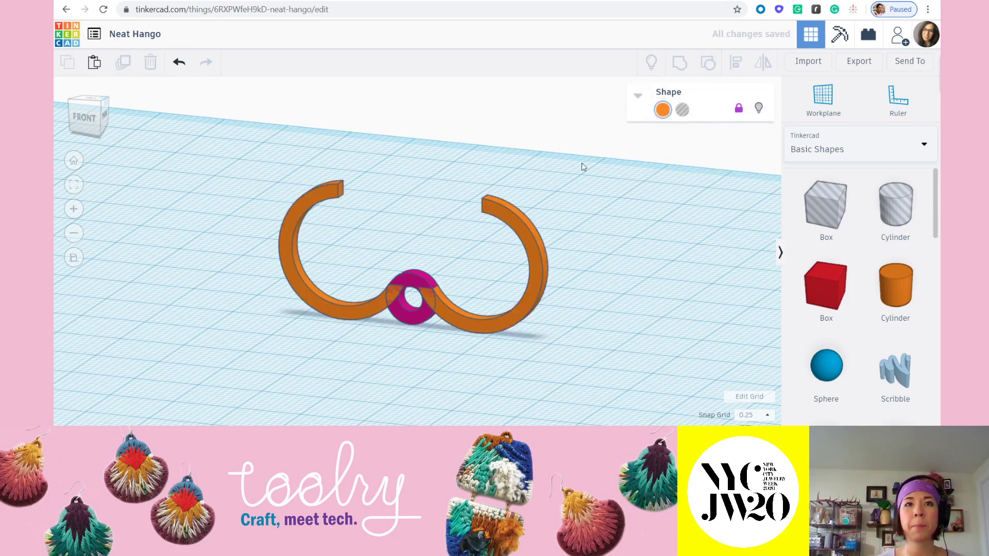
# - Add a new hole box in front of the bands and view it against the connector from the front
pyautogui.scroll(-3, 451, 301)
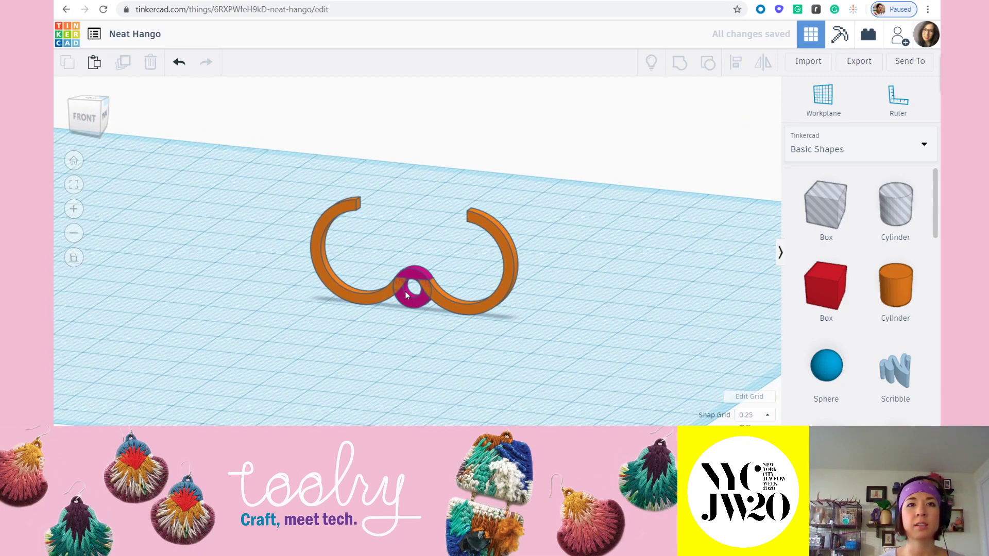
pyautogui.moveTo(826, 206); pyautogui.dragTo(324, 373)
pyautogui.scroll(-2, 582, 291)
pyautogui.moveTo(535, 292); pyautogui.dragTo(545, 250, button='middle')
pyautogui.moveTo(545, 249)
pyautogui.mouseDown(button='right')
pyautogui.moveTo(541, 260)
pyautogui.moveTo(553, 248)
pyautogui.mouseUp(button='right')
pyautogui.click(82, 120)
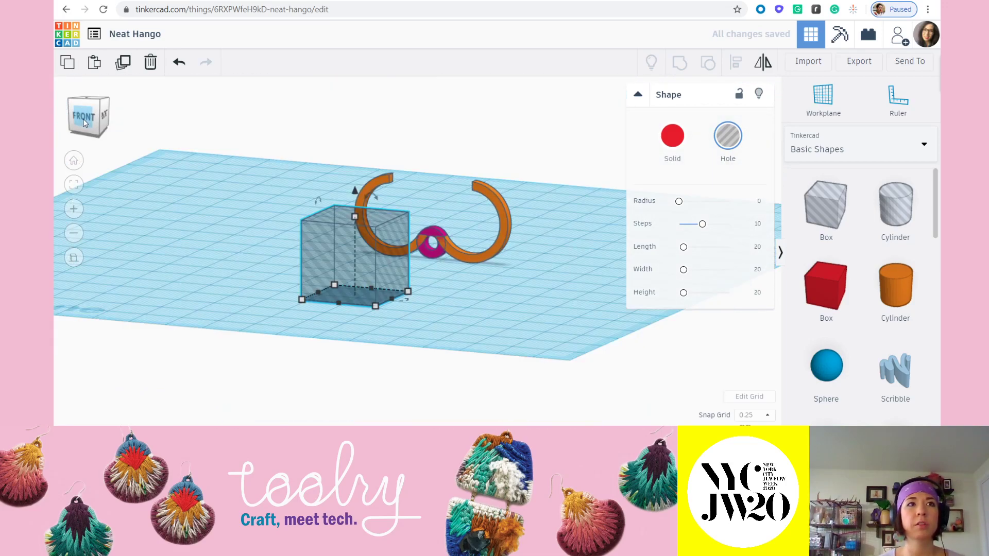
pyautogui.scroll(3, 407, 217)
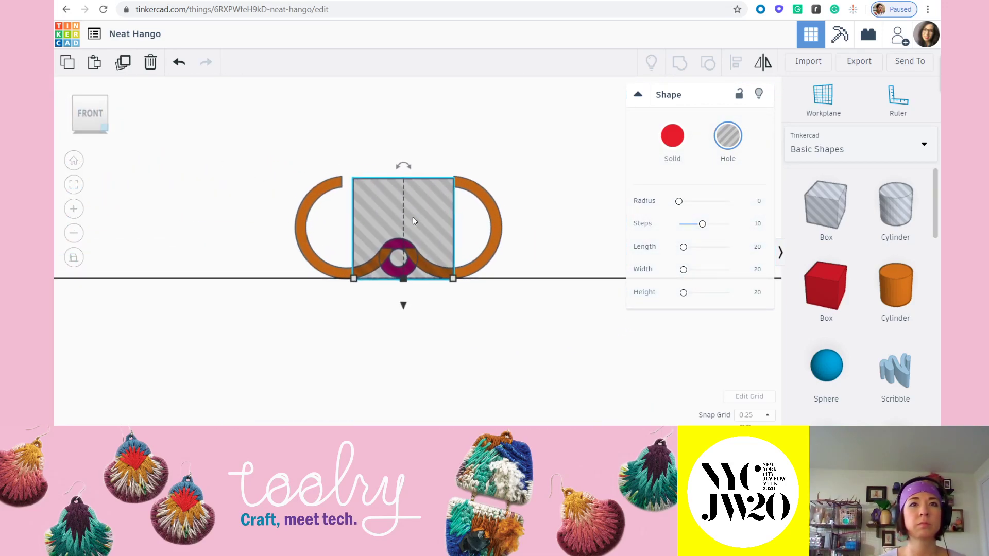
pyautogui.scroll(3, 402, 219)
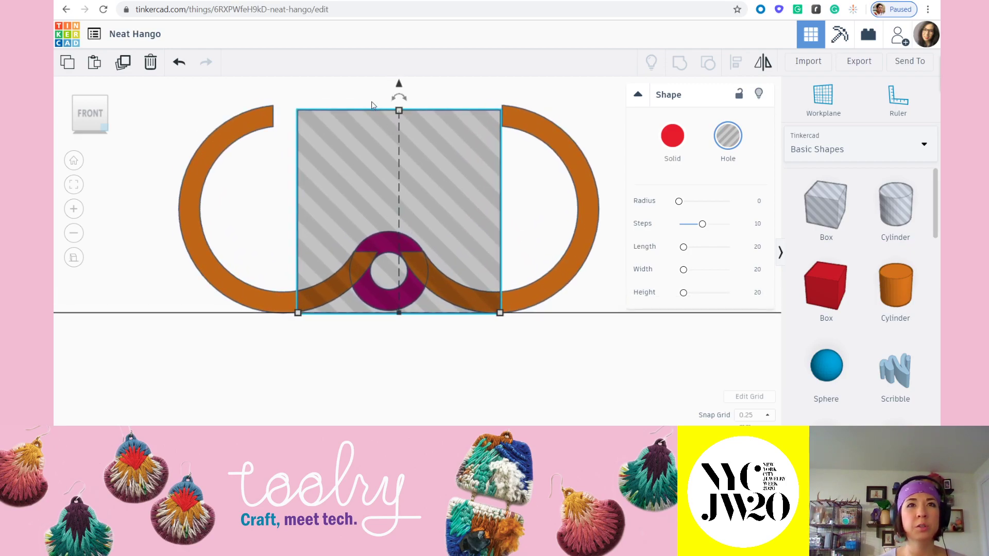
# - Reduce the hole box's height so its upper edge crosses the connector's bore, and narrow it to 14.5 mm
pyautogui.moveTo(399, 112); pyautogui.dragTo(399, 254)
pyautogui.scroll(4, 385, 291)
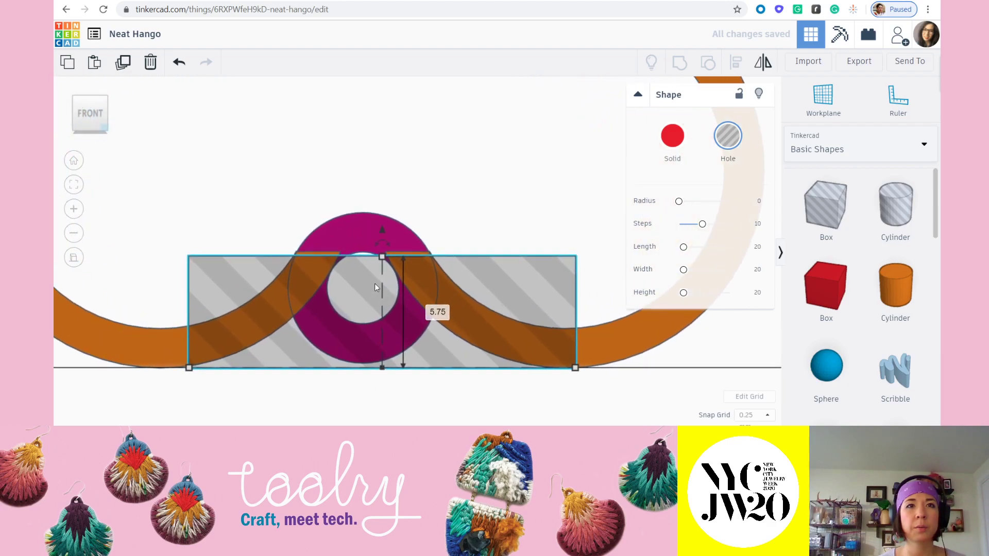
pyautogui.moveTo(416, 186); pyautogui.dragTo(416, 206)
pyautogui.moveTo(626, 312); pyautogui.dragTo(511, 320)
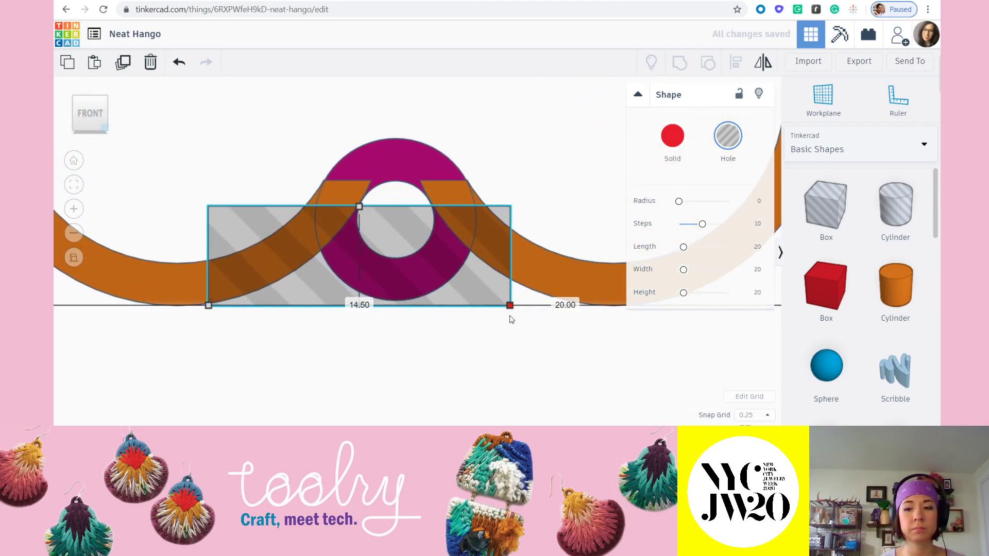
# - Nudge the hole box sideways until it is centred on the magenta connector
pyautogui.press('Right')
pyautogui.press('Right')
pyautogui.press('Right')
pyautogui.press('Right')
pyautogui.press('Right')
pyautogui.press('Right')
pyautogui.press('Right')
pyautogui.press('Right')
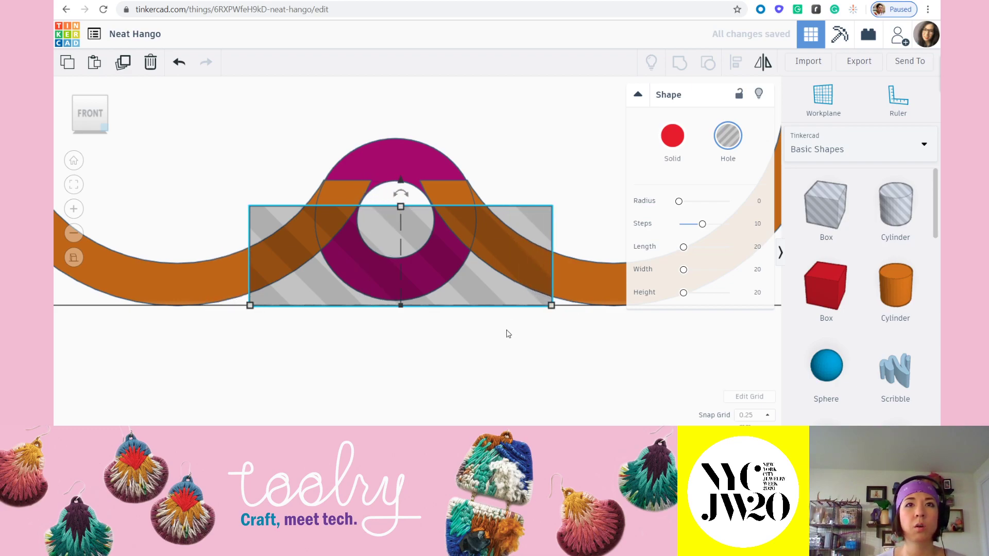
pyautogui.press('Left')
pyautogui.scroll(2, 406, 356)
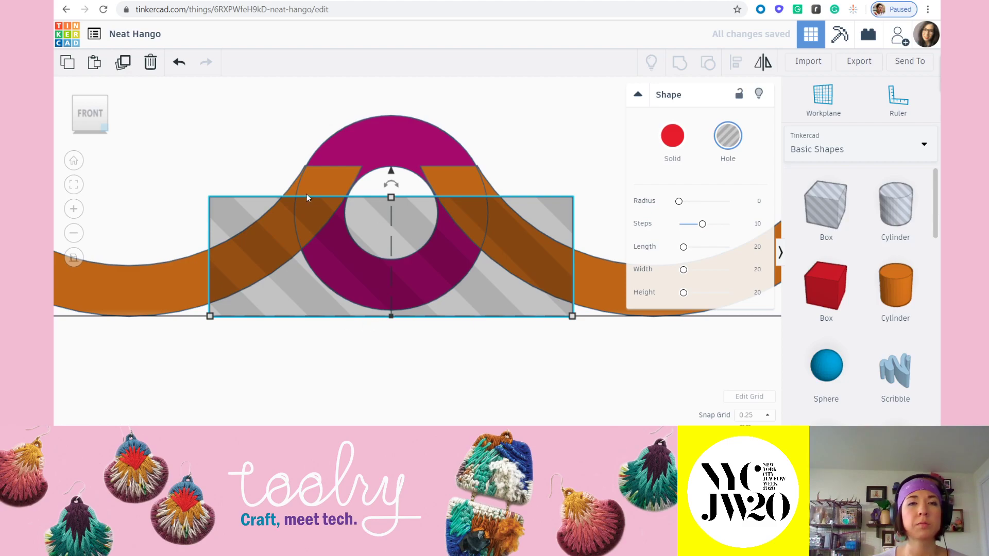
# - Raise the hole box by 0.25 mm and stretch its base back down to the workplane
pyautogui.moveTo(390, 177); pyautogui.dragTo(390, 172)
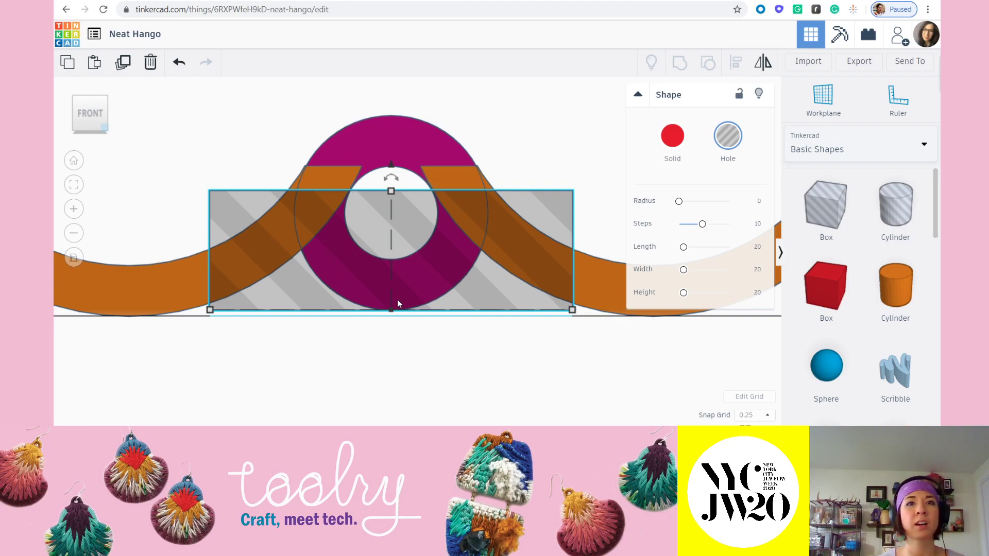
pyautogui.moveTo(391, 190); pyautogui.dragTo(394, 162)
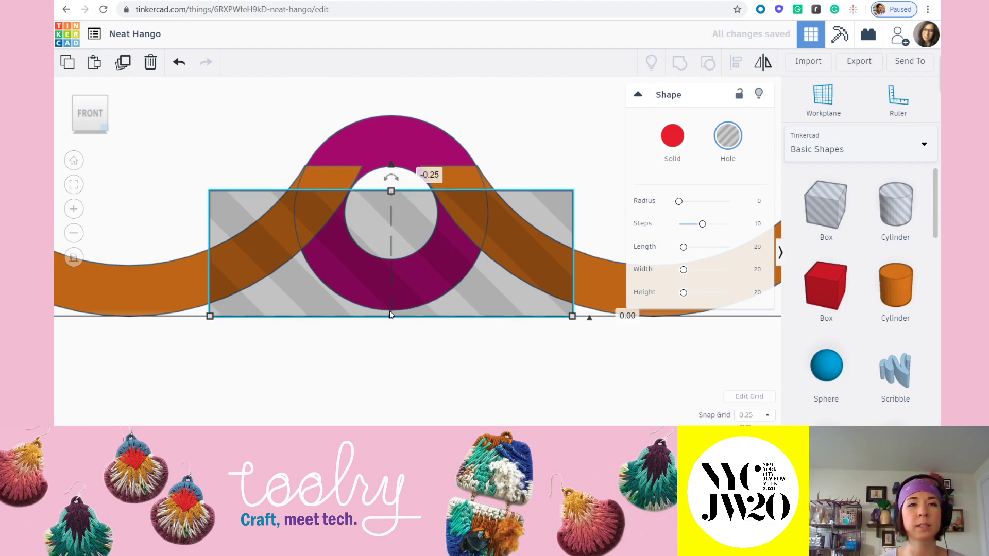
pyautogui.click(536, 126)
# - Select the bands, connector and hole box, and align them along their back edges from the top view
pyautogui.scroll(-4, 518, 236)
pyautogui.scroll(-3, 520, 241)
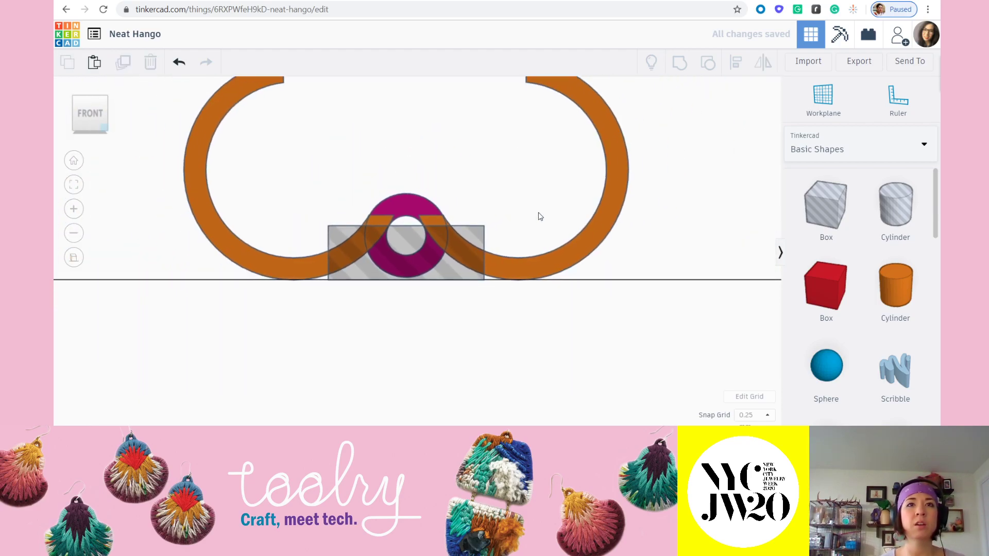
pyautogui.moveTo(523, 261); pyautogui.dragTo(488, 249, button='right')
pyautogui.click(88, 104)
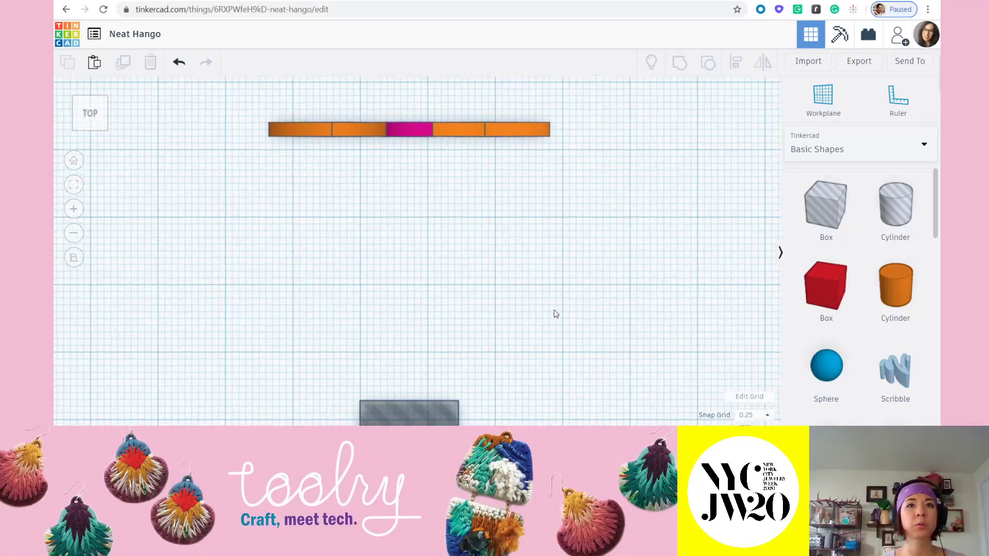
pyautogui.moveTo(508, 359); pyautogui.dragTo(558, 423)
pyautogui.click(737, 64)
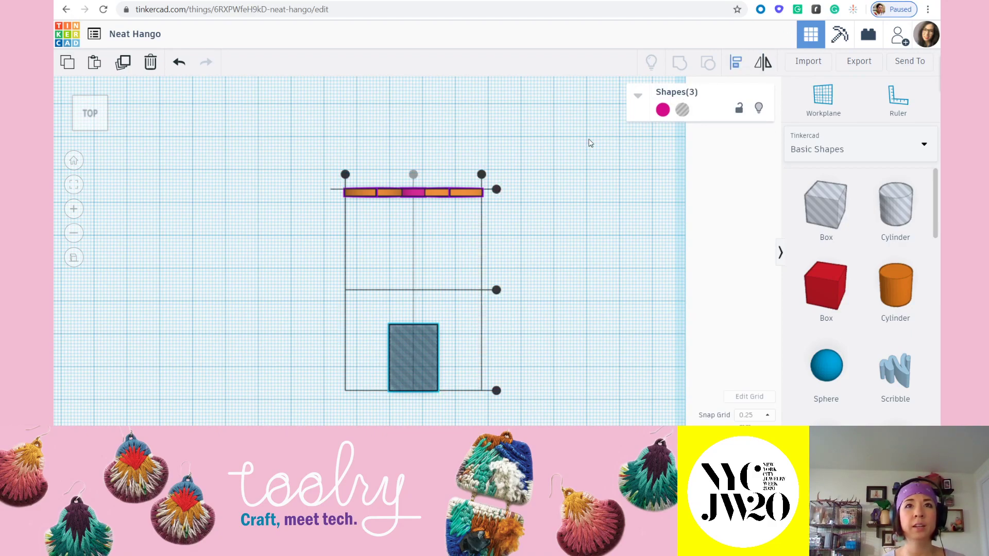
pyautogui.click(496, 190)
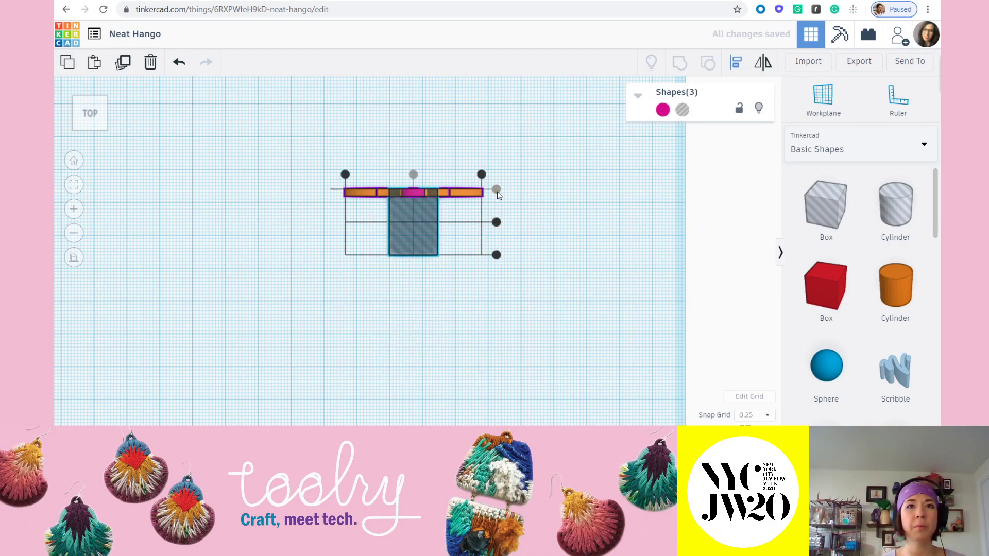
pyautogui.click(571, 268)
# - Unlock the magenta connector and group it with the hole box to cut away its lower part
pyautogui.moveTo(596, 307); pyautogui.dragTo(464, 189, button='right')
pyautogui.scroll(5, 468, 272)
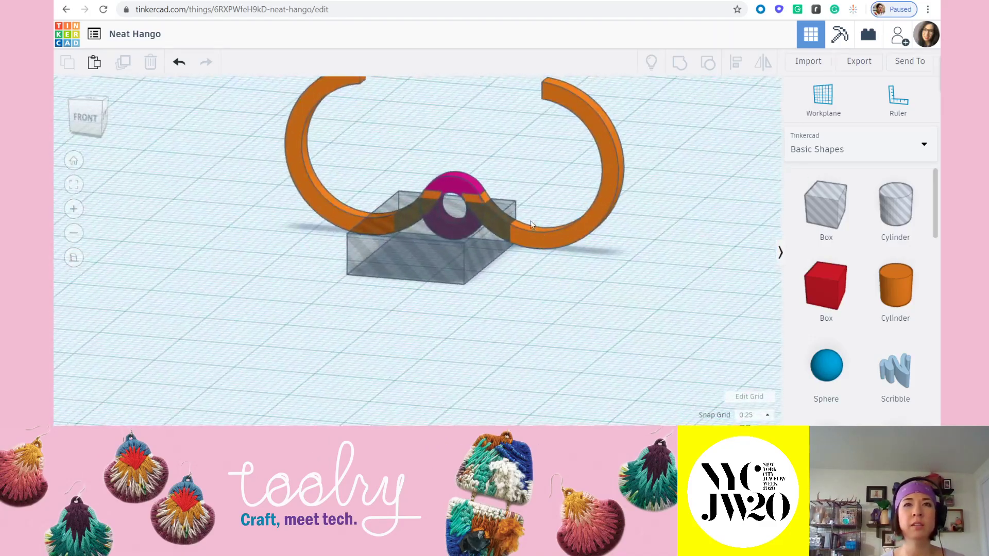
pyautogui.click(464, 187)
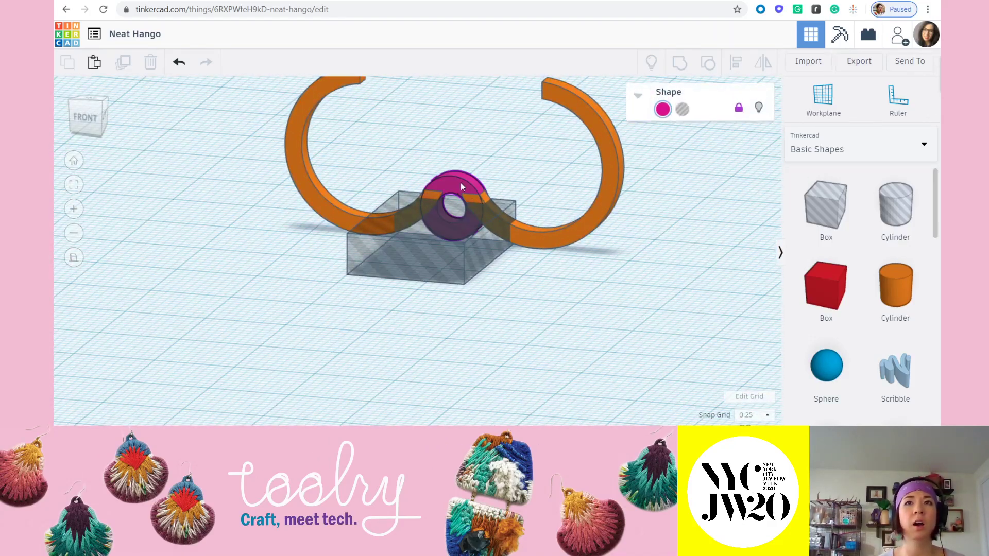
pyautogui.click(739, 108)
pyautogui.click(592, 360)
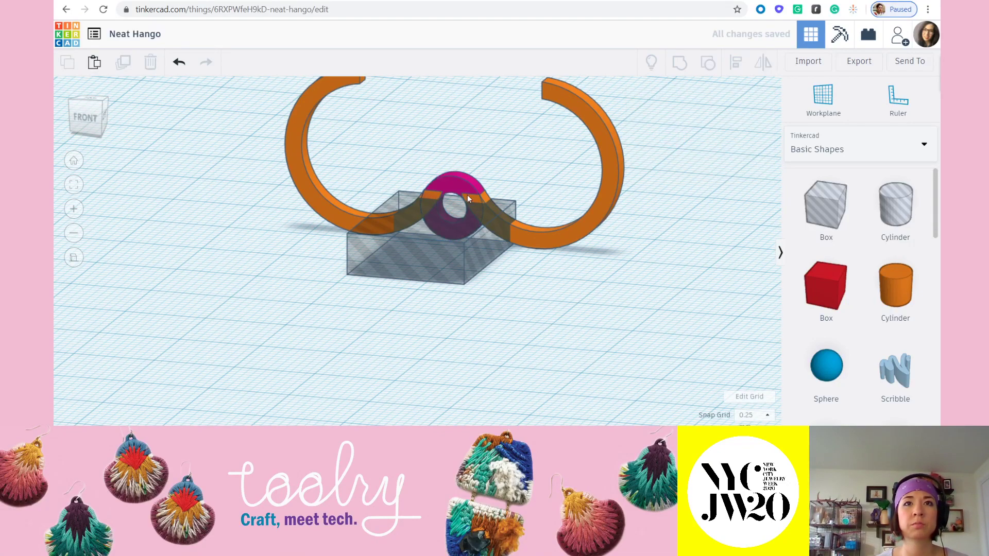
pyautogui.click(462, 174)
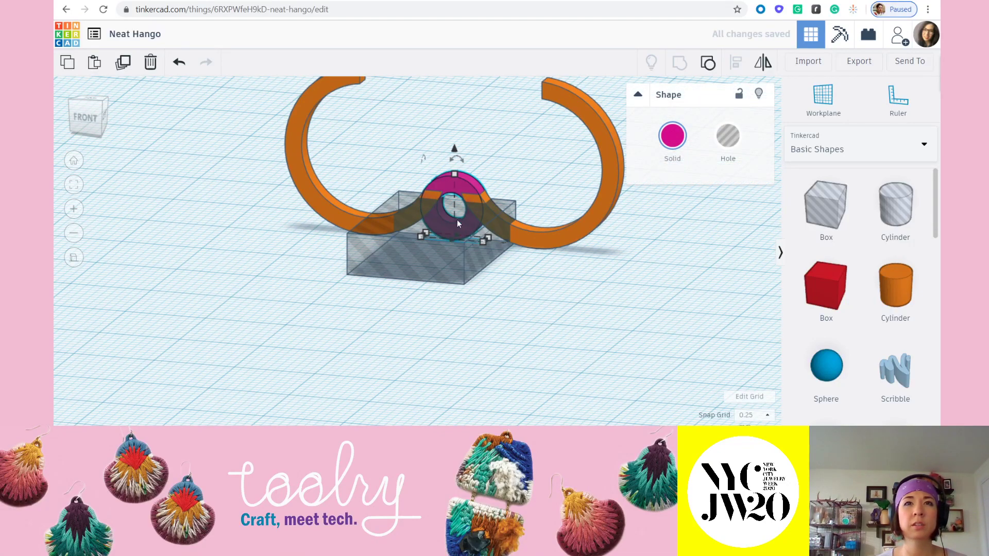
pyautogui.keyDown('shift'); pyautogui.click(453, 265); pyautogui.keyUp('shift')
pyautogui.click(651, 62)
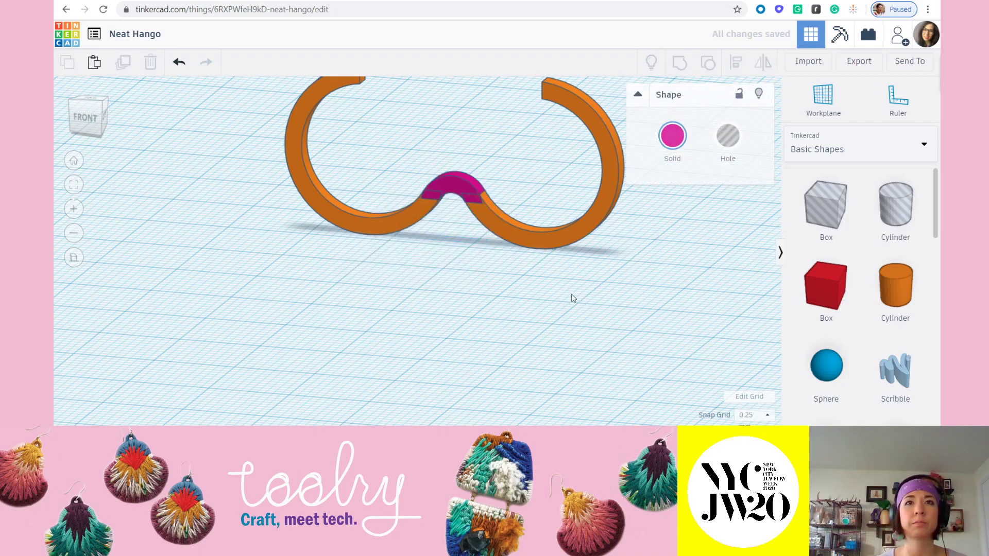
# - Examine from several angles how the trimmed magenta connector meets the two orange bands
pyautogui.click(527, 293)
pyautogui.scroll(-3, 527, 293)
pyautogui.moveTo(517, 331); pyautogui.dragTo(567, 314, button='right')
pyautogui.scroll(2, 453, 272)
pyautogui.moveTo(556, 193); pyautogui.dragTo(598, 191, button='right')
pyautogui.scroll(5, 551, 223)
pyautogui.scroll(-5, 585, 241)
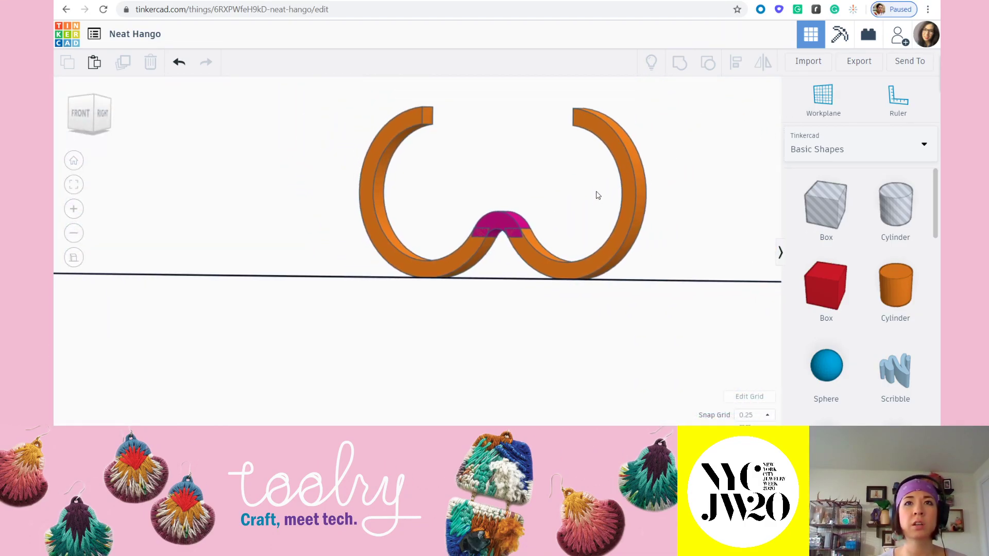
pyautogui.moveTo(509, 220); pyautogui.dragTo(529, 183, button='right')
# - Unlock the orange bands and group them with the magenta connector into one shape
pyautogui.click(525, 187)
pyautogui.click(739, 109)
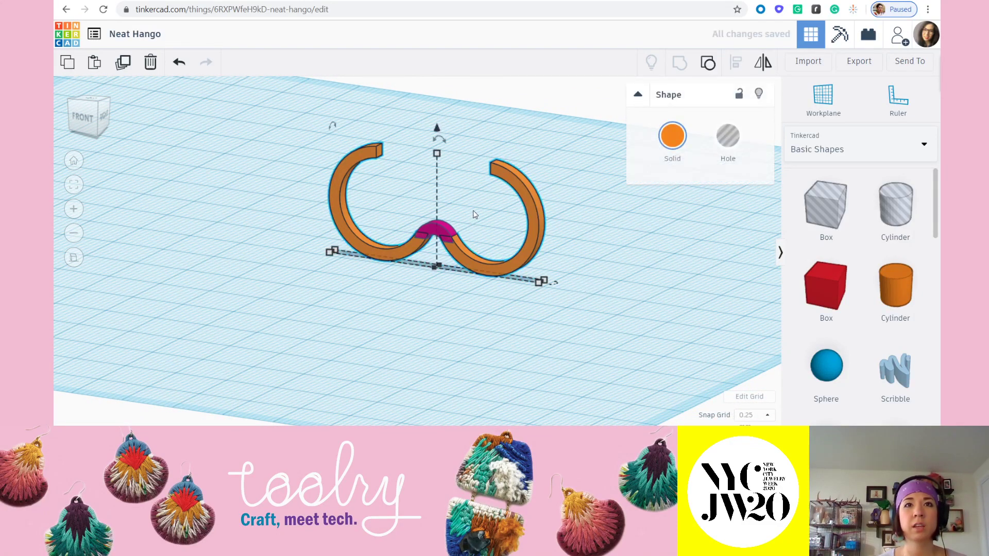
pyautogui.moveTo(265, 120); pyautogui.dragTo(702, 364)
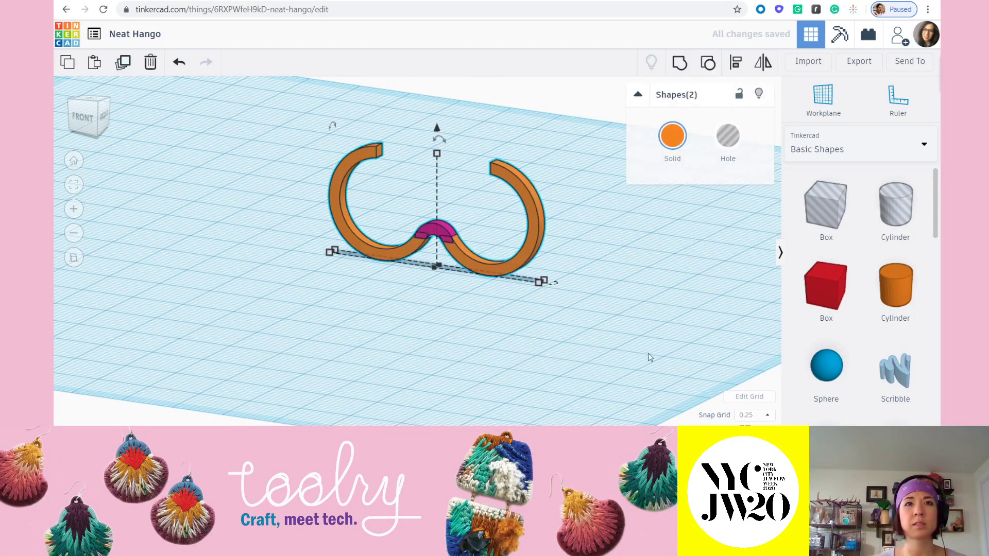
pyautogui.click(682, 67)
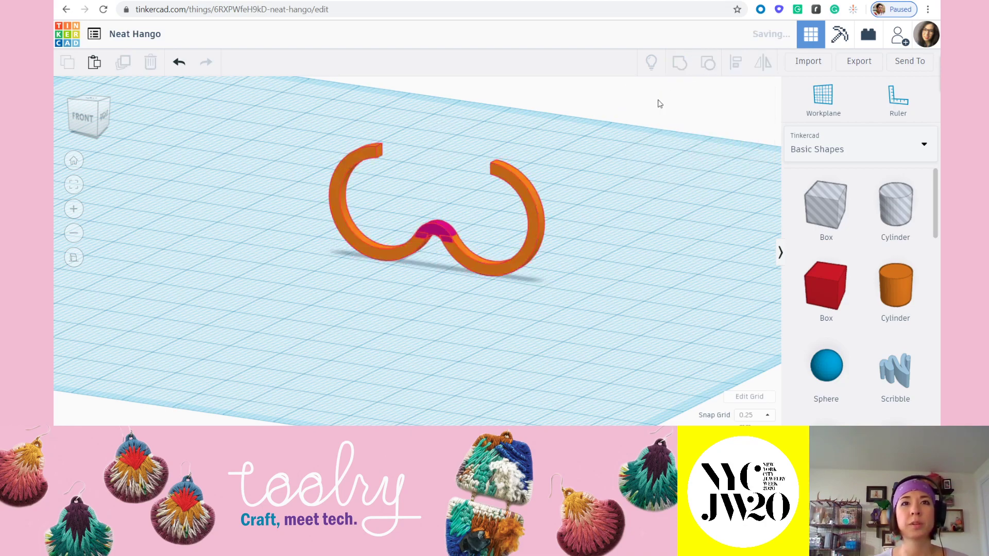
pyautogui.click(546, 317)
# - Lock the merged two-finger ring base in place
pyautogui.moveTo(389, 312); pyautogui.dragTo(496, 310, button='right')
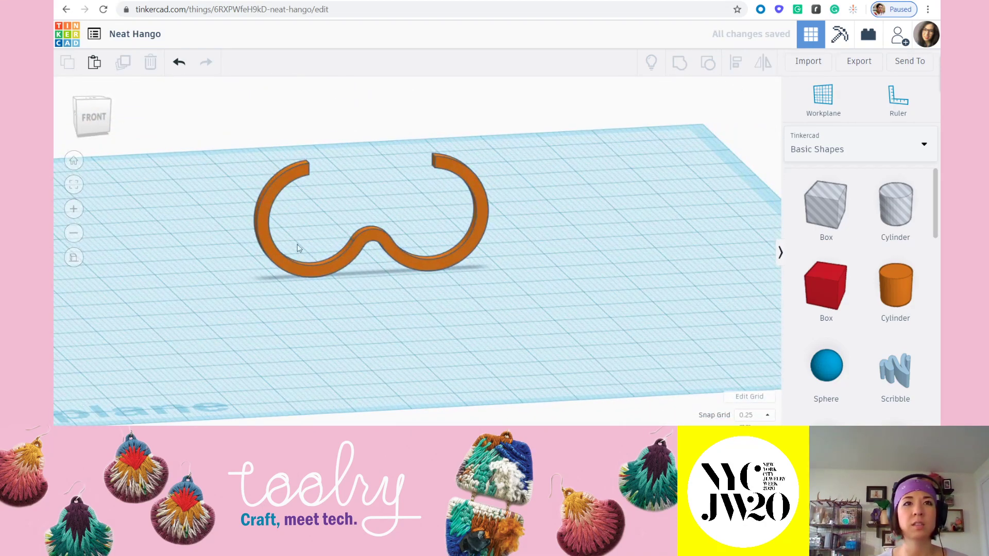
pyautogui.scroll(-2, 518, 232)
pyautogui.moveTo(520, 236); pyautogui.dragTo(474, 250, button='right')
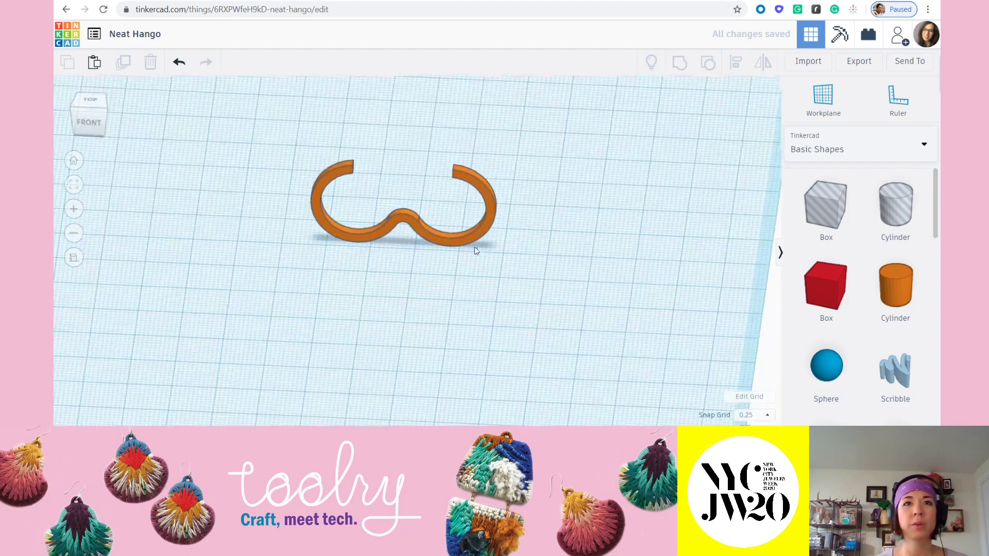
pyautogui.click(465, 238)
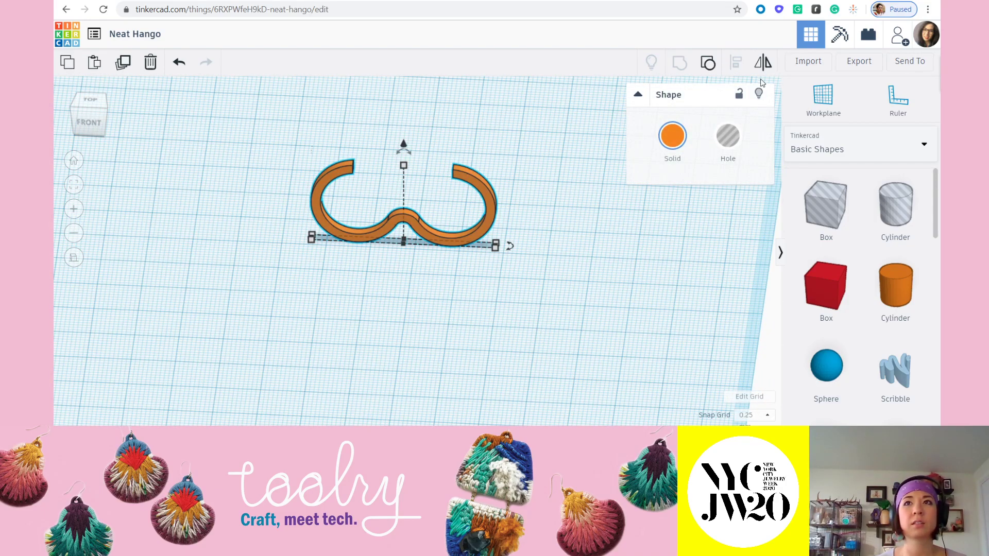
pyautogui.click(740, 95)
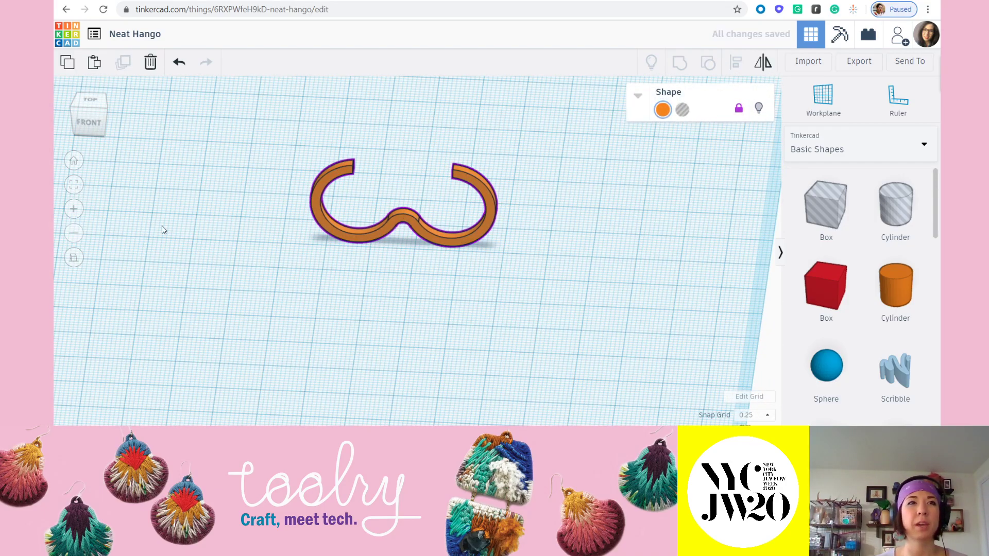
# - Add a Scribble shape in front of the ring base and handwrite the name in connected script, including the dot of the i
pyautogui.moveTo(651, 198); pyautogui.dragTo(641, 257, button='middle')
pyautogui.moveTo(545, 268); pyautogui.dragTo(515, 276, button='right')
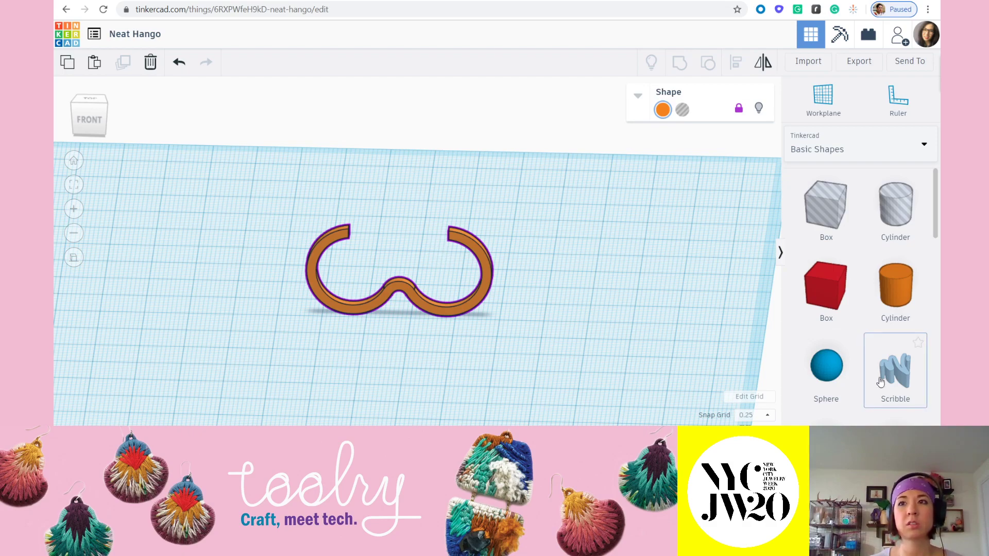
pyautogui.moveTo(902, 376)
pyautogui.mouseDown()
pyautogui.moveTo(688, 358)
pyautogui.moveTo(388, 376)
pyautogui.mouseUp()
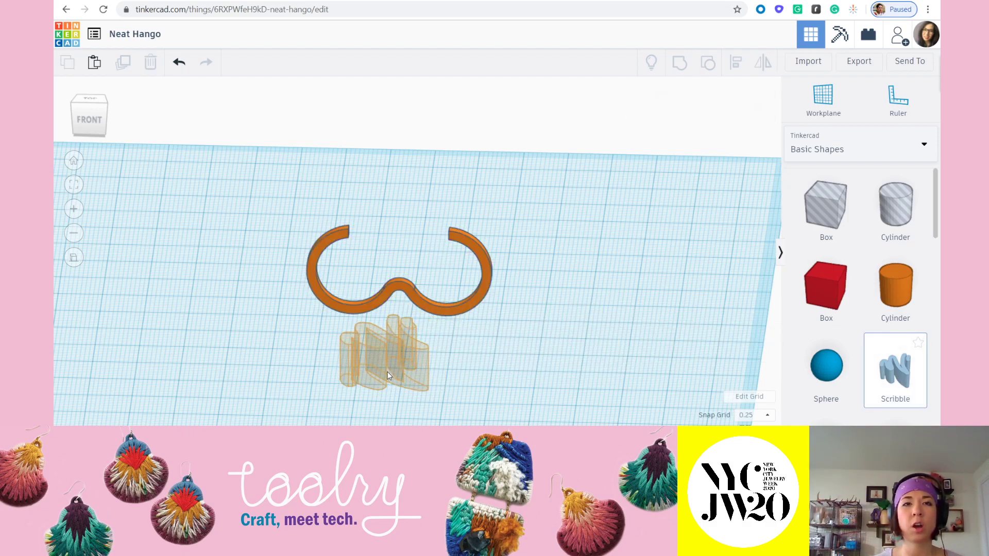
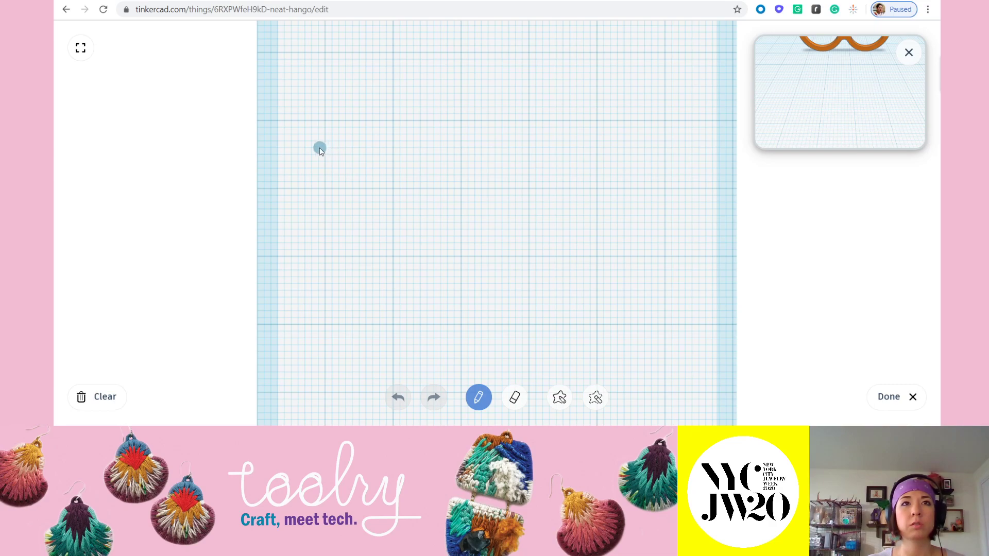
pyautogui.moveTo(313, 155)
pyautogui.mouseDown()
pyautogui.moveTo(333, 169)
pyautogui.moveTo(384, 153)
pyautogui.moveTo(369, 138)
pyautogui.moveTo(327, 230)
pyautogui.moveTo(303, 220)
pyautogui.moveTo(377, 234)
pyautogui.moveTo(401, 199)
pyautogui.moveTo(394, 245)
pyautogui.moveTo(440, 206)
pyautogui.moveTo(464, 227)
pyautogui.moveTo(461, 250)
pyautogui.moveTo(416, 316)
pyautogui.moveTo(518, 212)
pyautogui.moveTo(542, 222)
pyautogui.moveTo(518, 311)
pyautogui.mouseUp()
pyautogui.moveTo(533, 260); pyautogui.dragTo(589, 190)
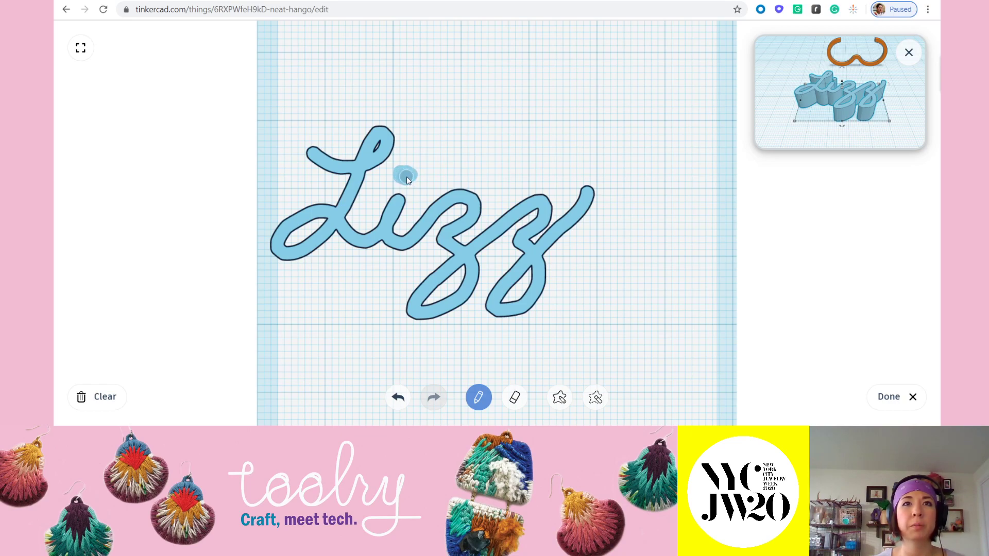
pyautogui.moveTo(411, 180); pyautogui.dragTo(410, 178)
pyautogui.click(890, 405)
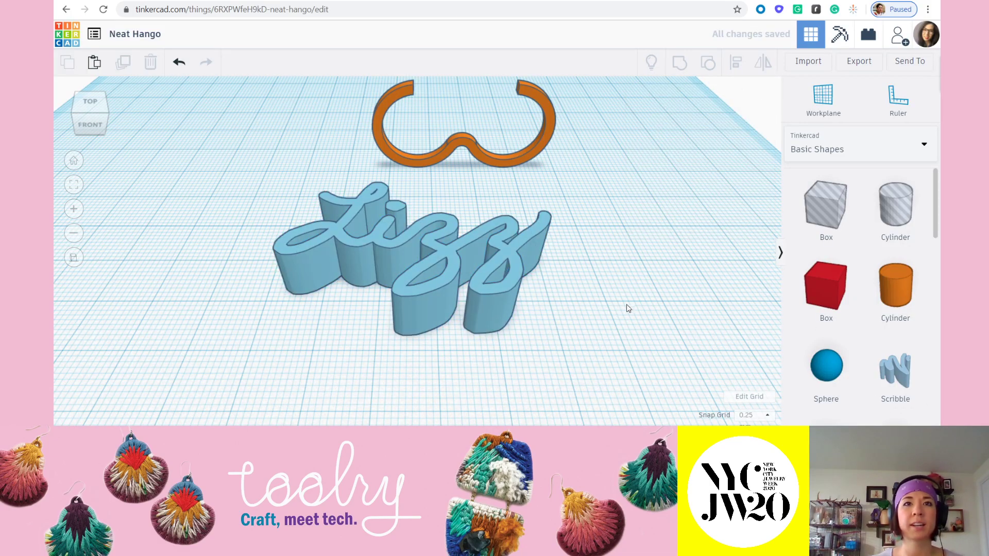
# - Switch to an orthographic top view and move the script name back over the ring base
pyautogui.moveTo(627, 308); pyautogui.dragTo(552, 307, button='right')
pyautogui.moveTo(502, 268); pyautogui.dragTo(498, 248)
pyautogui.click(592, 279)
pyautogui.moveTo(673, 338); pyautogui.dragTo(170, 129, button='right')
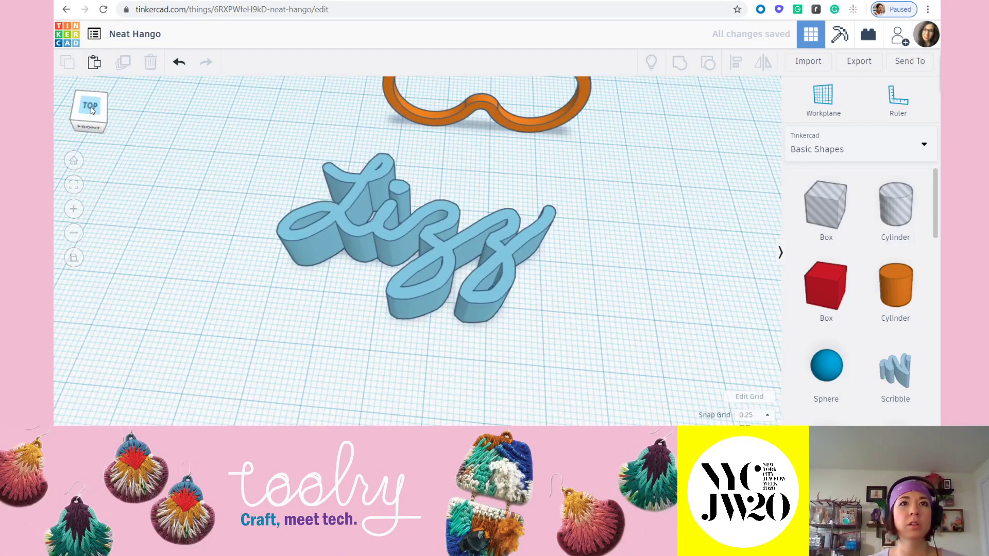
pyautogui.click(84, 107)
pyautogui.scroll(-3, 464, 180)
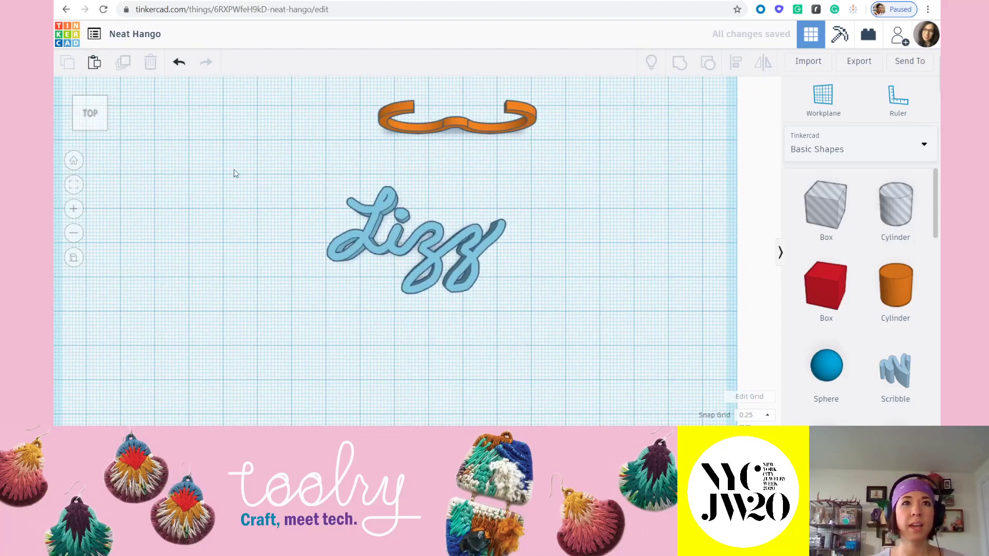
pyautogui.click(74, 258)
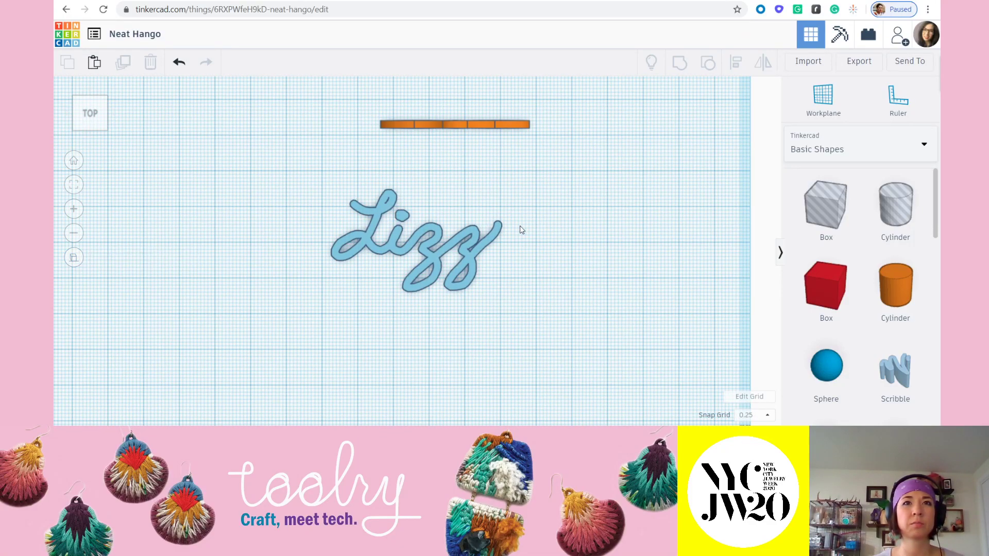
pyautogui.moveTo(448, 232); pyautogui.dragTo(416, 302, button='middle')
pyautogui.moveTo(422, 319)
pyautogui.mouseDown()
pyautogui.moveTo(466, 228)
pyautogui.moveTo(460, 197)
pyautogui.mouseUp()
pyautogui.scroll(1, 460, 197)
pyautogui.scroll(1, 470, 175)
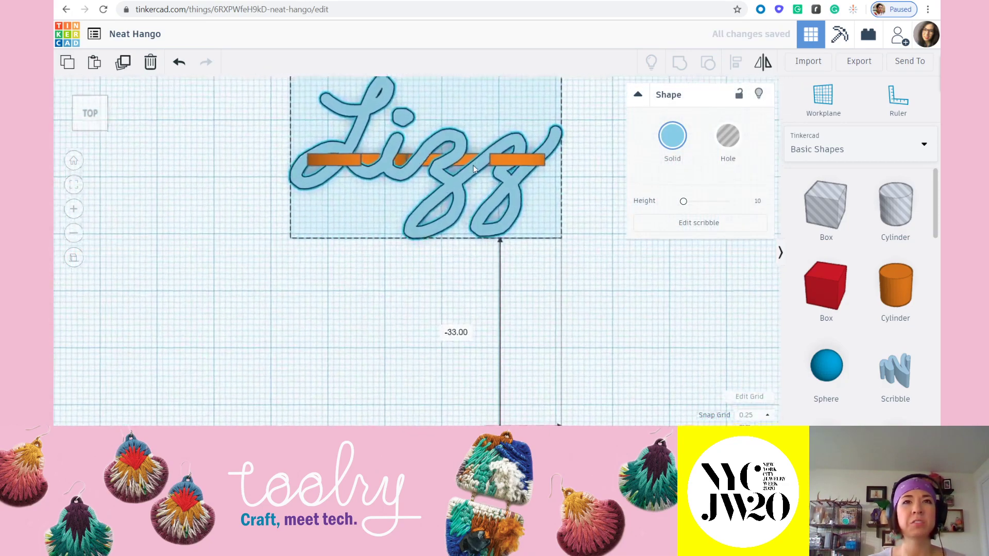
pyautogui.moveTo(474, 163); pyautogui.dragTo(416, 305, button='middle')
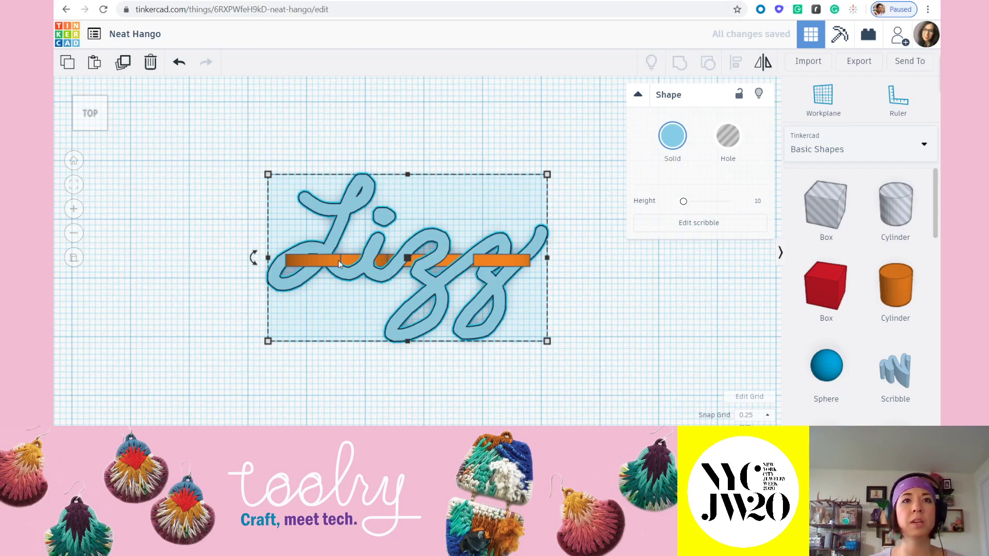
# - Scale the script name to 44.00 by 26.26 mm and shift it sideways to centre it across the ring base
pyautogui.moveTo(269, 176)
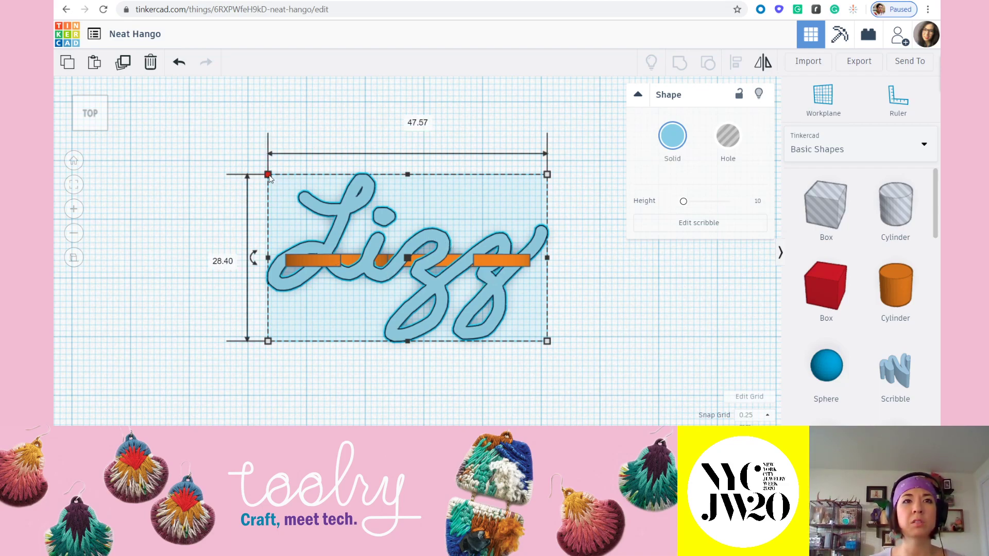
pyautogui.moveTo(268, 176)
pyautogui.mouseDown()
pyautogui.moveTo(285, 181)
pyautogui.moveTo(290, 200)
pyautogui.mouseUp()
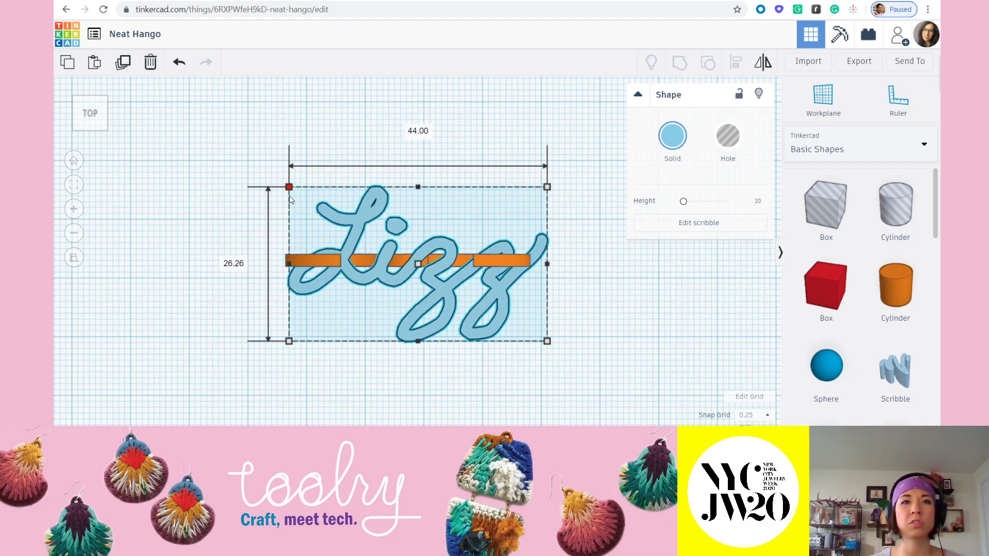
pyautogui.press('Left')
pyautogui.press('Left')
pyautogui.press('Left')
pyautogui.press('Left')
pyautogui.press('Left')
pyautogui.click(226, 129)
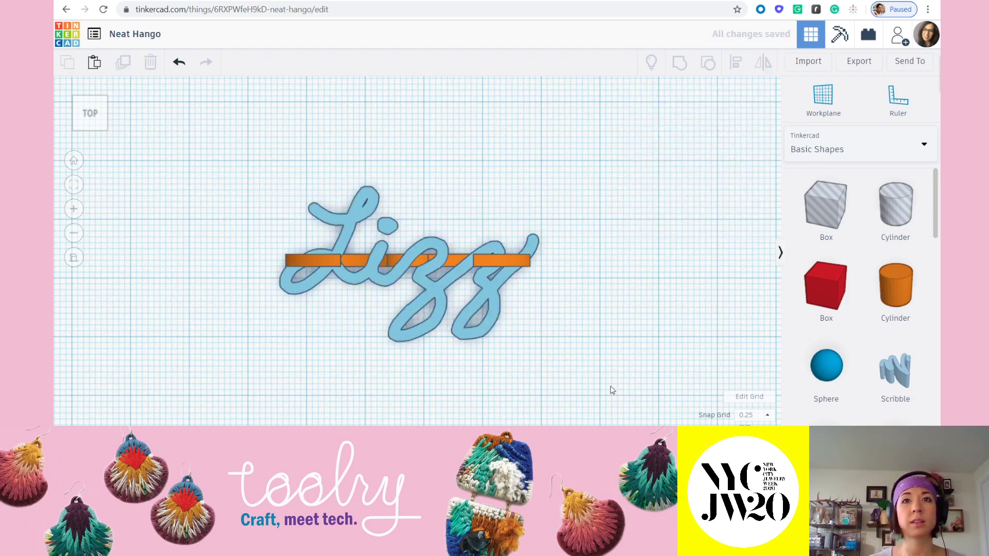
# - Nudge the script name slightly backward over the ring base
pyautogui.moveTo(231, 144); pyautogui.dragTo(626, 394)
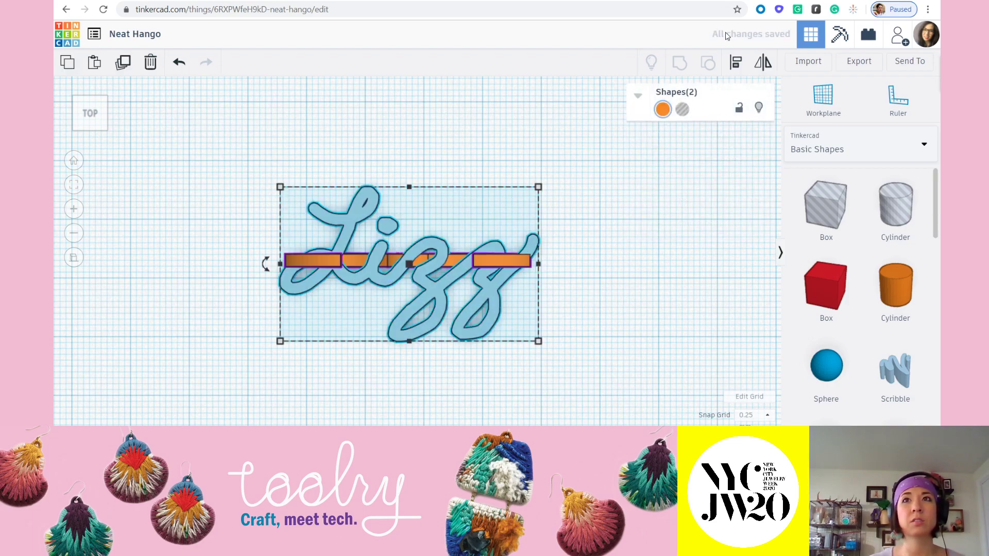
pyautogui.click(627, 331)
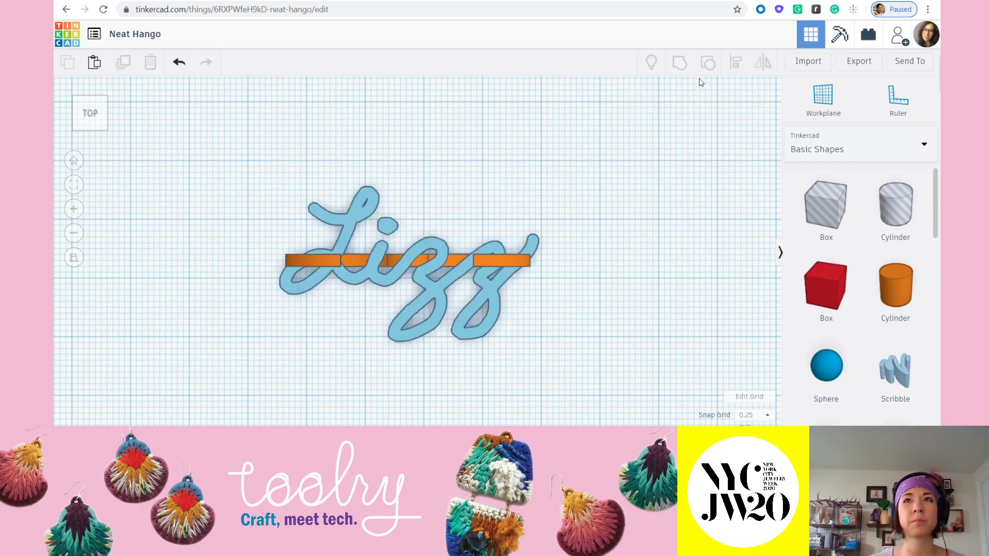
pyautogui.click(384, 223)
pyautogui.press('Up')
pyautogui.press('Up')
pyautogui.press('Up')
pyautogui.press('Up')
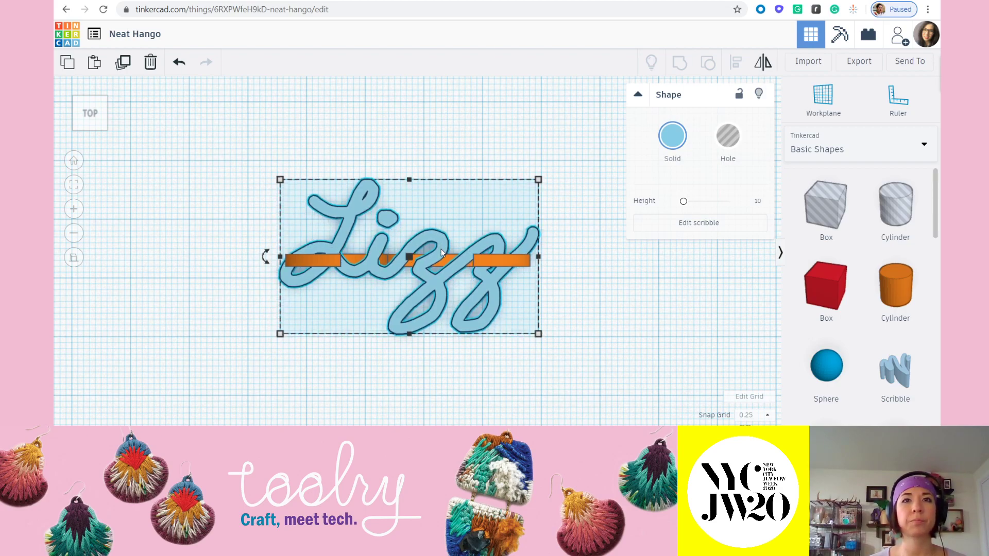
pyautogui.click(638, 338)
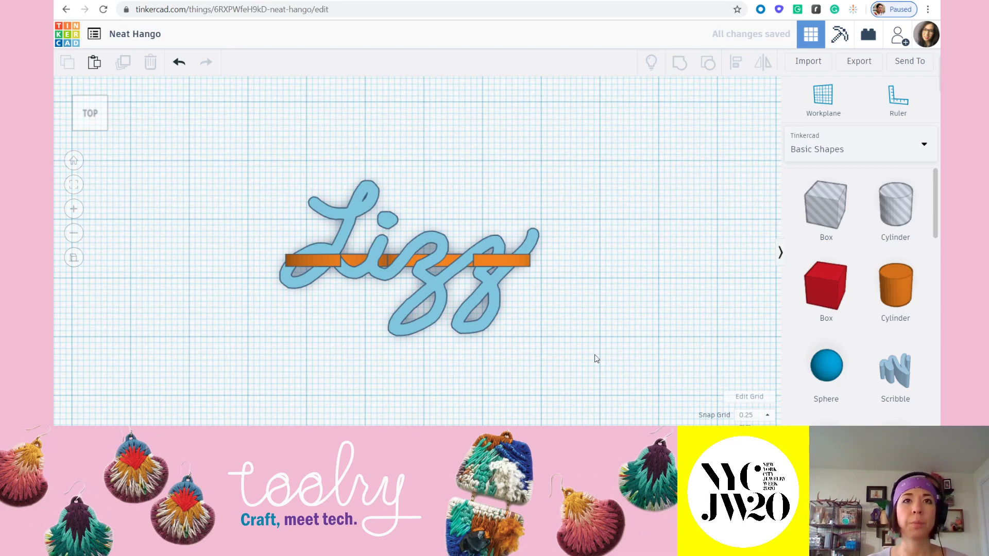
# - Raise the script name off the workplane to the open top of the ring base and view it squarely from the front
pyautogui.moveTo(590, 357); pyautogui.dragTo(600, 236, button='right')
pyautogui.click(482, 234)
pyautogui.moveTo(482, 234)
pyautogui.mouseDown(button='right')
pyautogui.moveTo(541, 305)
pyautogui.moveTo(524, 307)
pyautogui.mouseUp(button='right')
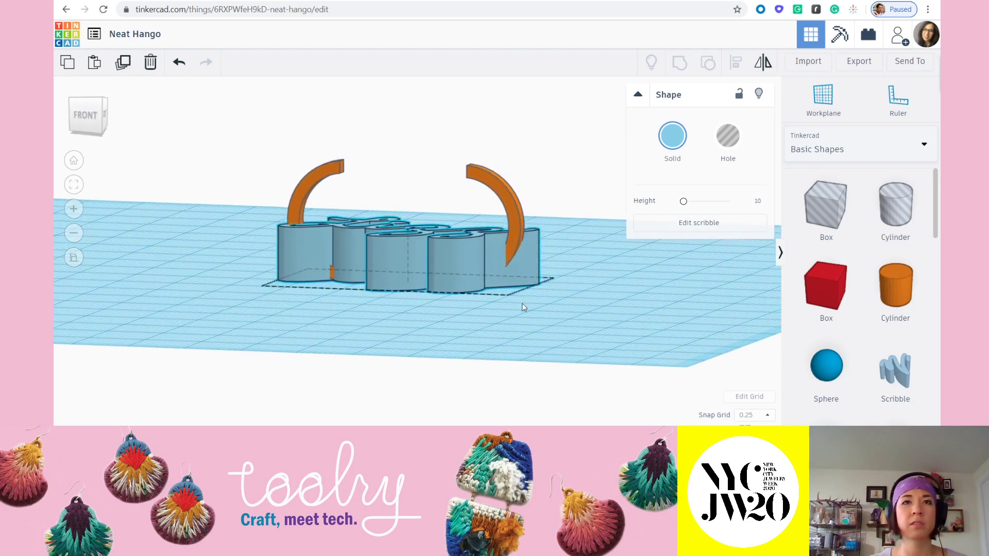
pyautogui.moveTo(409, 315); pyautogui.dragTo(412, 199)
pyautogui.click(417, 328)
pyautogui.moveTo(459, 329); pyautogui.dragTo(491, 308, button='right')
pyautogui.scroll(3, 402, 187)
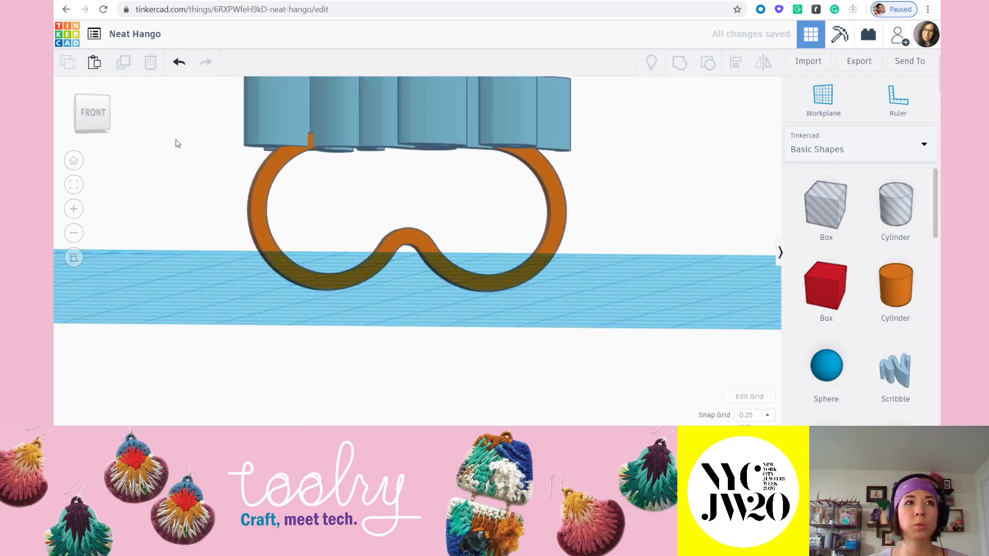
pyautogui.click(99, 118)
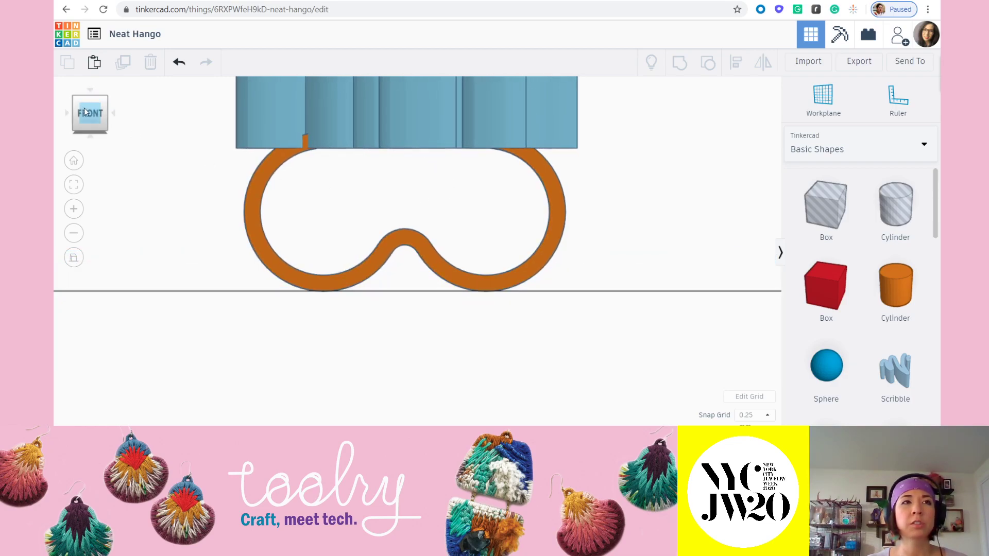
pyautogui.moveTo(499, 214); pyautogui.dragTo(489, 267, button='middle')
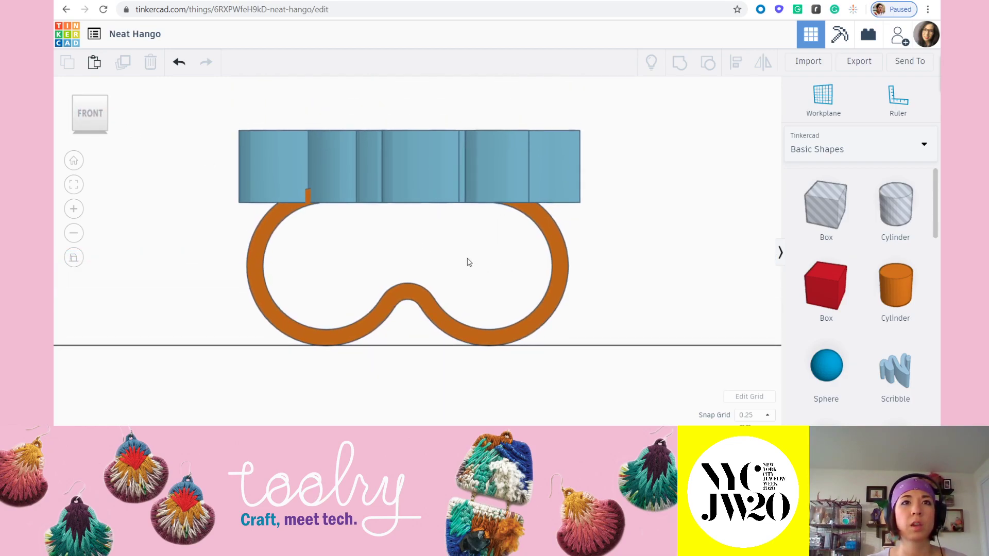
# - Fine-tune the script name's elevation so that its underside overlaps the cut ends of both bands
pyautogui.click(388, 158)
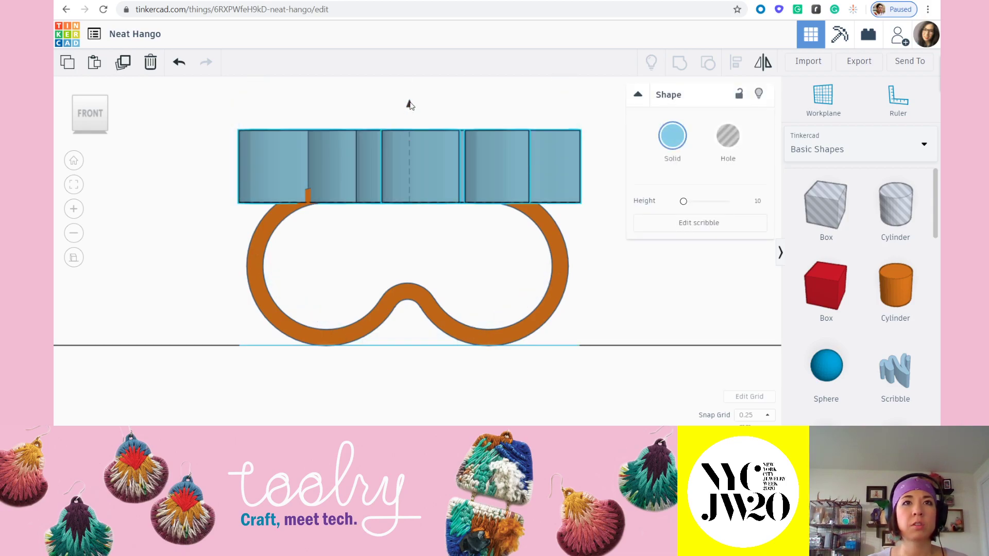
pyautogui.moveTo(409, 106); pyautogui.dragTo(410, 89)
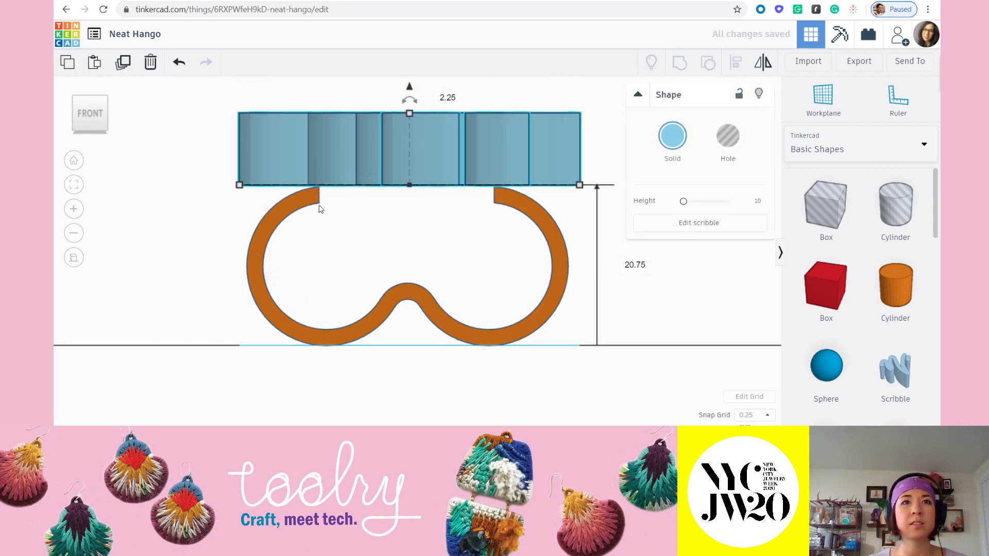
pyautogui.scroll(3, 320, 209)
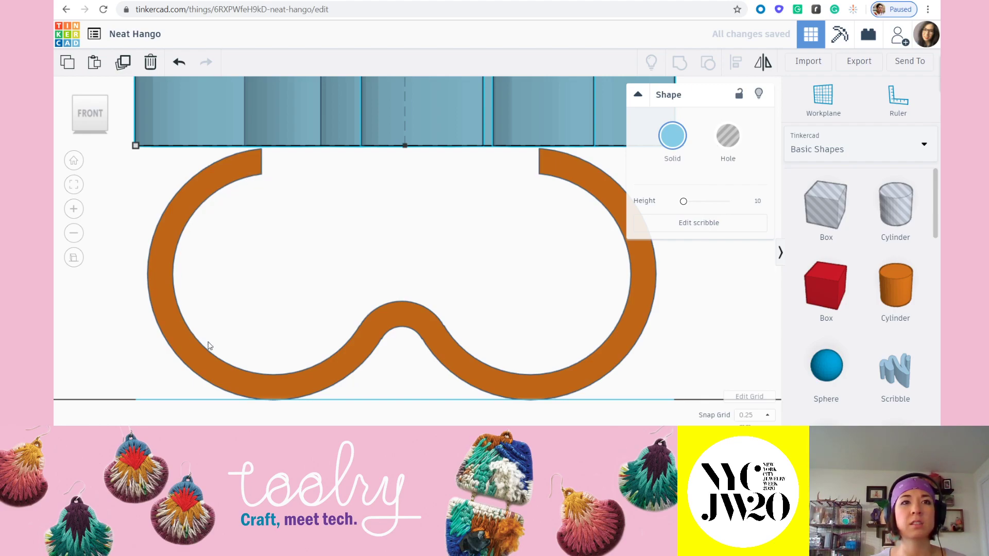
pyautogui.scroll(-2, 307, 179)
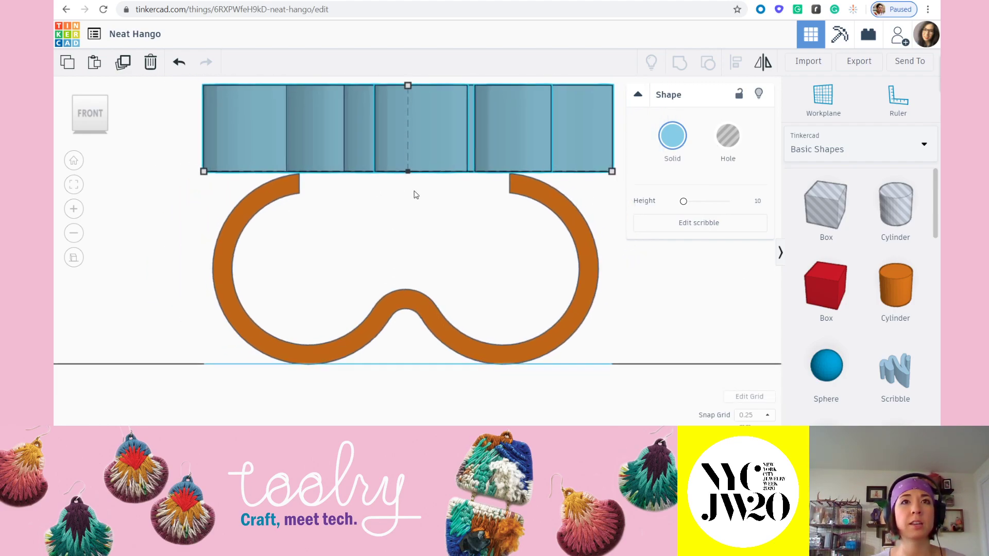
pyautogui.moveTo(404, 115)
pyautogui.mouseDown()
pyautogui.moveTo(411, 143)
pyautogui.moveTo(404, 121)
pyautogui.mouseUp()
pyautogui.scroll(2, 407, 255)
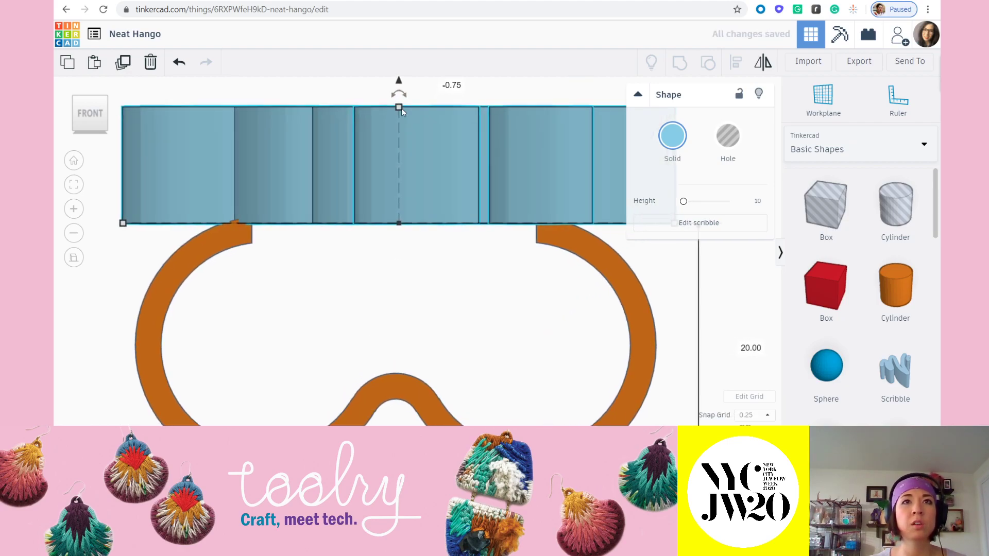
pyautogui.moveTo(399, 81); pyautogui.dragTo(405, 99)
pyautogui.scroll(3, 249, 243)
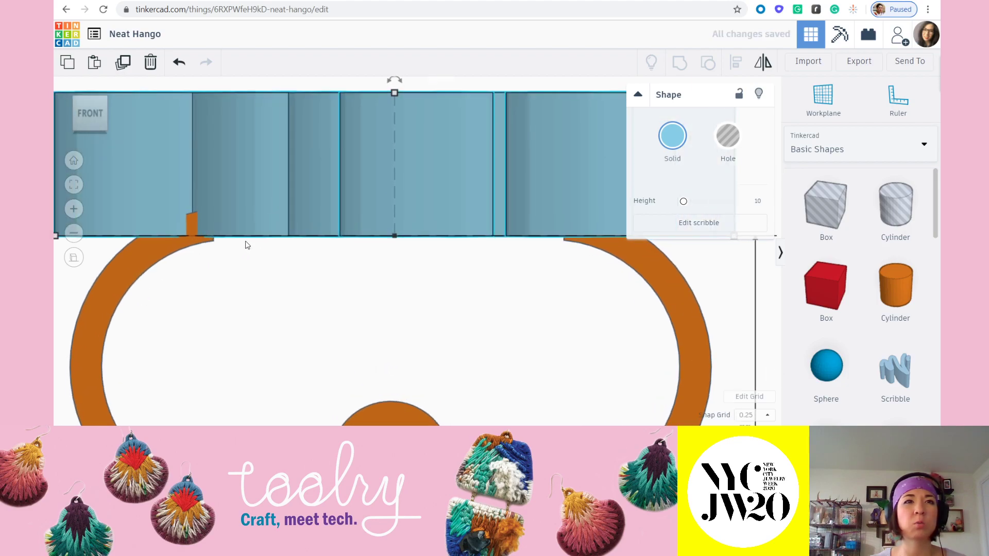
pyautogui.click(339, 323)
pyautogui.scroll(-4, 415, 289)
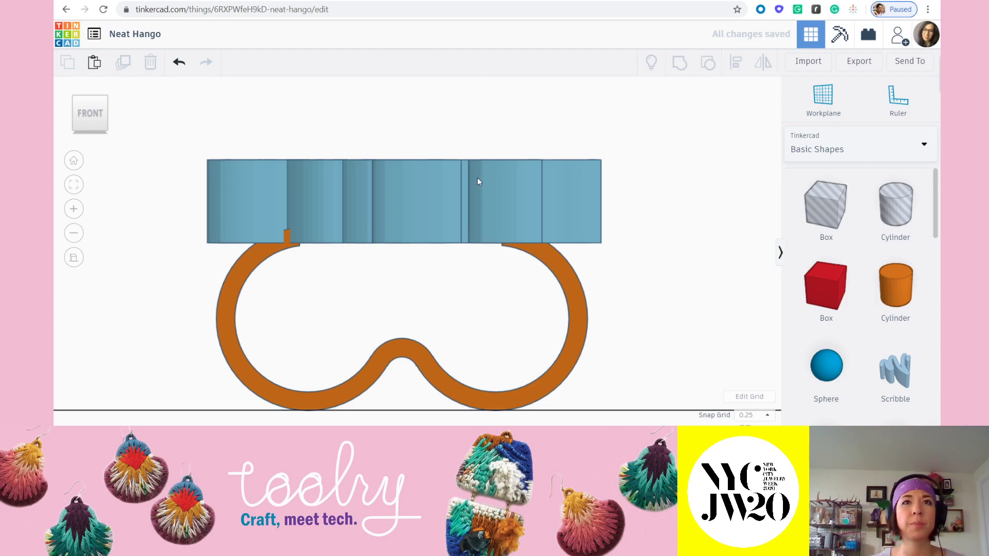
# - Reduce the script name's thickness to 3 mm
pyautogui.click(477, 178)
pyautogui.moveTo(402, 164); pyautogui.dragTo(397, 202)
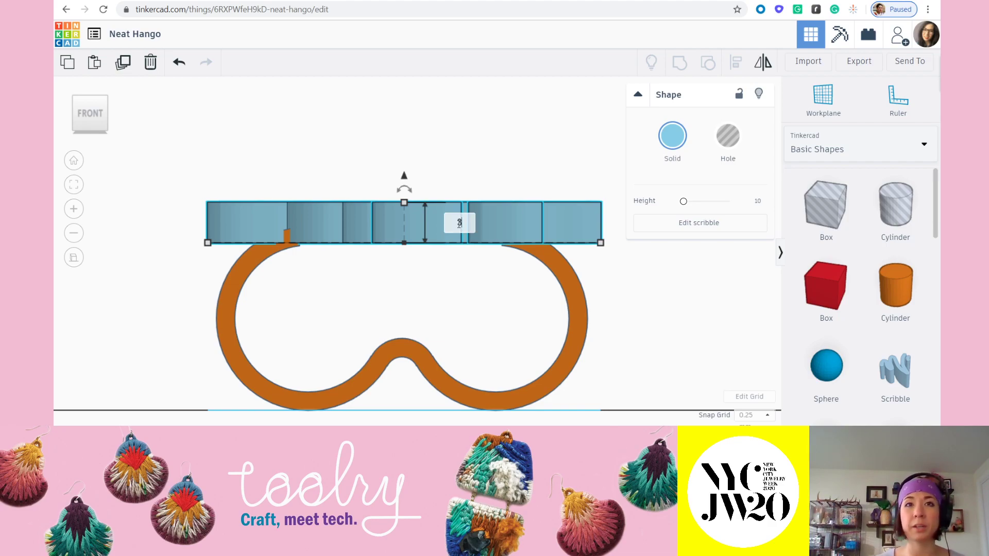
pyautogui.press('Return')
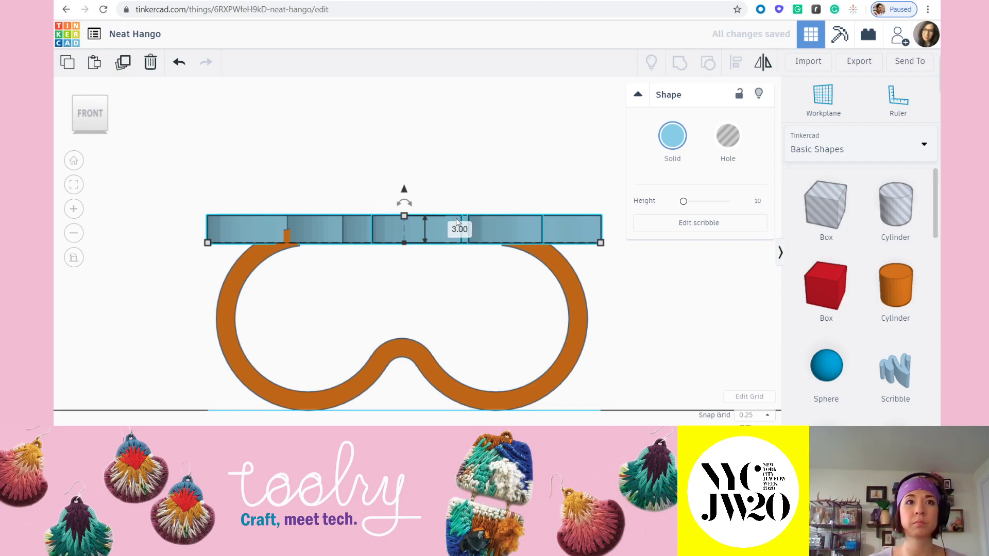
pyautogui.click(522, 165)
# - Reopen the scribble for editing and thicken the outer side of the L's lower loop with an extra pencil stroke
pyautogui.moveTo(550, 269); pyautogui.dragTo(483, 331, button='right')
pyautogui.moveTo(359, 293); pyautogui.dragTo(481, 260, button='right')
pyautogui.moveTo(462, 313)
pyautogui.mouseDown(button='right')
pyautogui.moveTo(469, 325)
pyautogui.moveTo(424, 242)
pyautogui.moveTo(450, 243)
pyautogui.moveTo(440, 233)
pyautogui.mouseUp(button='right')
pyautogui.click(440, 233)
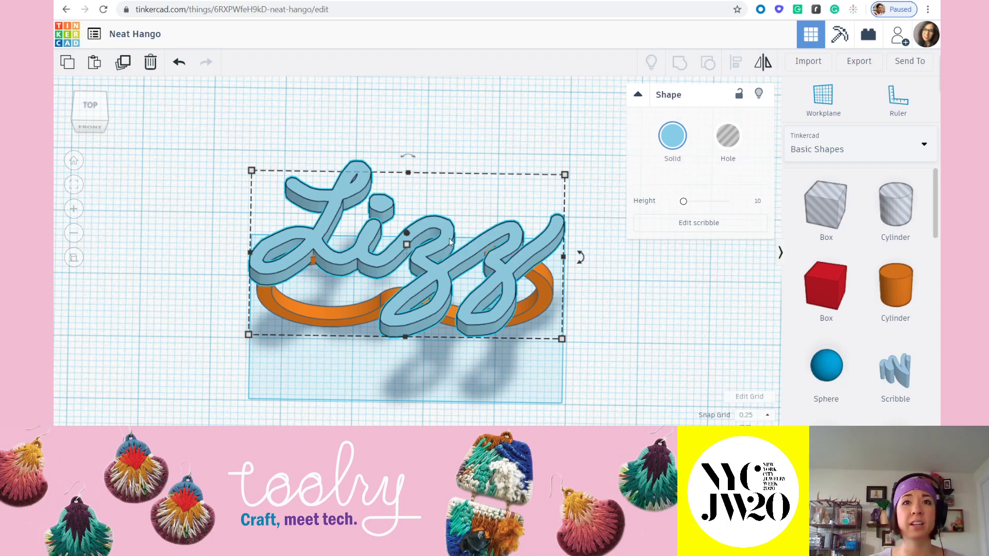
pyautogui.click(435, 186)
pyautogui.click(423, 227)
pyautogui.click(676, 225)
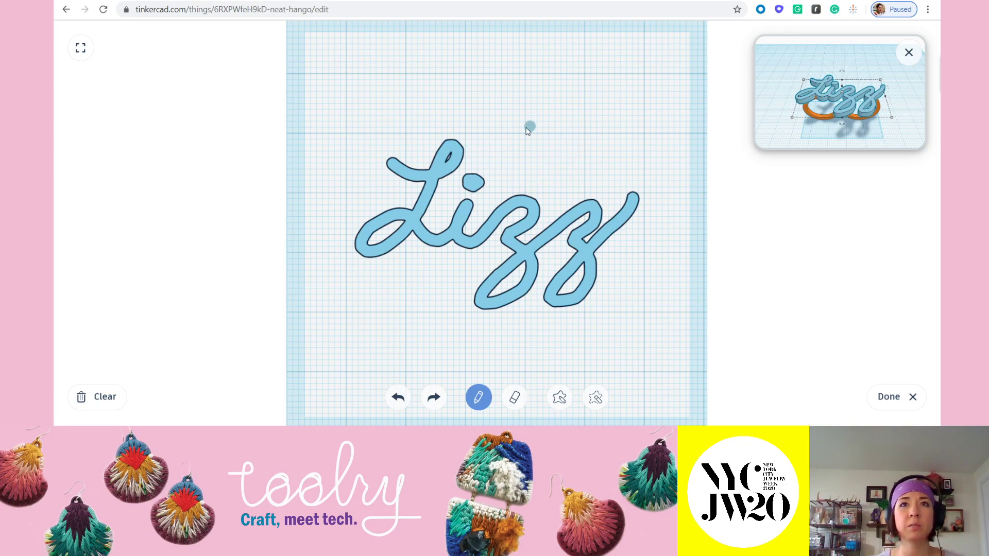
pyautogui.scroll(2, 388, 227)
pyautogui.scroll(3, 387, 226)
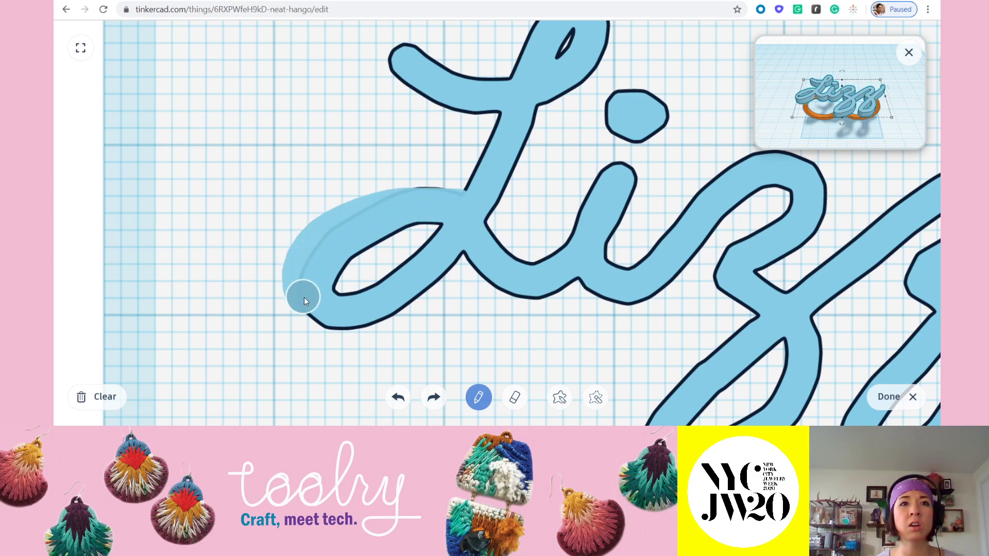
pyautogui.moveTo(350, 314); pyautogui.dragTo(355, 315)
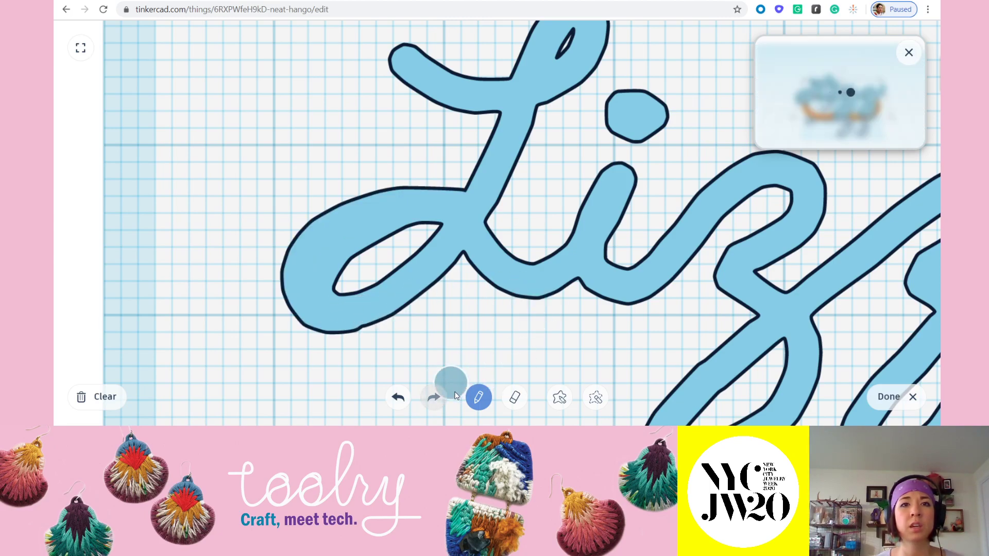
# - Trim the outer edge of the i's dot with the scribble eraser to make it narrower
pyautogui.click(515, 399)
pyautogui.scroll(3, 530, 326)
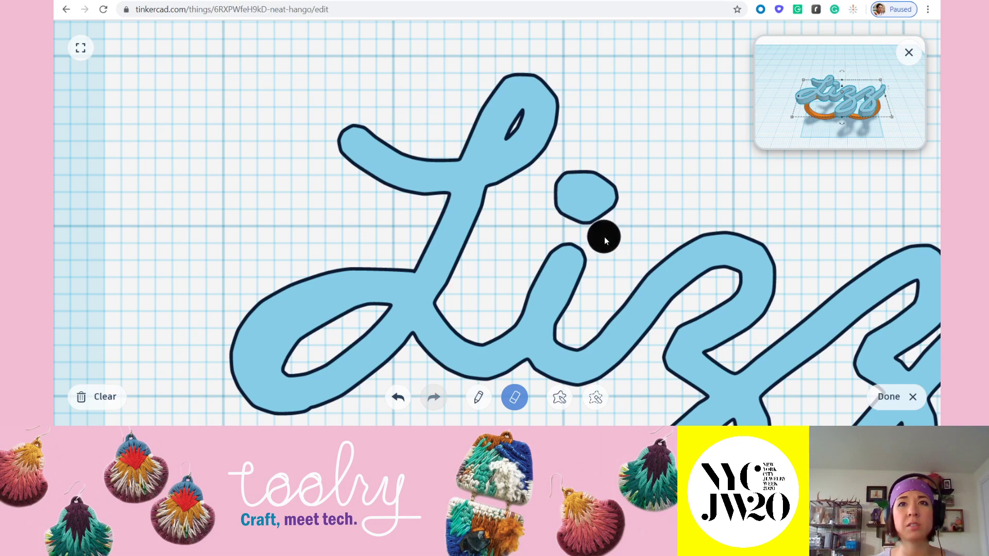
pyautogui.moveTo(620, 207); pyautogui.dragTo(620, 194)
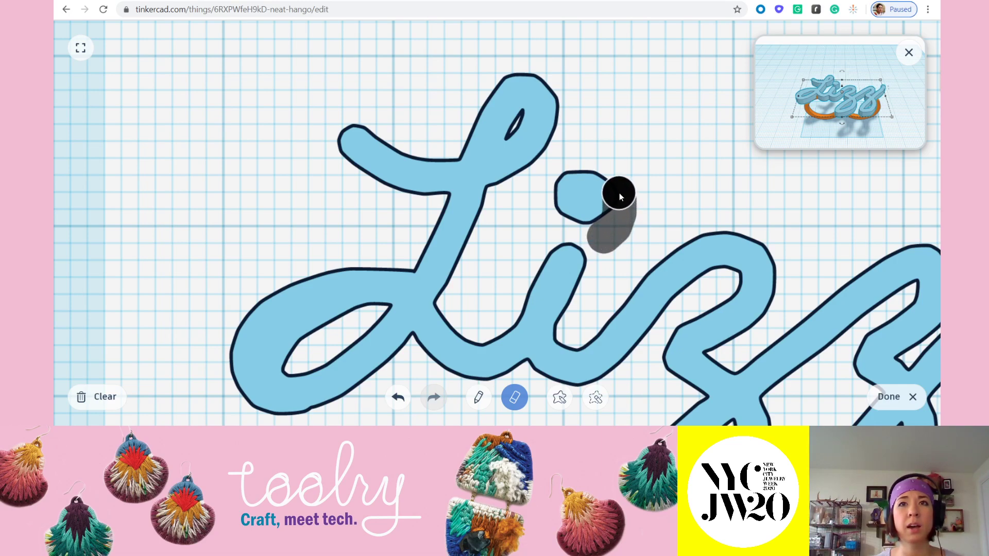
pyautogui.moveTo(589, 157); pyautogui.dragTo(585, 157)
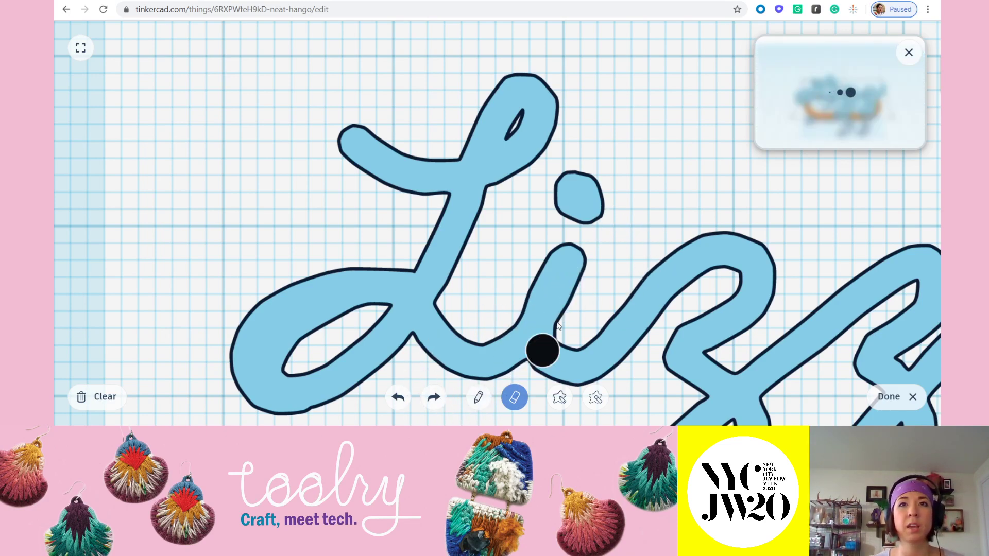
# - Erase the tip of the last letter's tail to shorten it and finish the scribble edit
pyautogui.scroll(-5, 561, 334)
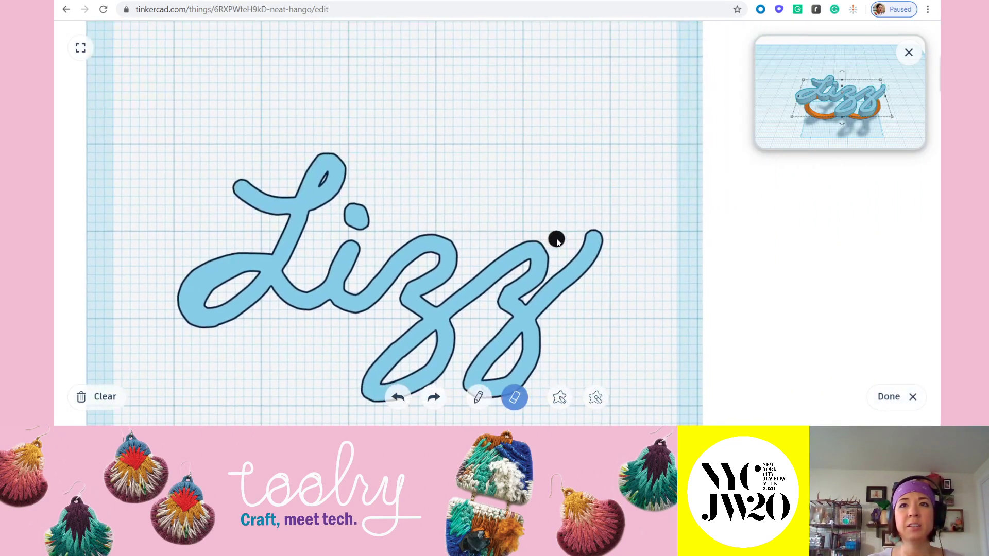
pyautogui.scroll(1, 557, 240)
pyautogui.moveTo(581, 238)
pyautogui.mouseDown()
pyautogui.moveTo(570, 249)
pyautogui.moveTo(591, 238)
pyautogui.moveTo(607, 254)
pyautogui.moveTo(582, 300)
pyautogui.mouseUp()
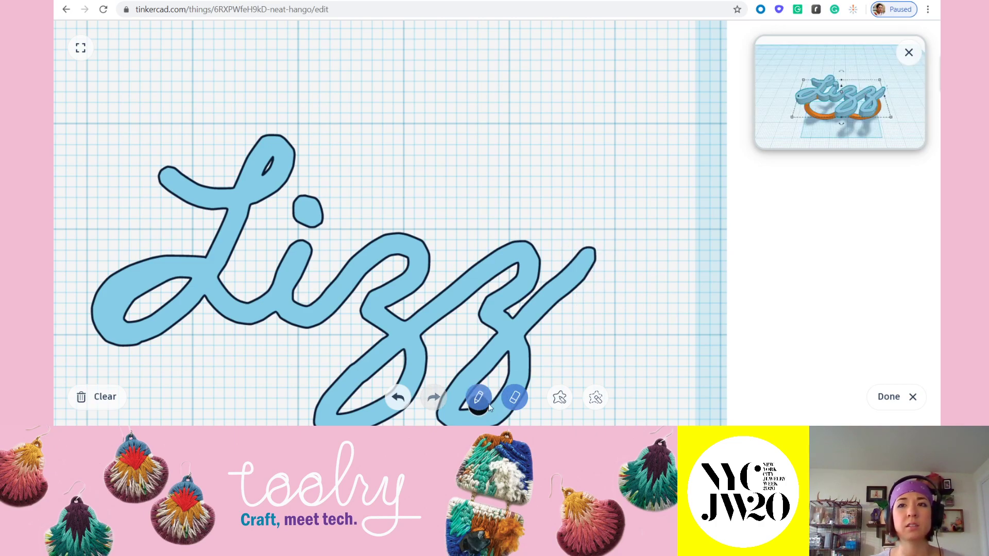
pyautogui.click(896, 398)
pyautogui.click(541, 195)
# - Examine from above and from the side how the edited name sits across the ring base and where letters are unsupported
pyautogui.moveTo(541, 194)
pyautogui.mouseDown(button='right')
pyautogui.moveTo(565, 271)
pyautogui.moveTo(548, 219)
pyautogui.moveTo(463, 230)
pyautogui.moveTo(352, 216)
pyautogui.mouseUp(button='right')
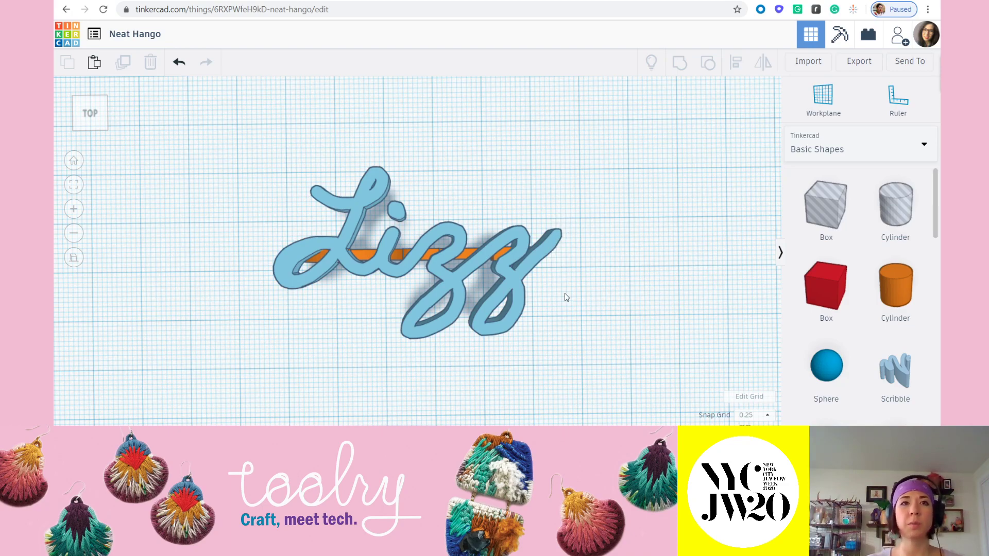
pyautogui.scroll(-2, 566, 298)
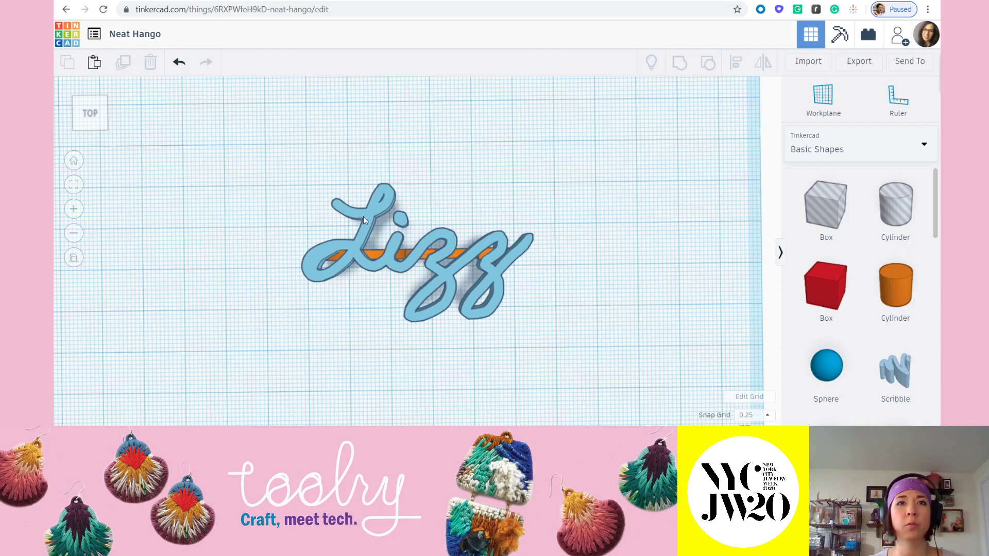
pyautogui.scroll(2, 431, 274)
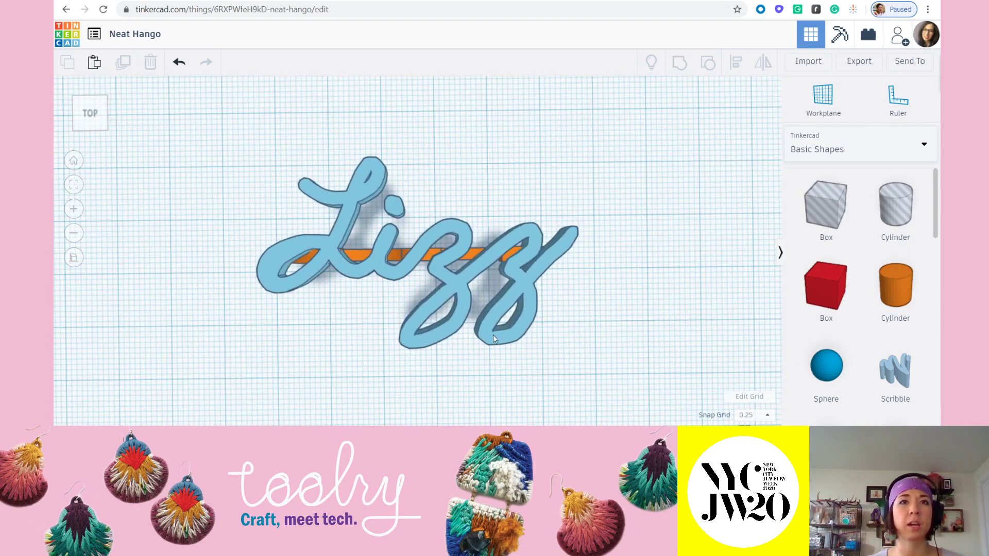
pyautogui.moveTo(425, 241); pyautogui.dragTo(429, 260, button='middle')
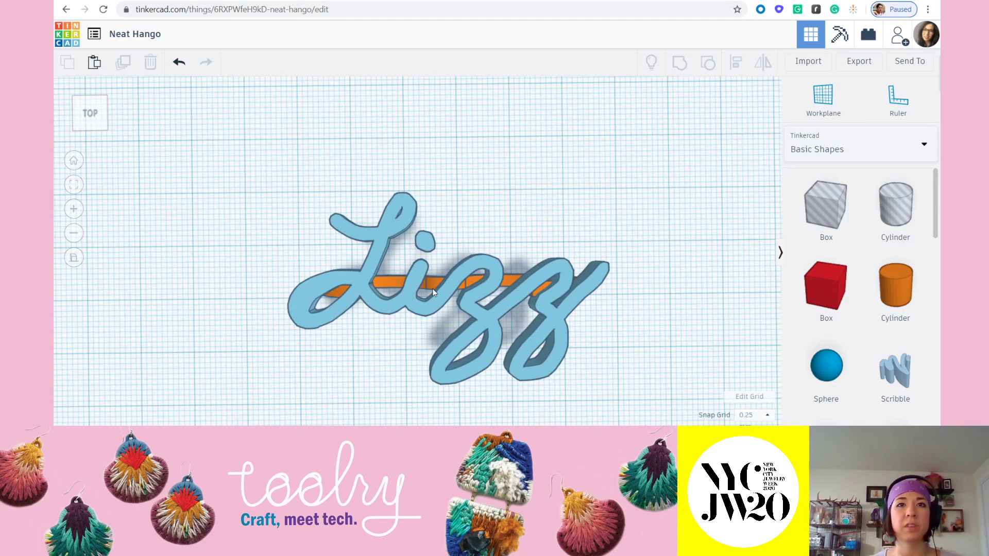
pyautogui.scroll(-2, 430, 289)
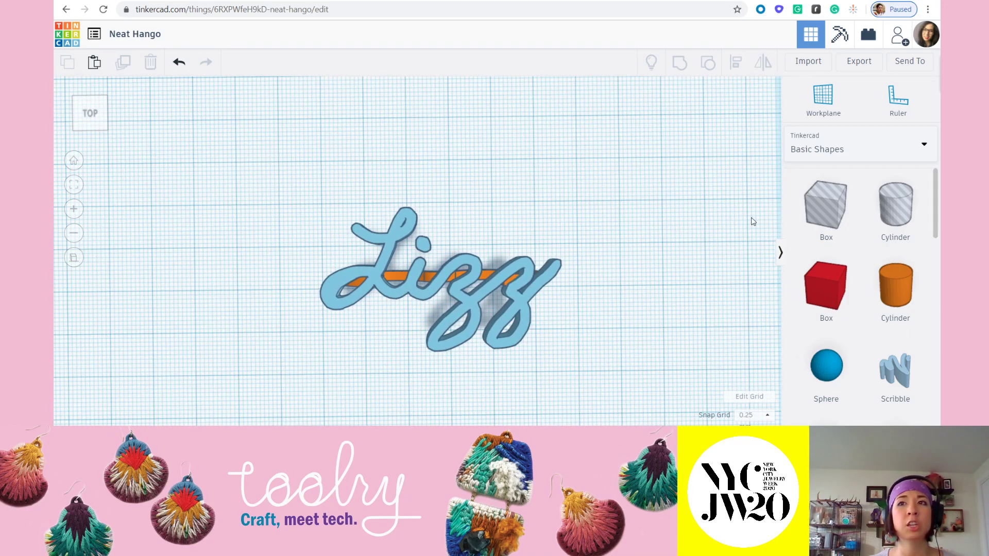
pyautogui.scroll(4, 415, 252)
pyautogui.moveTo(484, 293); pyautogui.dragTo(448, 262, button='right')
pyautogui.moveTo(693, 299)
pyautogui.mouseDown(button='right')
pyautogui.moveTo(447, 267)
pyautogui.moveTo(496, 305)
pyautogui.moveTo(517, 342)
pyautogui.moveTo(490, 320)
pyautogui.moveTo(566, 268)
pyautogui.mouseUp(button='right')
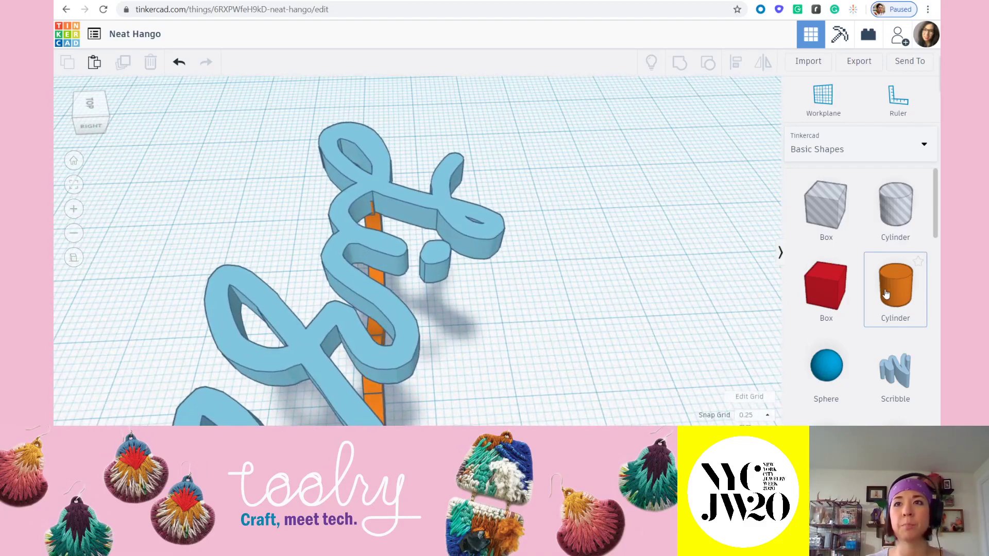
# - Place a solid box beside the ring and shrink it to a flat, narrow block about 2.75 mm high
pyautogui.moveTo(825, 286); pyautogui.dragTo(564, 326)
pyautogui.moveTo(569, 347); pyautogui.dragTo(468, 291, button='middle')
pyautogui.moveTo(453, 268); pyautogui.dragTo(417, 208, button='right')
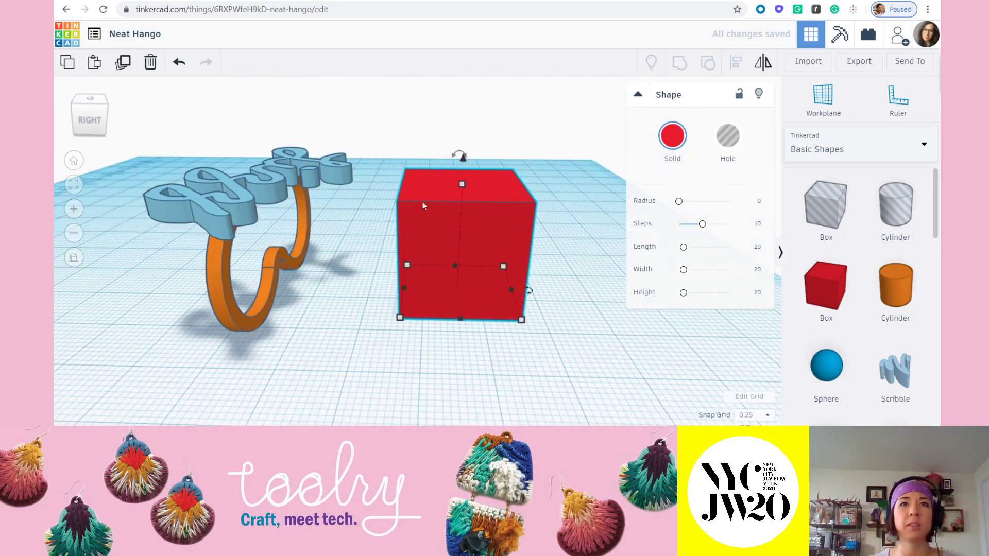
pyautogui.moveTo(461, 185); pyautogui.dragTo(453, 266)
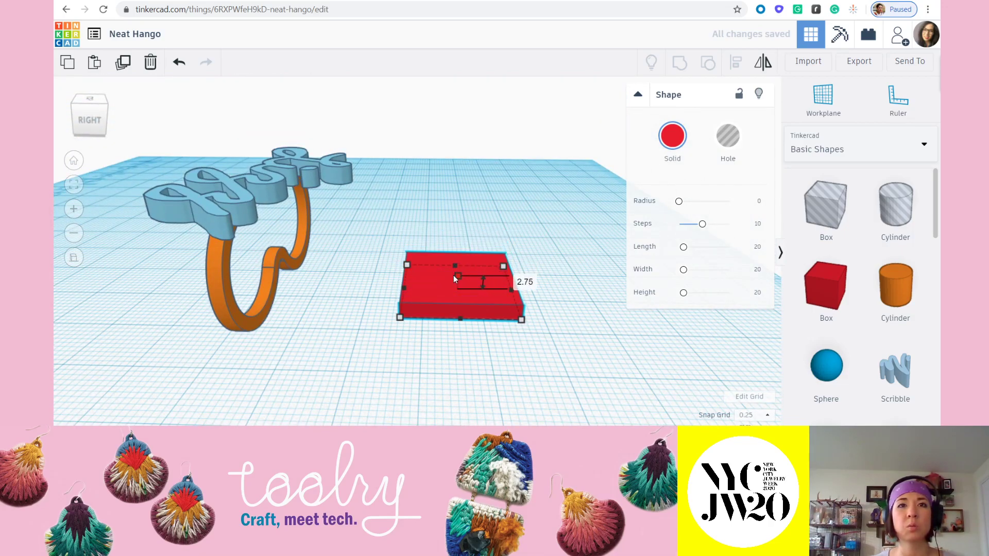
pyautogui.moveTo(453, 277); pyautogui.dragTo(419, 195, button='right')
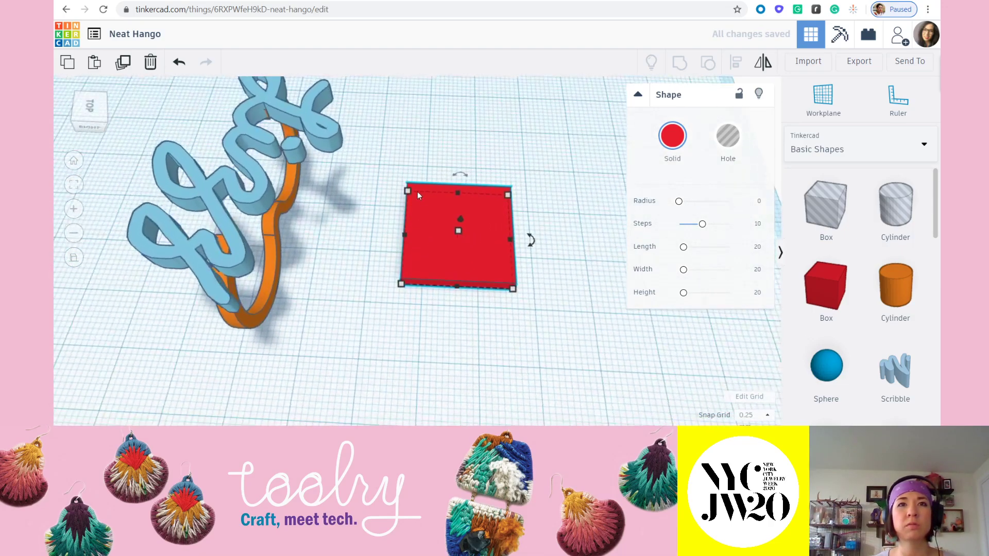
pyautogui.moveTo(407, 191); pyautogui.dragTo(439, 269)
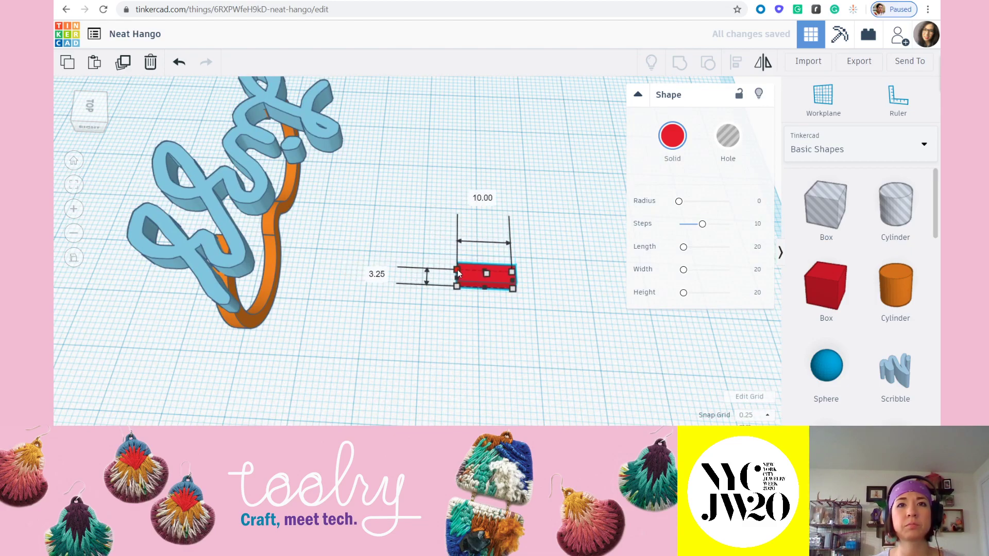
# - Working from a flat top view, move the block next to the i and shrink it to 1.75 by 3.75 mm
pyautogui.click(93, 111)
pyautogui.moveTo(372, 318); pyautogui.dragTo(481, 315, button='right')
pyautogui.moveTo(483, 327); pyautogui.dragTo(495, 250, button='middle')
pyautogui.click(90, 113)
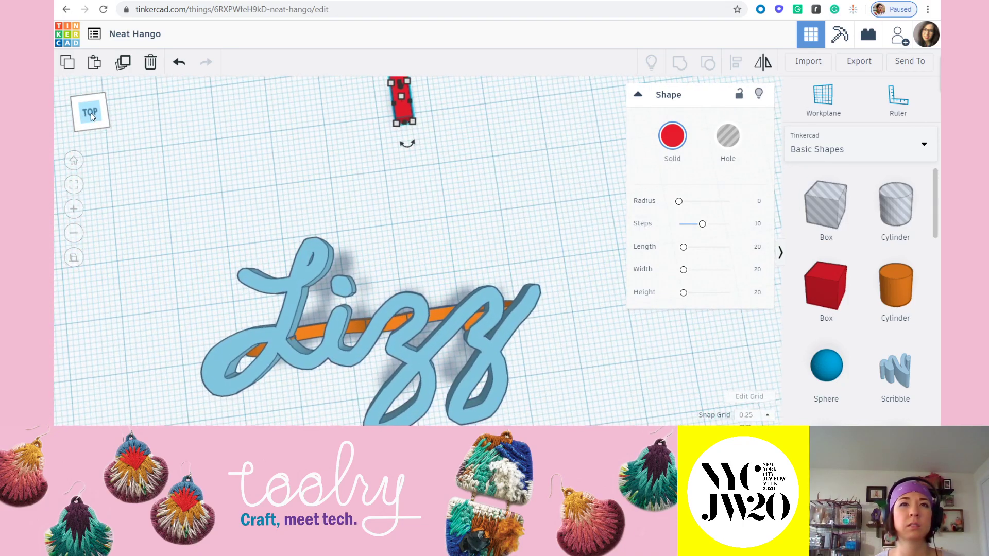
pyautogui.click(77, 259)
pyautogui.moveTo(424, 85); pyautogui.dragTo(393, 243)
pyautogui.scroll(2, 379, 291)
pyautogui.scroll(3, 379, 292)
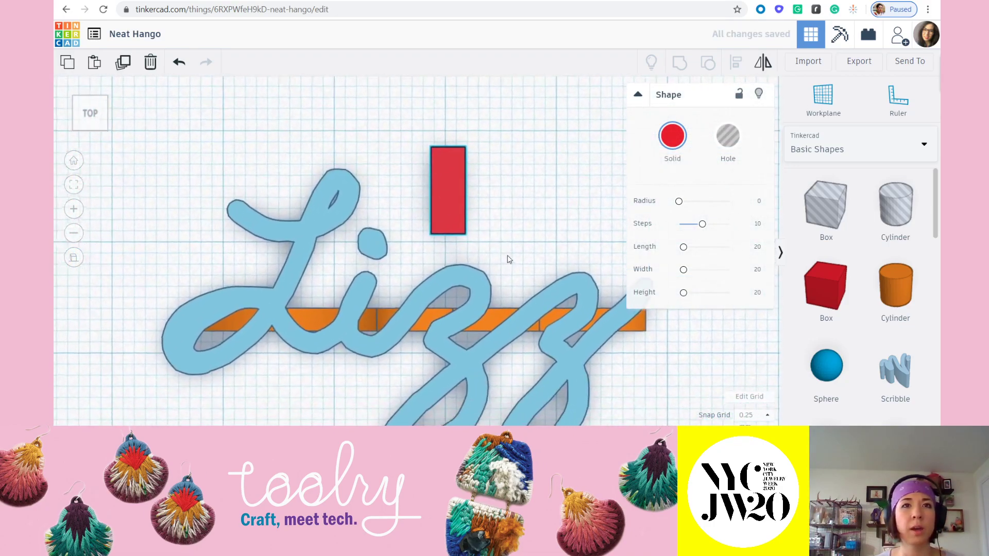
pyautogui.moveTo(486, 117); pyautogui.dragTo(466, 176)
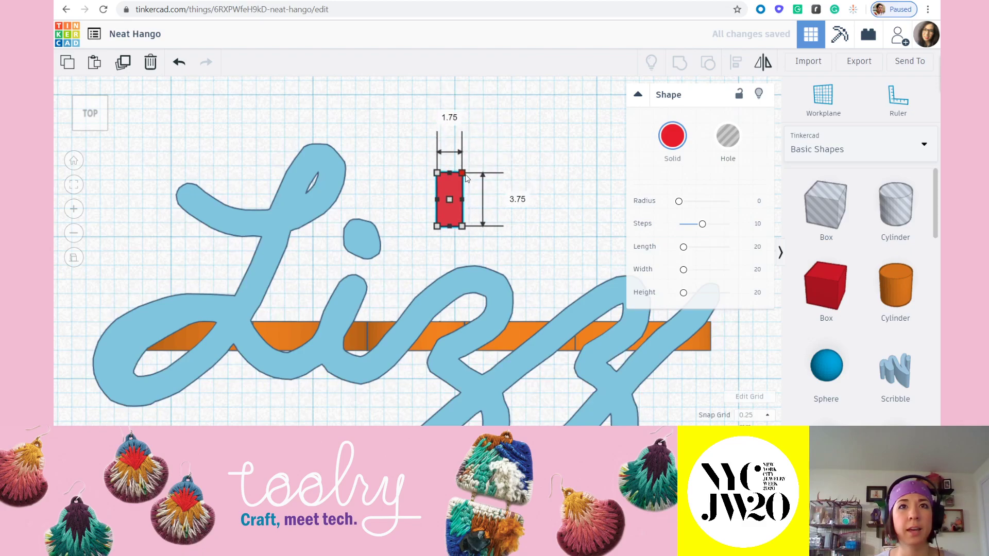
pyautogui.click(470, 201)
# - Position the block over the gap between the i's dot and stem, tilted to follow the stem's slant
pyautogui.moveTo(442, 220); pyautogui.dragTo(303, 261)
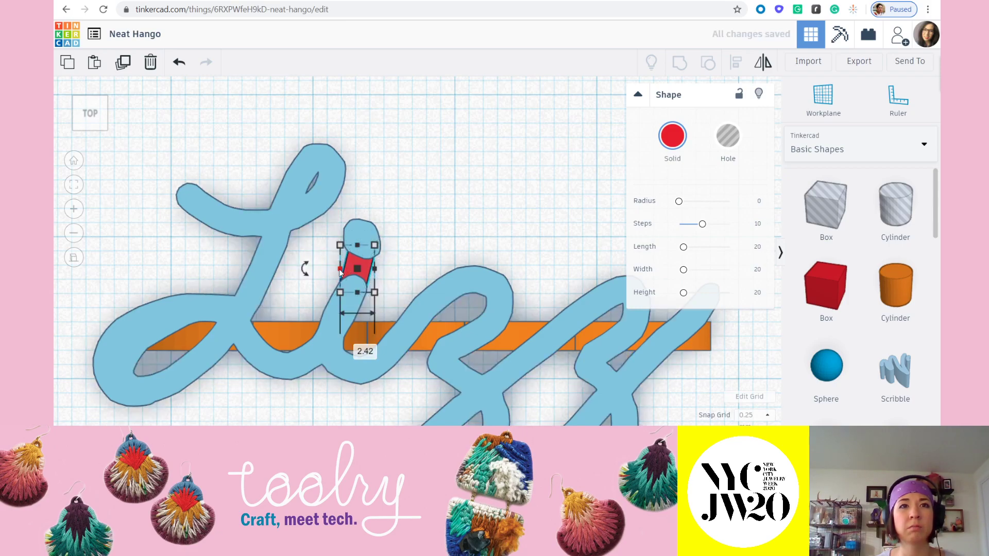
pyautogui.hotkey('ctrl', 'z')
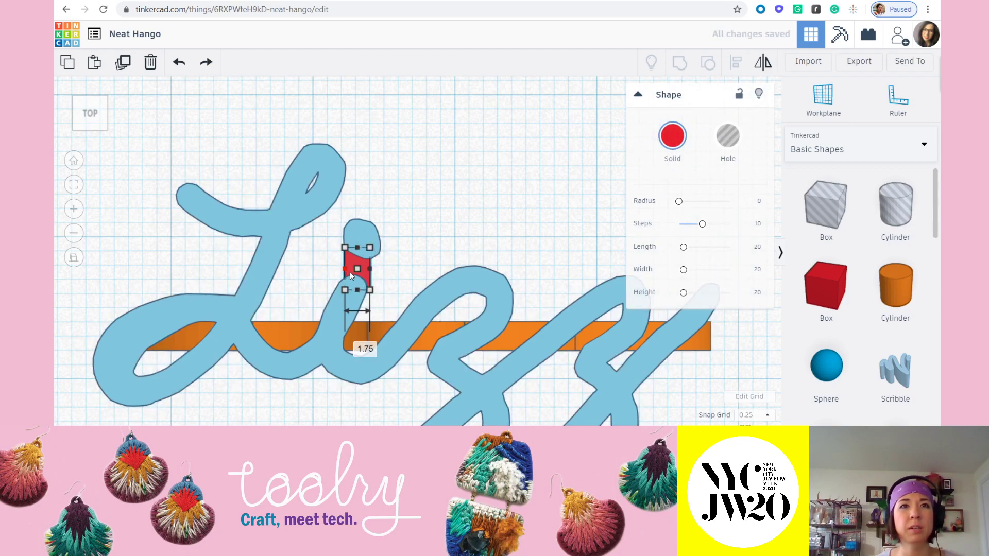
pyautogui.moveTo(352, 268)
pyautogui.mouseDown()
pyautogui.moveTo(303, 263)
pyautogui.moveTo(363, 272)
pyautogui.mouseUp()
pyautogui.click(408, 267)
pyautogui.click(416, 282)
# - Raise the connector block 19 mm off the workplane into the thickness of the name
pyautogui.moveTo(475, 294); pyautogui.dragTo(463, 198, button='right')
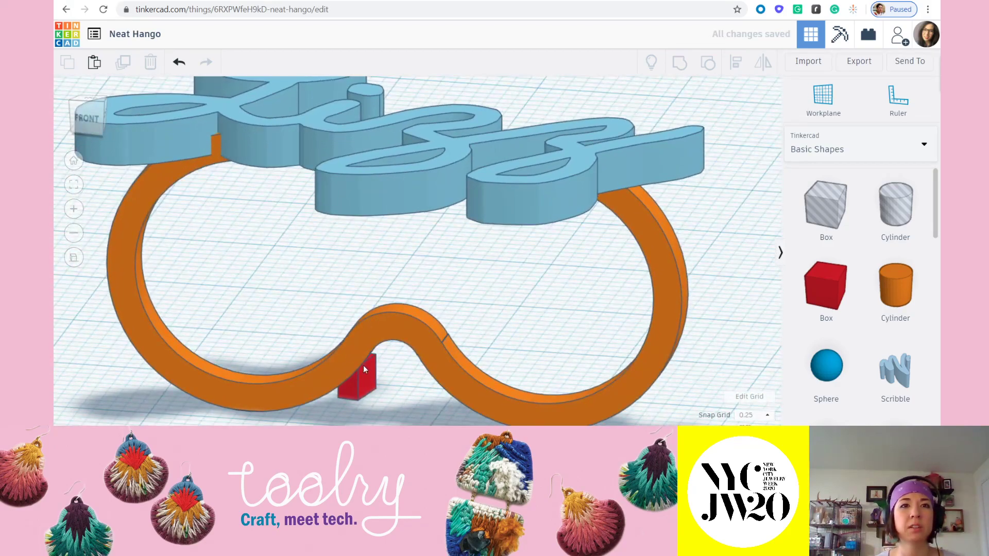
pyautogui.click(364, 366)
pyautogui.moveTo(438, 268); pyautogui.dragTo(318, 242, button='right')
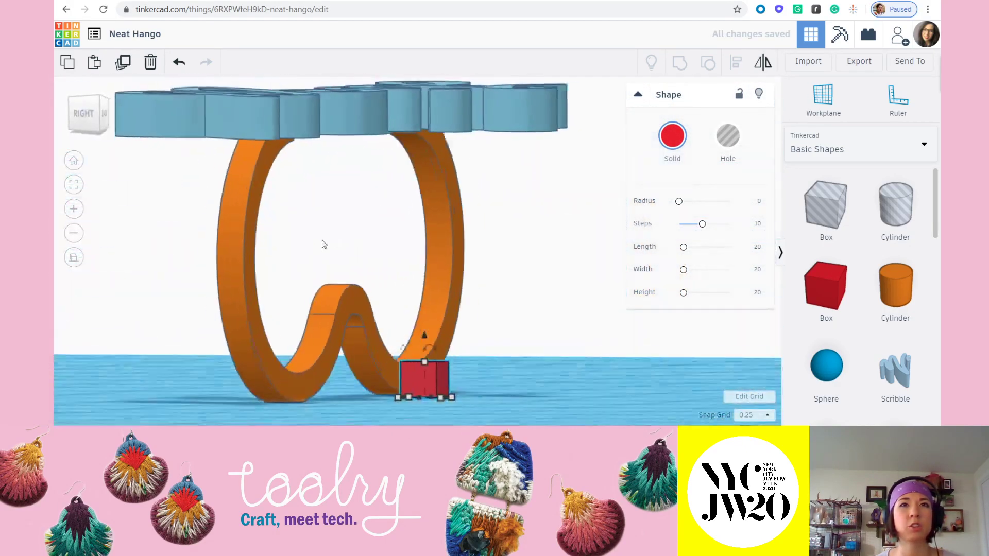
pyautogui.moveTo(460, 307); pyautogui.dragTo(455, 335, button='middle')
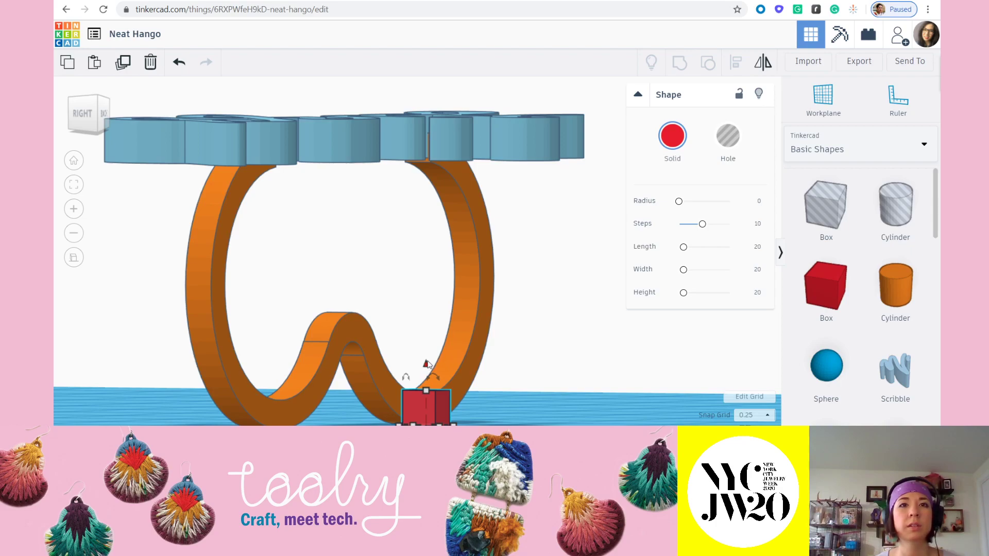
pyautogui.moveTo(426, 365); pyautogui.dragTo(467, 125)
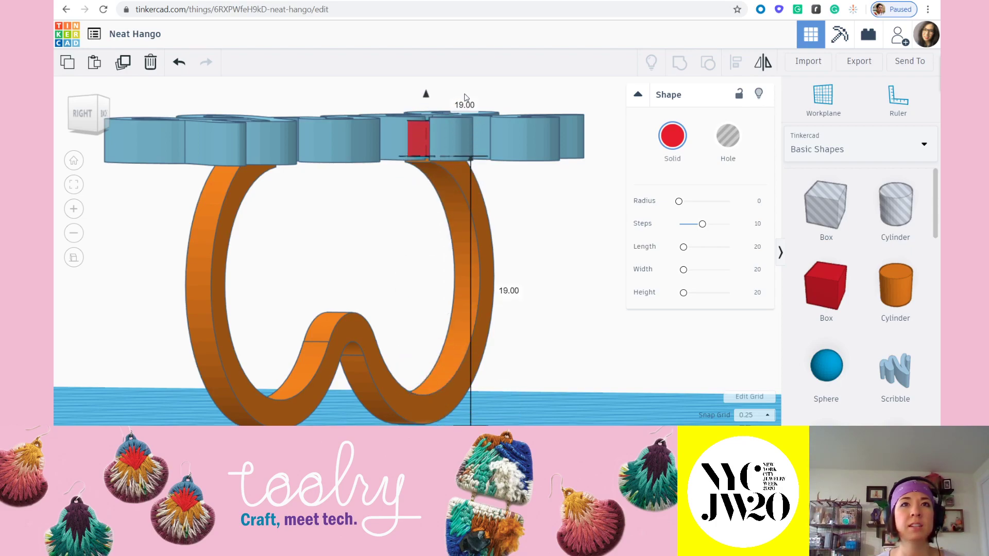
# - Lower the connector block level with the name's underside and reduce its height so its top sits below the letters' top face
pyautogui.moveTo(423, 186); pyautogui.dragTo(422, 231, button='middle')
pyautogui.click(516, 239)
pyautogui.moveTo(419, 183); pyautogui.dragTo(517, 184, button='right')
pyautogui.click(548, 185)
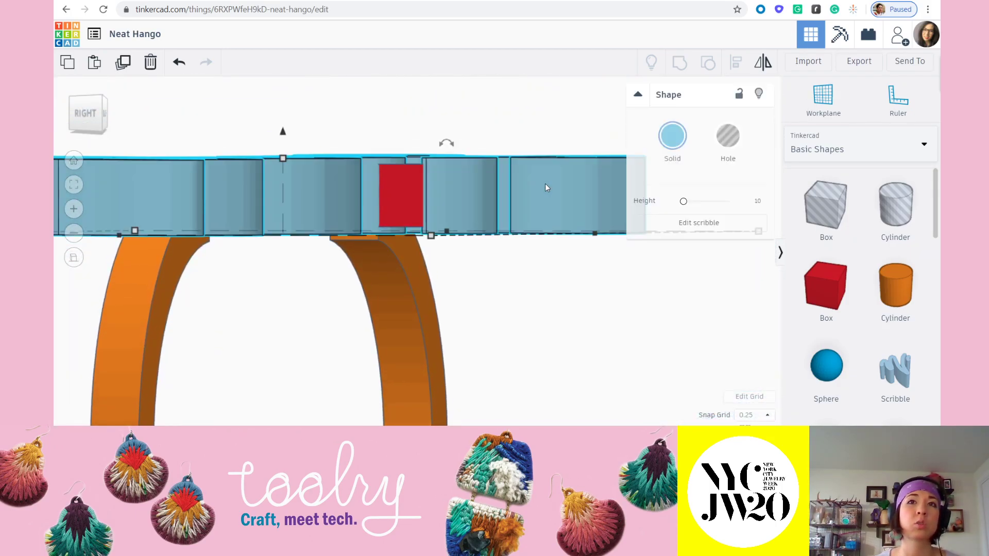
pyautogui.click(536, 283)
pyautogui.click(404, 185)
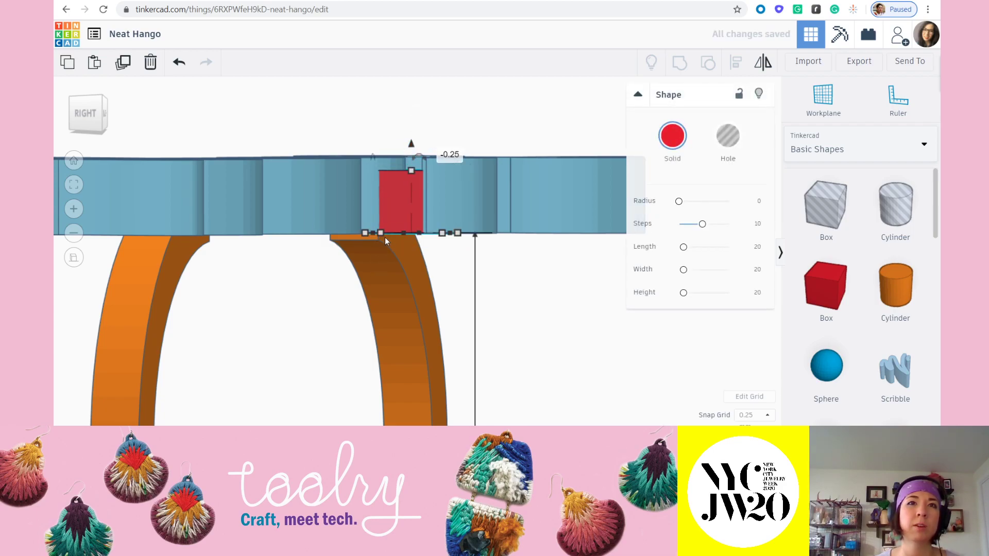
pyautogui.moveTo(412, 172); pyautogui.dragTo(413, 182)
pyautogui.press('Escape')
pyautogui.click(420, 217)
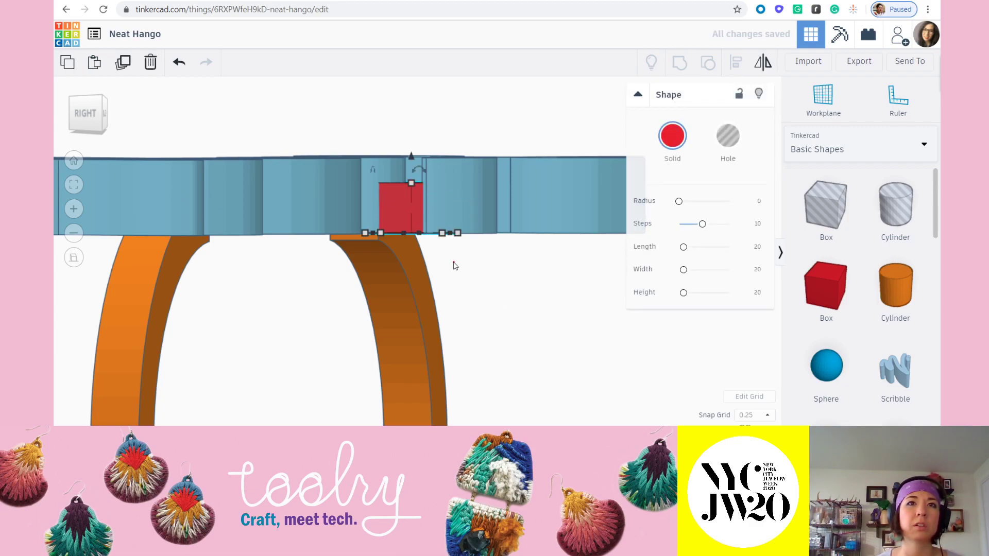
# - Select the name, connector block and ring base together and lock them in place
pyautogui.click(455, 265)
pyautogui.scroll(-6, 407, 200)
pyautogui.moveTo(403, 202); pyautogui.dragTo(395, 239, button='right')
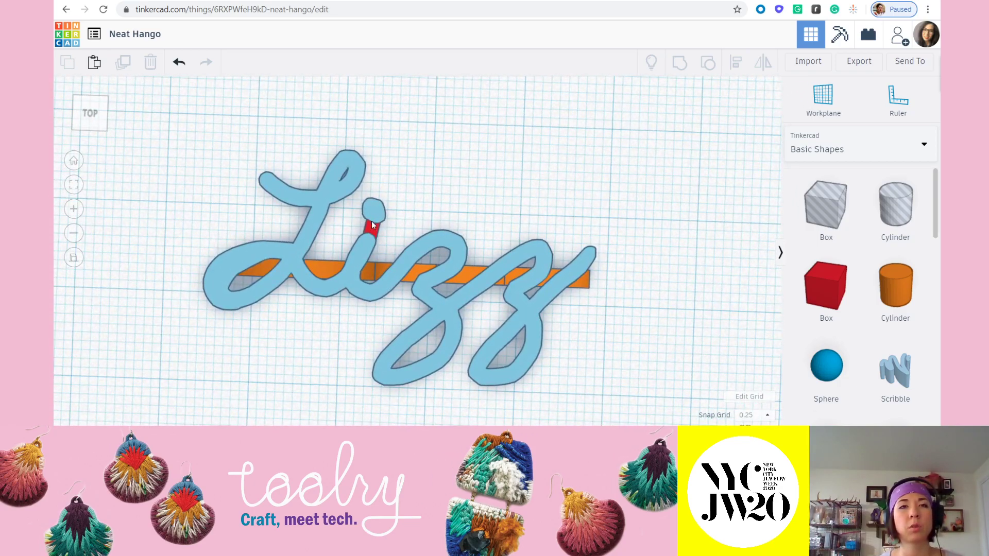
pyautogui.moveTo(490, 324); pyautogui.dragTo(244, 289, button='right')
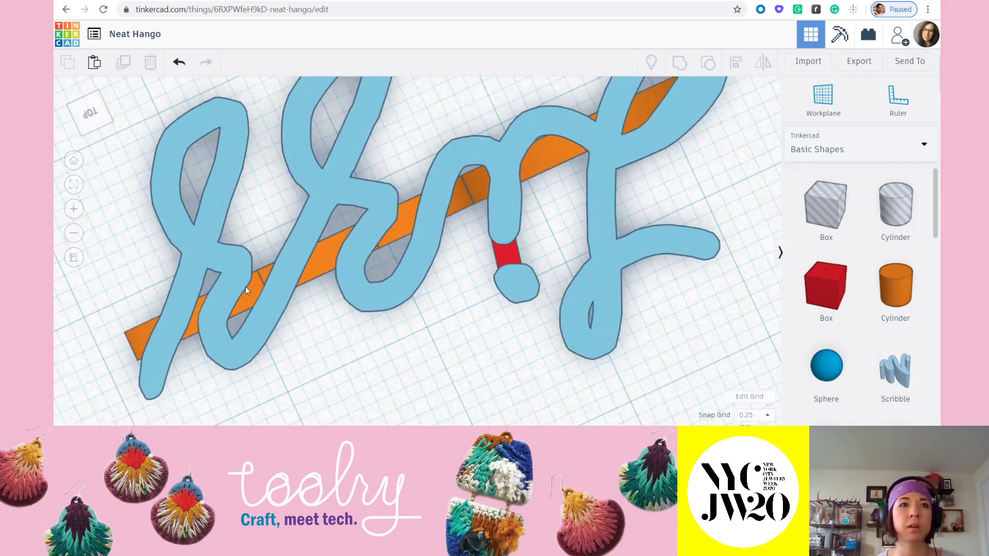
pyautogui.moveTo(215, 325); pyautogui.dragTo(245, 142, button='right')
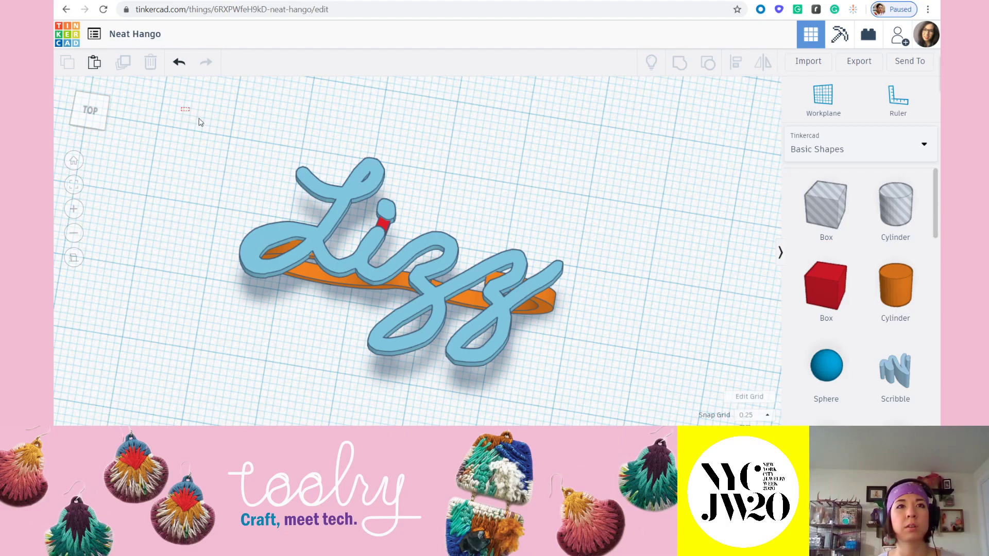
pyautogui.moveTo(181, 108); pyautogui.dragTo(687, 426)
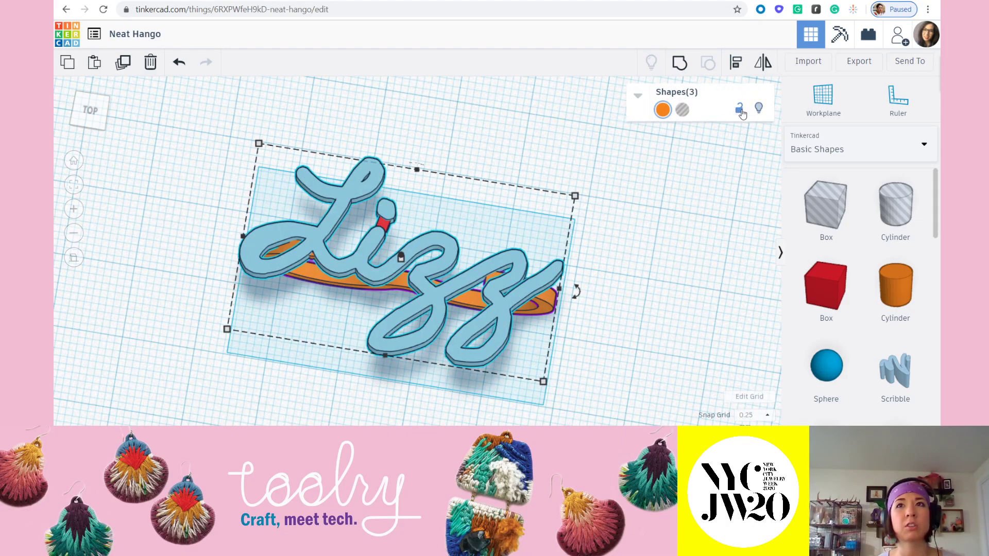
pyautogui.click(740, 109)
# - Add a box hole, shrink it to a small square and place it over the band beside the L's crossing
pyautogui.moveTo(825, 212); pyautogui.dragTo(342, 369)
pyautogui.moveTo(486, 356); pyautogui.dragTo(442, 309, button='middle')
pyautogui.moveTo(442, 309); pyautogui.dragTo(467, 346, button='right')
pyautogui.click(89, 115)
pyautogui.moveTo(289, 238); pyautogui.dragTo(348, 296)
pyautogui.moveTo(385, 326); pyautogui.dragTo(335, 188)
pyautogui.click(449, 344)
pyautogui.scroll(4, 330, 178)
pyautogui.moveTo(454, 323); pyautogui.dragTo(471, 363, button='middle')
pyautogui.scroll(4, 386, 277)
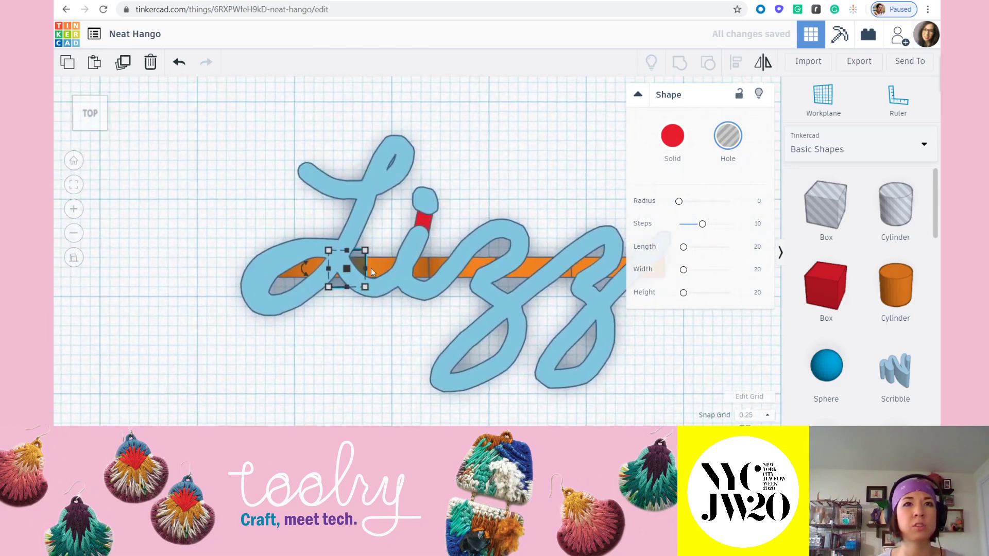
# - Shrink the box hole further and fit it over the exposed band in the opening between the L and the i
pyautogui.click(380, 250)
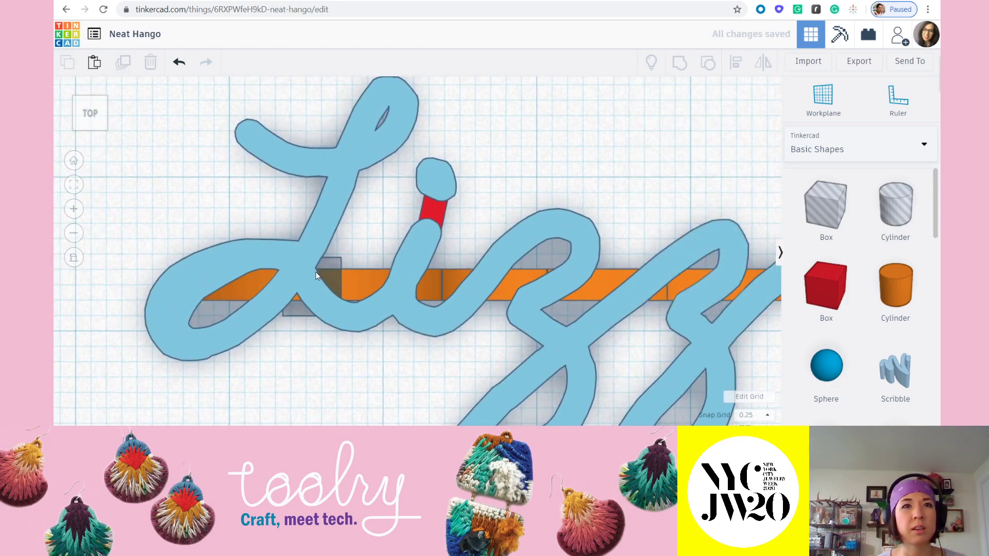
pyautogui.moveTo(322, 266)
pyautogui.mouseDown()
pyautogui.moveTo(348, 229)
pyautogui.moveTo(342, 267)
pyautogui.mouseUp()
pyautogui.click(357, 249)
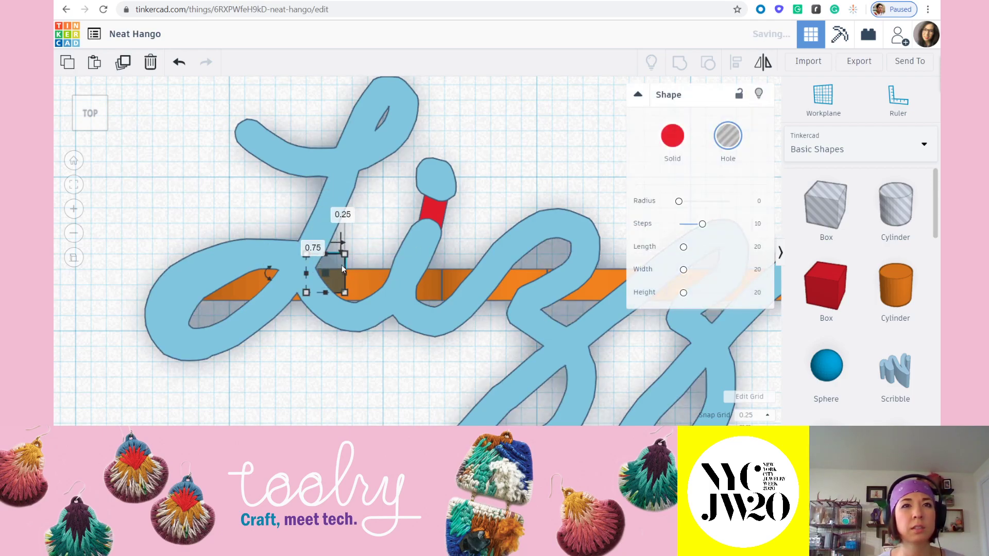
pyautogui.click(390, 246)
pyautogui.moveTo(390, 246); pyautogui.dragTo(240, 222, button='middle')
pyautogui.click(259, 243)
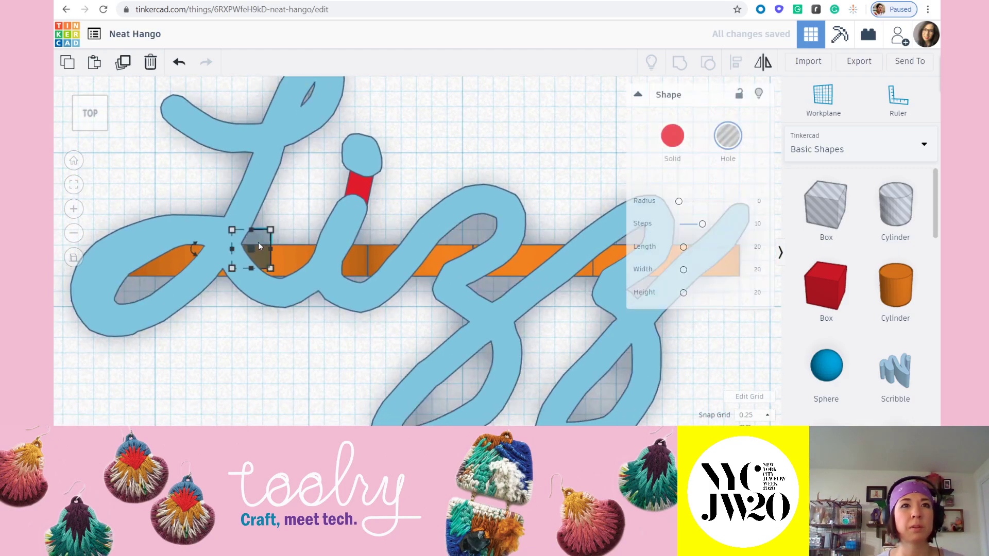
# - Duplicate the box hole beside the L and move the copy along the band to the second z
pyautogui.click(132, 65)
pyautogui.press('Right')
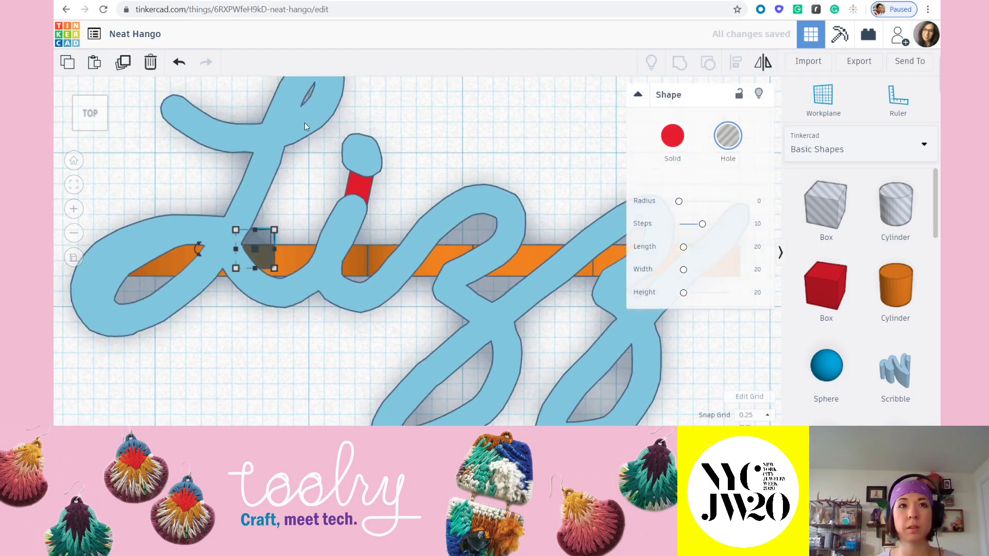
pyautogui.press('Right')
pyautogui.press('Right')
pyautogui.press('Right')
pyautogui.press('Right')
pyautogui.press('Right')
pyautogui.press('Right')
pyautogui.press('Right')
pyautogui.press('Right')
pyautogui.press('Right')
pyautogui.press('Right')
pyautogui.press('Right')
pyautogui.press('Right')
pyautogui.press('Right')
pyautogui.press('Right')
pyautogui.press('Right')
pyautogui.press('Right')
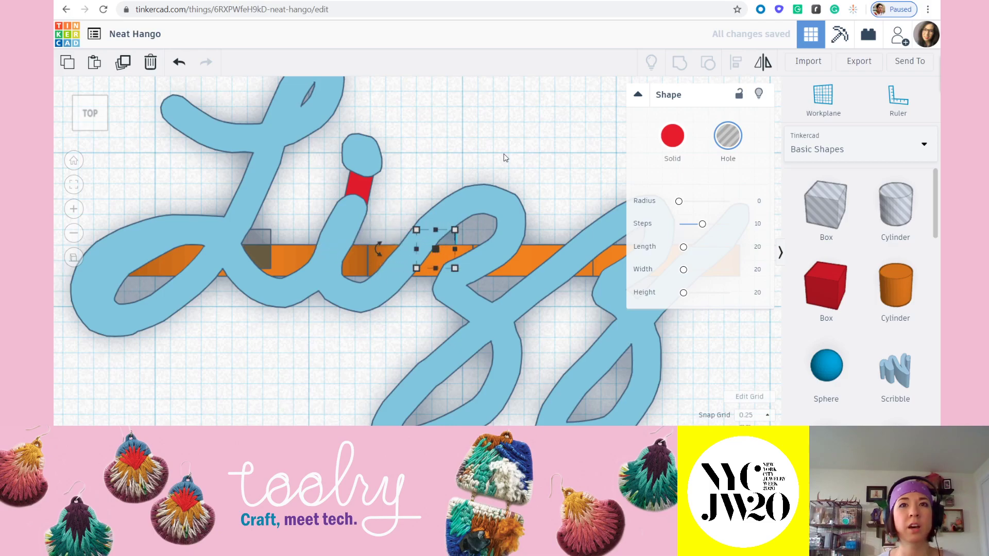
pyautogui.moveTo(485, 168); pyautogui.dragTo(353, 113, button='middle')
pyautogui.click(378, 120)
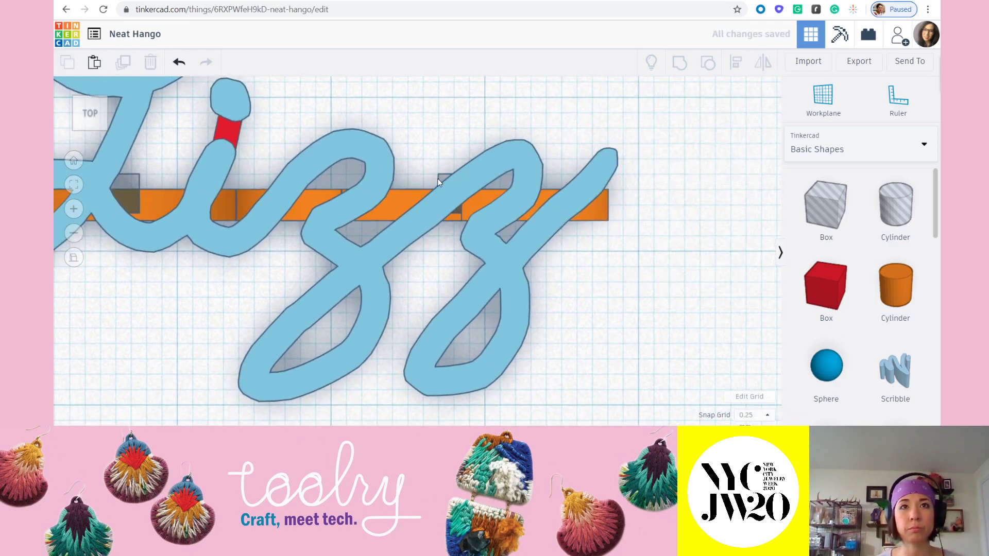
# - Enlarge the copied hole so it spans the exposed band inside the second z
pyautogui.click(441, 179)
pyautogui.moveTo(477, 215); pyautogui.dragTo(519, 233)
pyautogui.scroll(4, 519, 225)
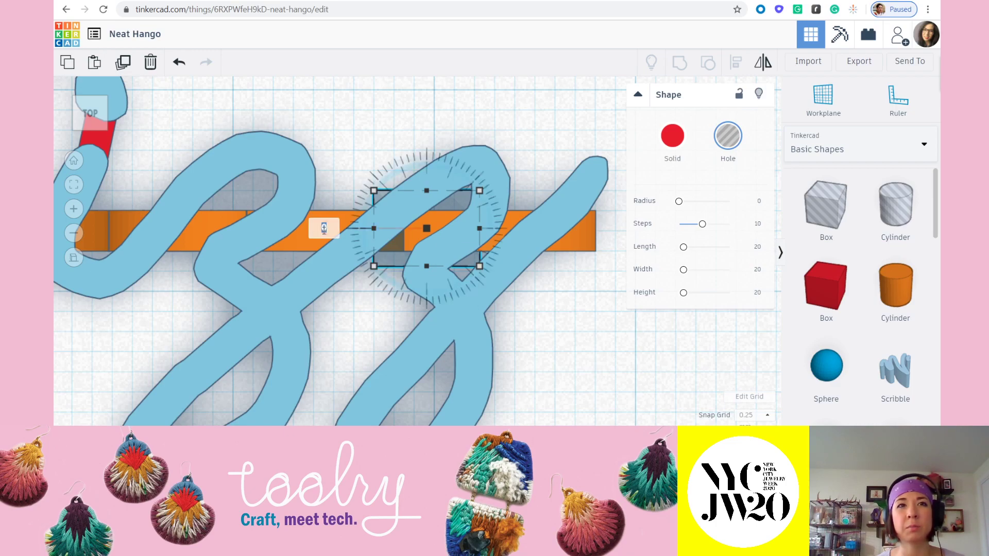
pyautogui.scroll(2, 324, 221)
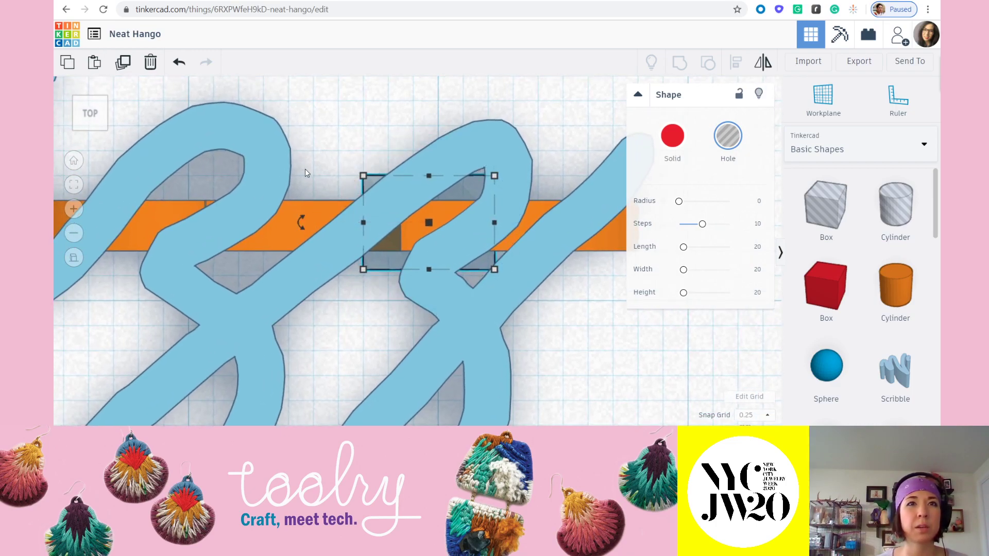
# - Rotate the copied hole about the vertical axis so its edges follow the second z's diagonal stroke
pyautogui.click(394, 132)
pyautogui.click(393, 265)
pyautogui.moveTo(406, 280); pyautogui.dragTo(458, 212, button='right')
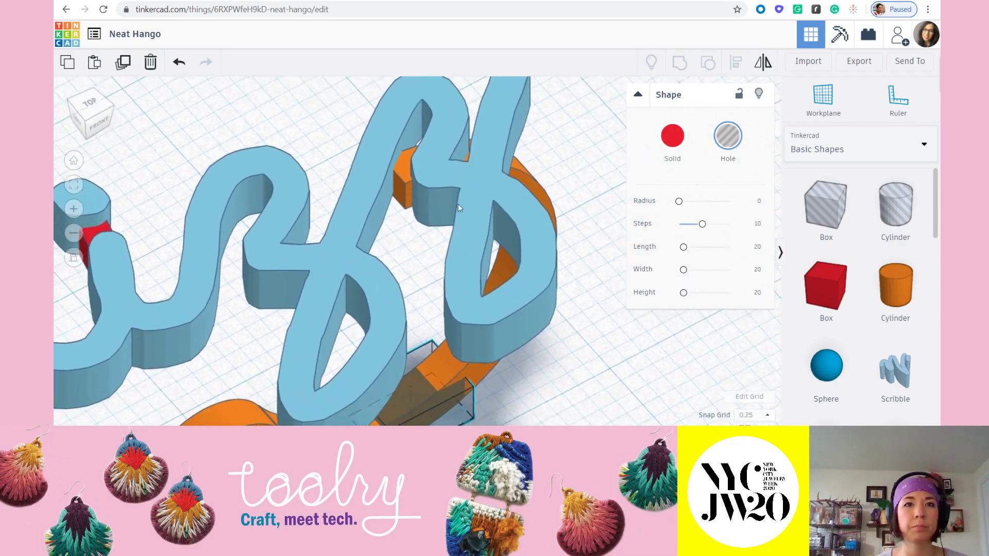
pyautogui.press('f')
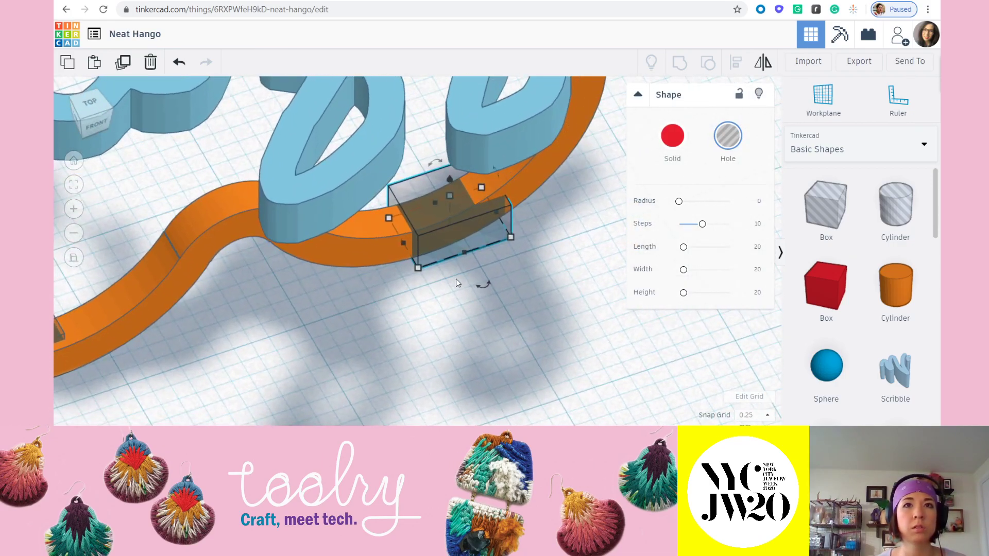
pyautogui.click(493, 284)
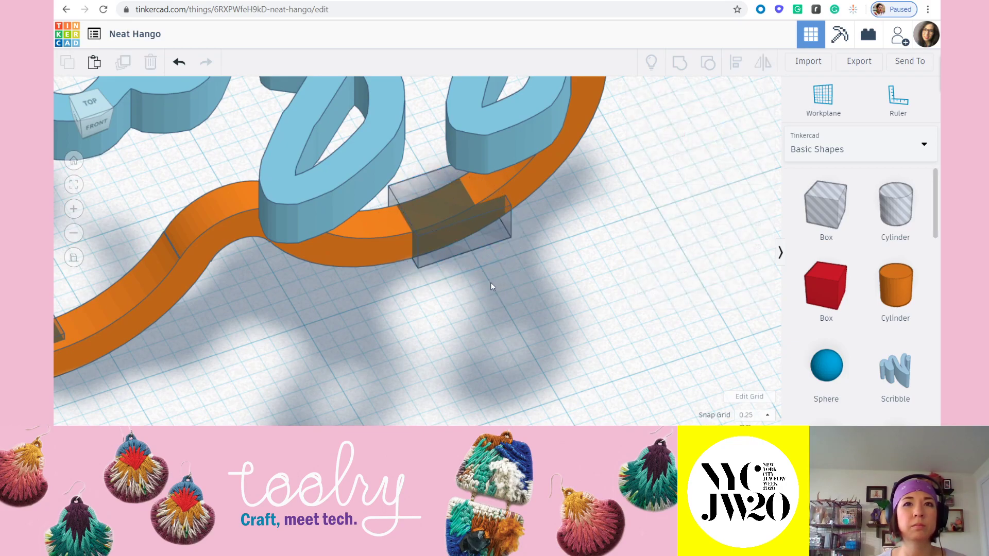
pyautogui.click(483, 258)
pyautogui.moveTo(490, 285); pyautogui.dragTo(448, 298)
pyautogui.click(92, 105)
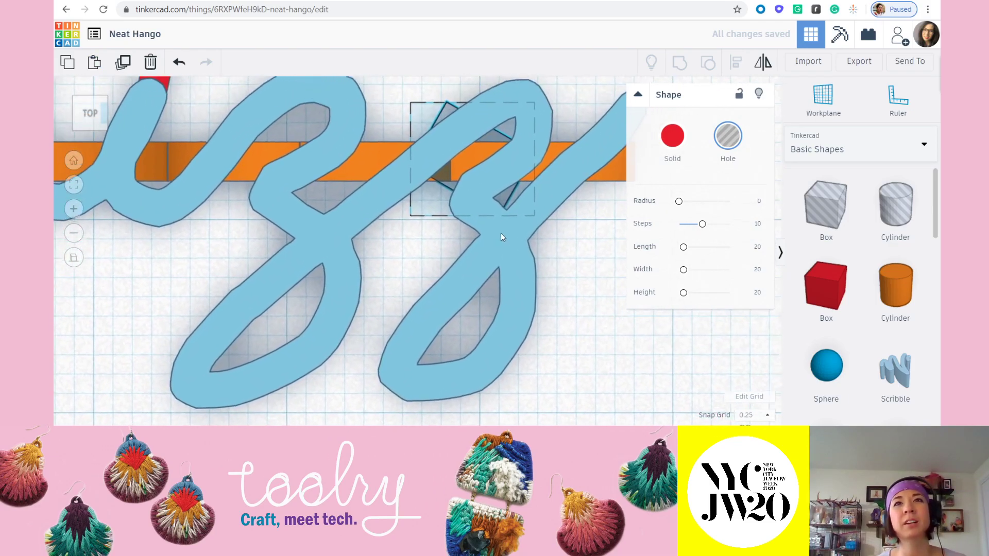
pyautogui.moveTo(355, 169); pyautogui.dragTo(351, 131)
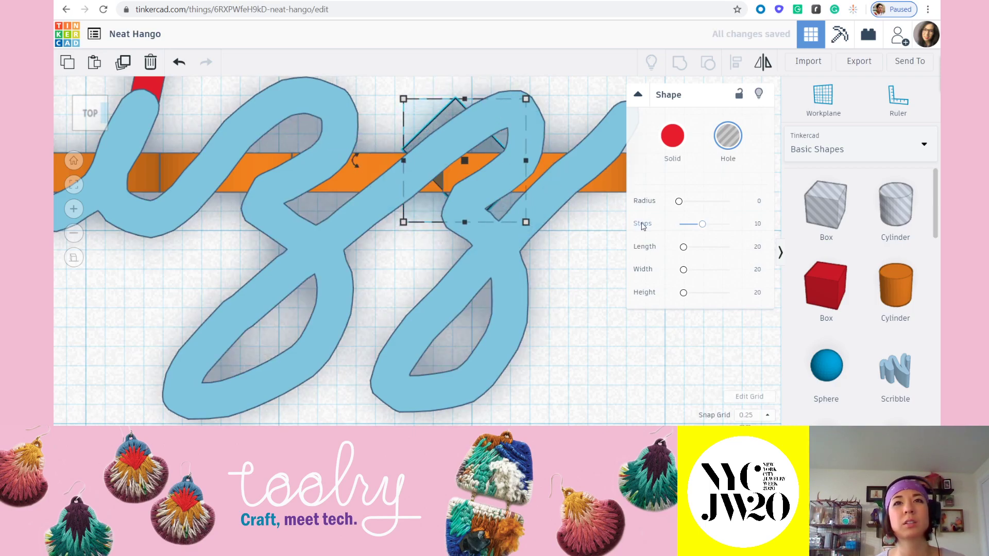
# - Select both box holes and raise them together from the workplane to the height of the name
pyautogui.click(587, 291)
pyautogui.moveTo(585, 289); pyautogui.dragTo(622, 305, button='right')
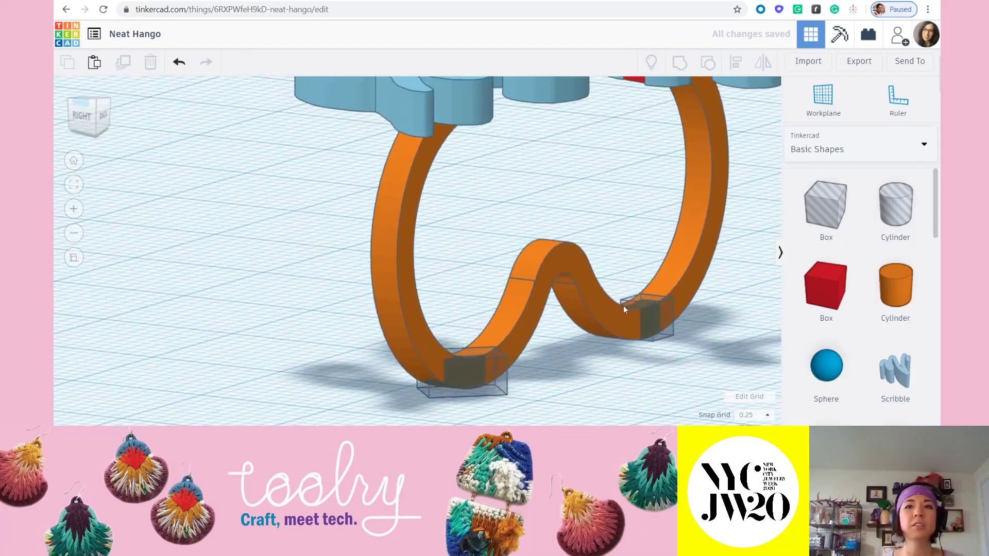
pyautogui.click(638, 306)
pyautogui.keyDown('shift'); pyautogui.click(493, 385); pyautogui.keyUp('shift')
pyautogui.moveTo(492, 385); pyautogui.dragTo(379, 339, button='right')
pyautogui.moveTo(432, 335); pyautogui.dragTo(460, 129)
pyautogui.scroll(3, 350, 184)
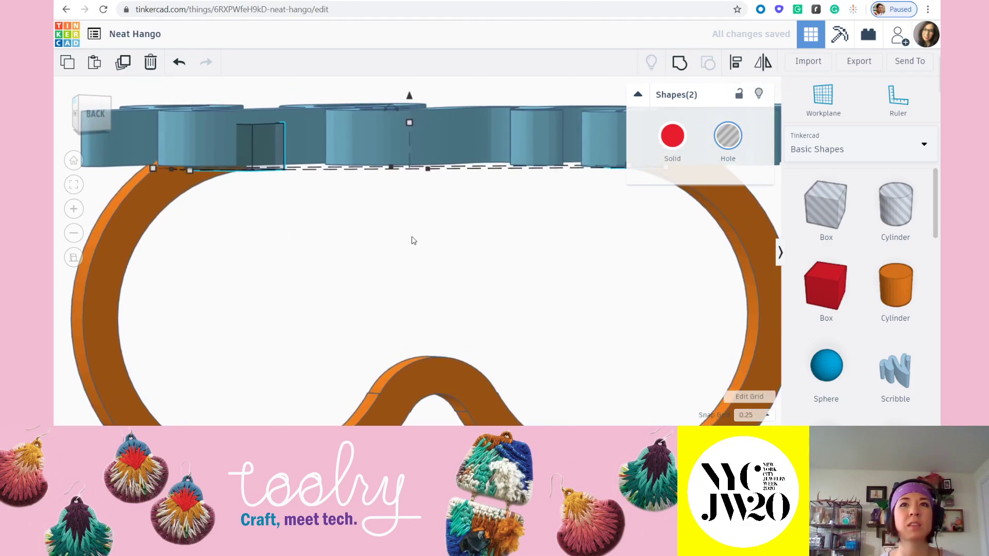
# - Lower the hole beside the L so its base sits just beneath the name's underside
pyautogui.click(523, 236)
pyautogui.moveTo(524, 236); pyautogui.dragTo(385, 209, button='right')
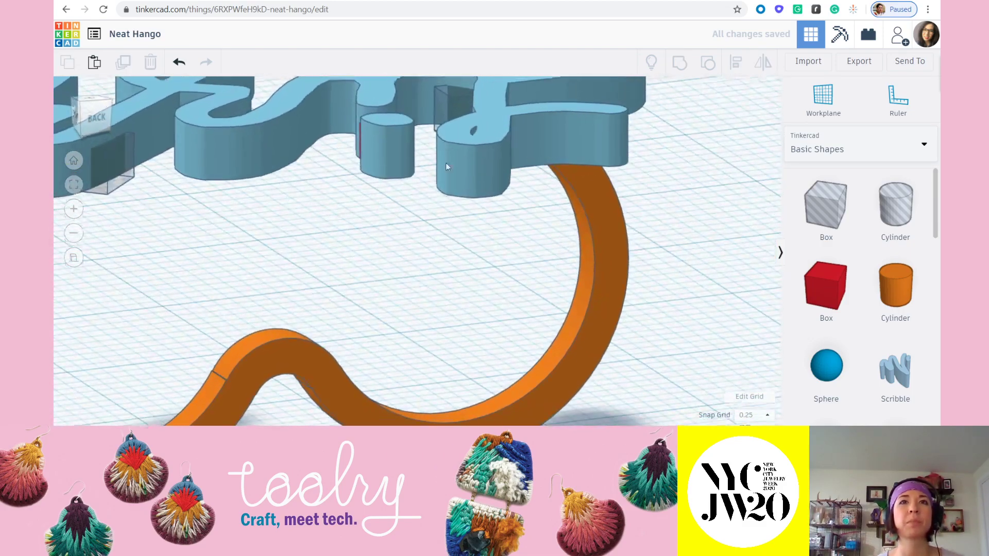
pyautogui.moveTo(447, 156); pyautogui.dragTo(461, 184, button='middle')
pyautogui.scroll(2, 462, 191)
pyautogui.moveTo(462, 217); pyautogui.dragTo(456, 184, button='right')
pyautogui.click(474, 252)
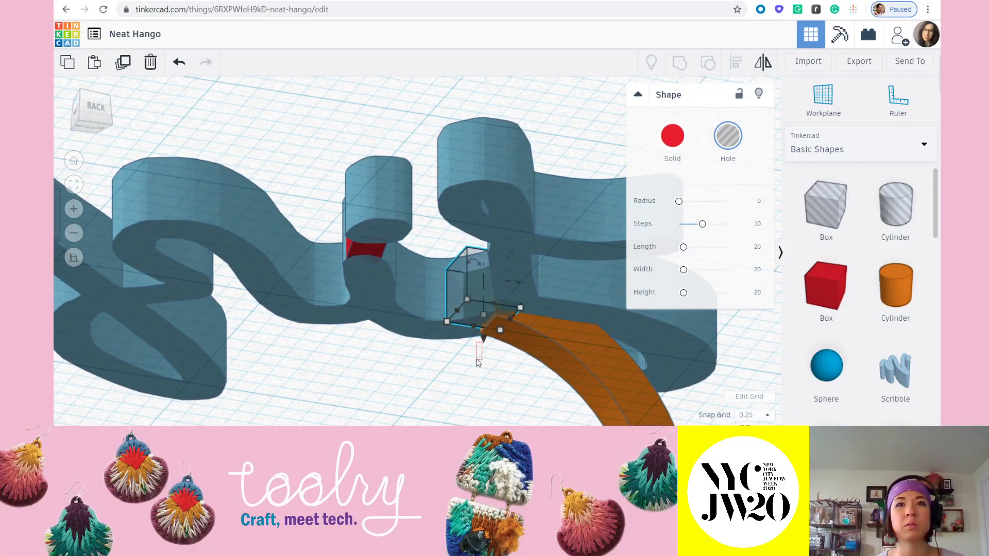
pyautogui.moveTo(477, 360); pyautogui.dragTo(475, 368)
pyautogui.moveTo(475, 369); pyautogui.dragTo(433, 409, button='right')
pyautogui.scroll(2, 585, 244)
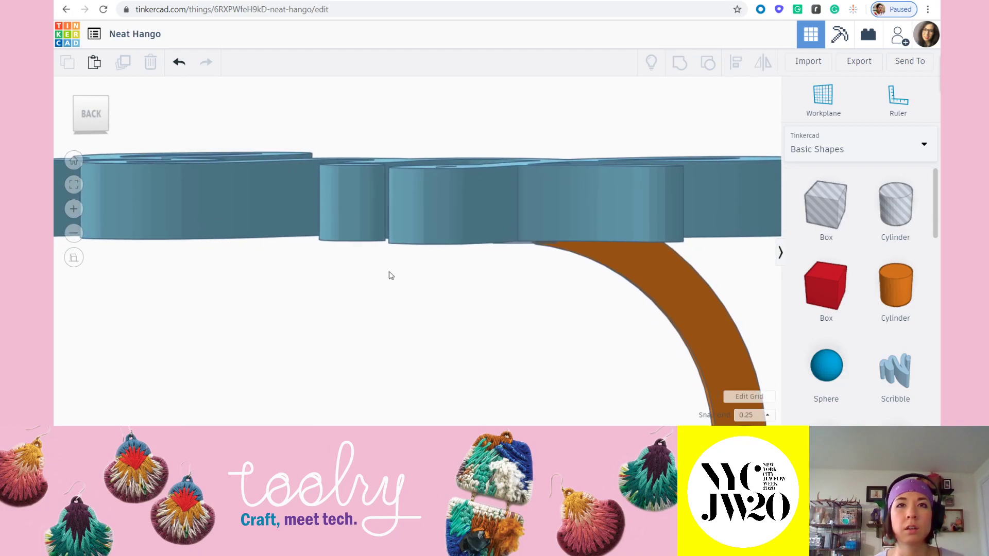
# - Stretch the hole beside the L vertically so it extends through the name's full thickness
pyautogui.moveTo(573, 341); pyautogui.dragTo(498, 338, button='right')
pyautogui.moveTo(495, 262); pyautogui.dragTo(442, 270, button='right')
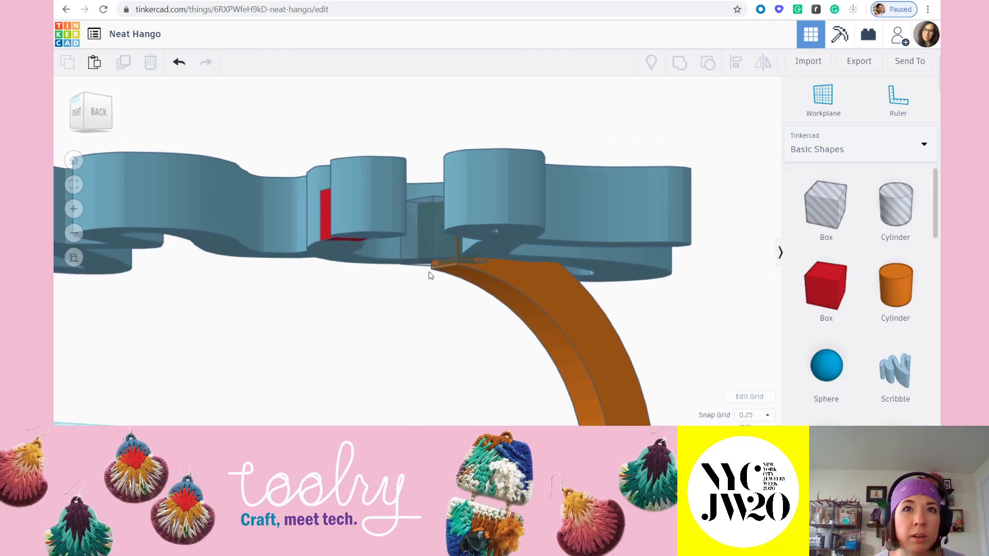
pyautogui.click(419, 238)
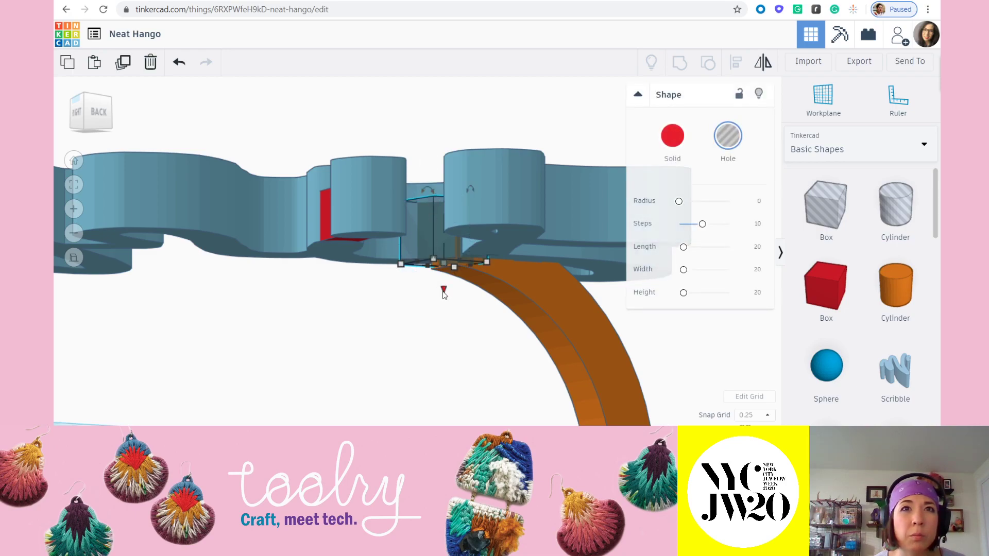
pyautogui.click(446, 305)
pyautogui.moveTo(494, 229); pyautogui.dragTo(495, 242, button='right')
pyautogui.click(426, 180)
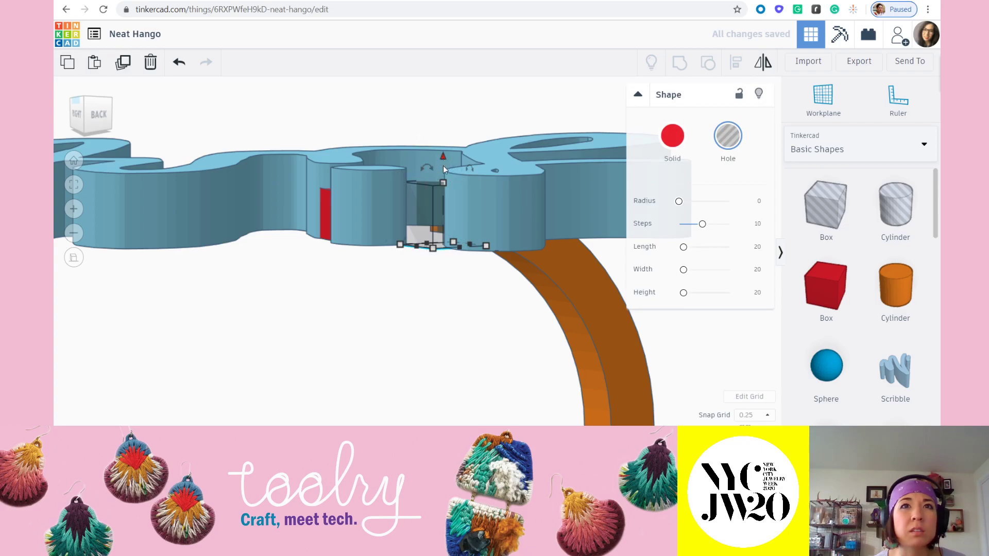
pyautogui.moveTo(450, 154); pyautogui.dragTo(450, 140)
# - Adjust the hole beside the L from below so it covers the full width of the band's end
pyautogui.click(507, 325)
pyautogui.moveTo(508, 326); pyautogui.dragTo(537, 287, button='right')
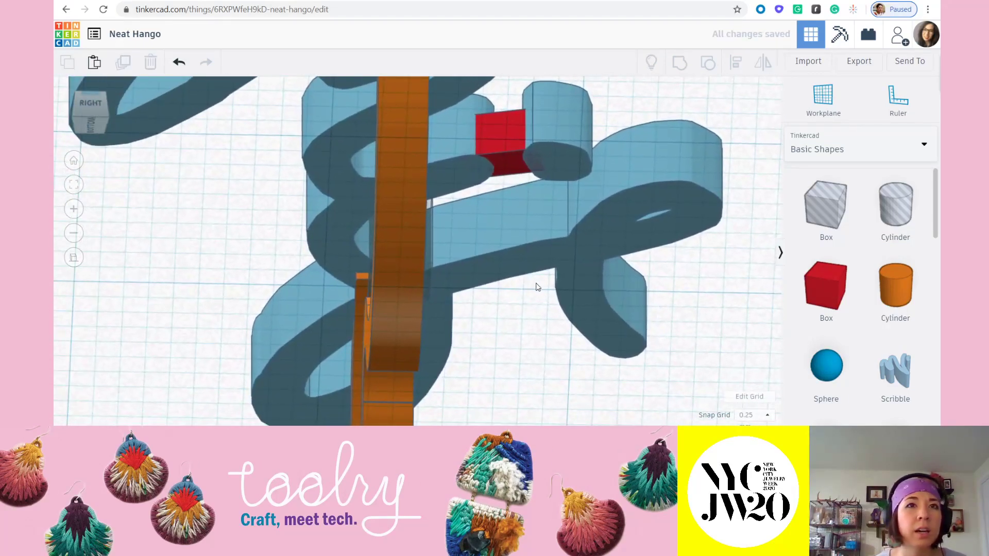
pyautogui.moveTo(308, 314); pyautogui.dragTo(385, 239, button='right')
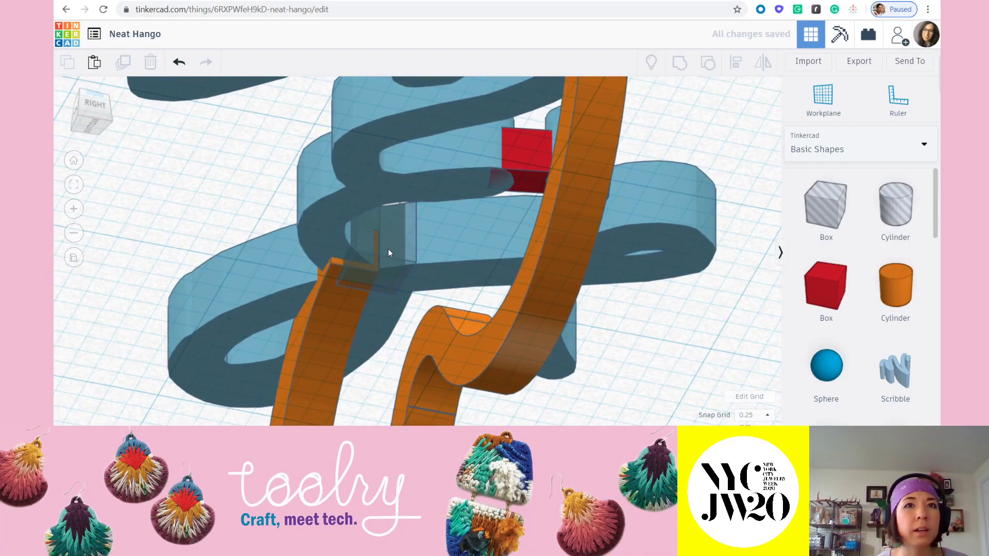
pyautogui.click(388, 249)
pyautogui.moveTo(336, 285); pyautogui.dragTo(295, 270)
pyautogui.moveTo(295, 270); pyautogui.dragTo(101, 249, button='right')
pyautogui.scroll(8, 338, 252)
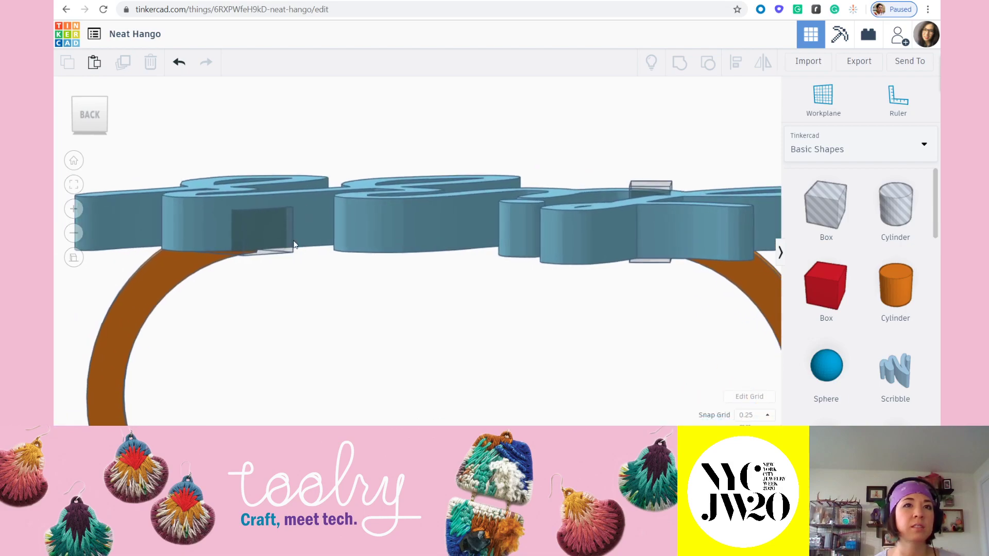
# - Extend the hole behind the second z downward so it cuts through the full thickness of the band
pyautogui.moveTo(354, 279); pyautogui.dragTo(491, 257, button='right')
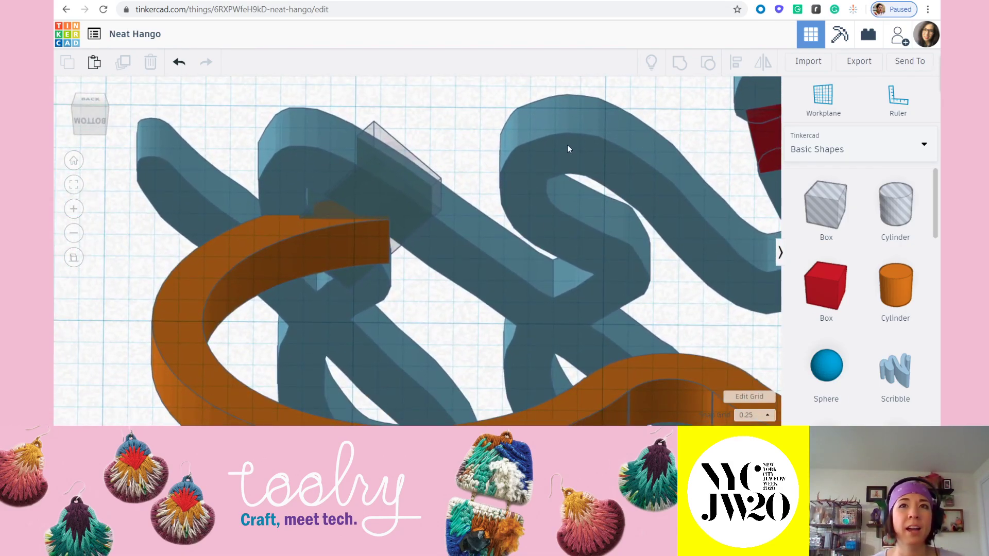
pyautogui.moveTo(488, 203); pyautogui.dragTo(439, 210, button='right')
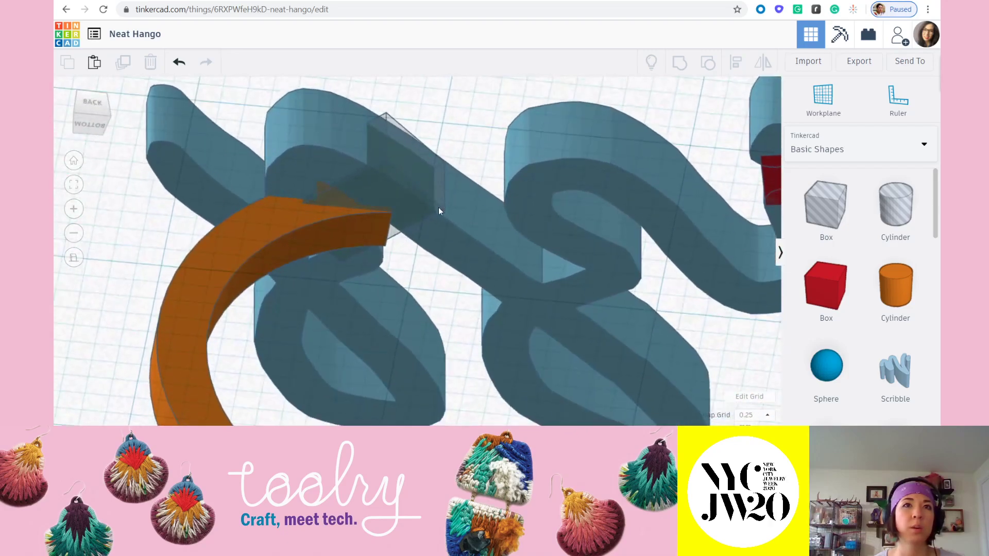
pyautogui.click(388, 128)
pyautogui.moveTo(378, 138); pyautogui.dragTo(375, 230, button='right')
pyautogui.moveTo(362, 219); pyautogui.dragTo(366, 269)
pyautogui.click(395, 355)
pyautogui.moveTo(395, 355); pyautogui.dragTo(429, 304, button='right')
pyautogui.click(429, 304)
pyautogui.moveTo(444, 301); pyautogui.dragTo(435, 315)
pyautogui.click(488, 385)
pyautogui.moveTo(488, 385); pyautogui.dragTo(499, 180, button='right')
pyautogui.moveTo(340, 261); pyautogui.dragTo(357, 185, button='right')
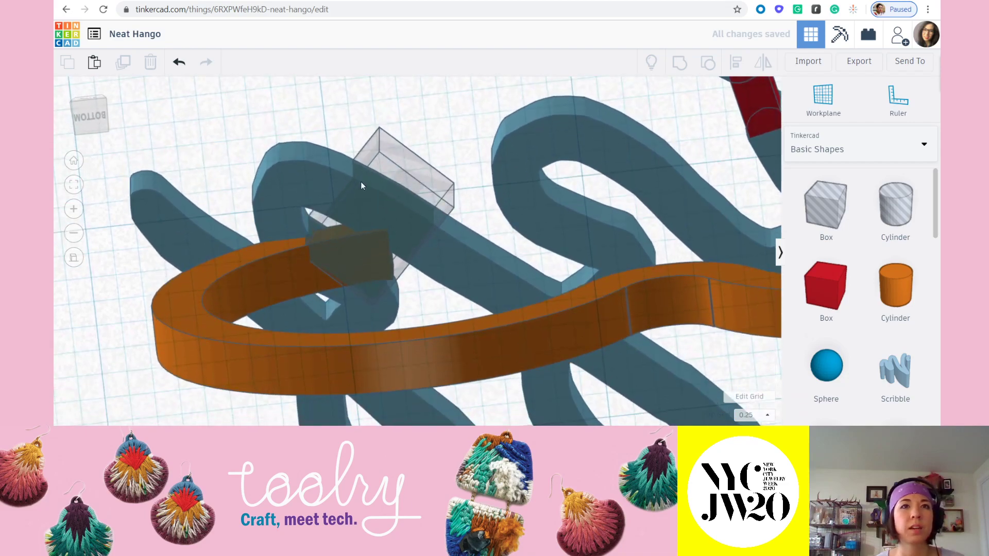
# - Enlarge the rotated hole's footprint at the second z to about 9 by 7.25 so it covers the exposed band
pyautogui.click(373, 163)
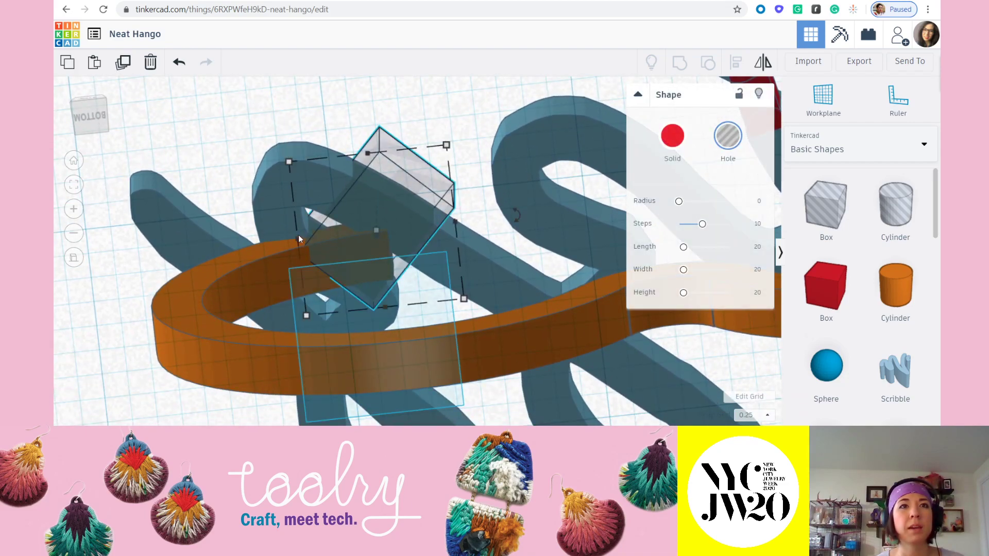
pyautogui.moveTo(298, 163); pyautogui.dragTo(280, 104)
pyautogui.moveTo(480, 221); pyautogui.dragTo(426, 174, button='right')
pyautogui.moveTo(489, 320)
pyautogui.mouseDown(button='right')
pyautogui.moveTo(431, 331)
pyautogui.moveTo(474, 190)
pyautogui.moveTo(400, 233)
pyautogui.moveTo(482, 208)
pyautogui.mouseUp(button='right')
pyautogui.moveTo(458, 243); pyautogui.dragTo(467, 231, button='right')
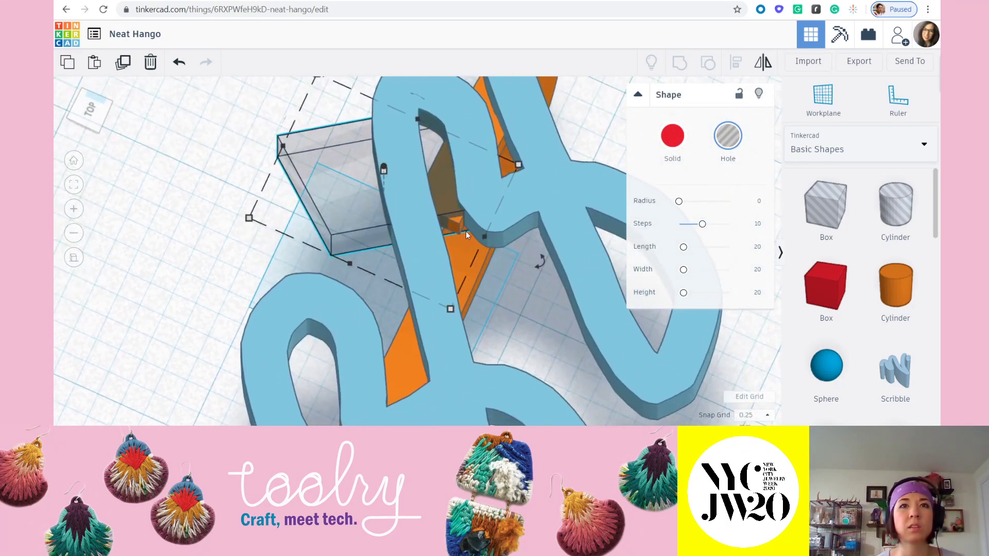
pyautogui.moveTo(453, 319); pyautogui.dragTo(514, 339)
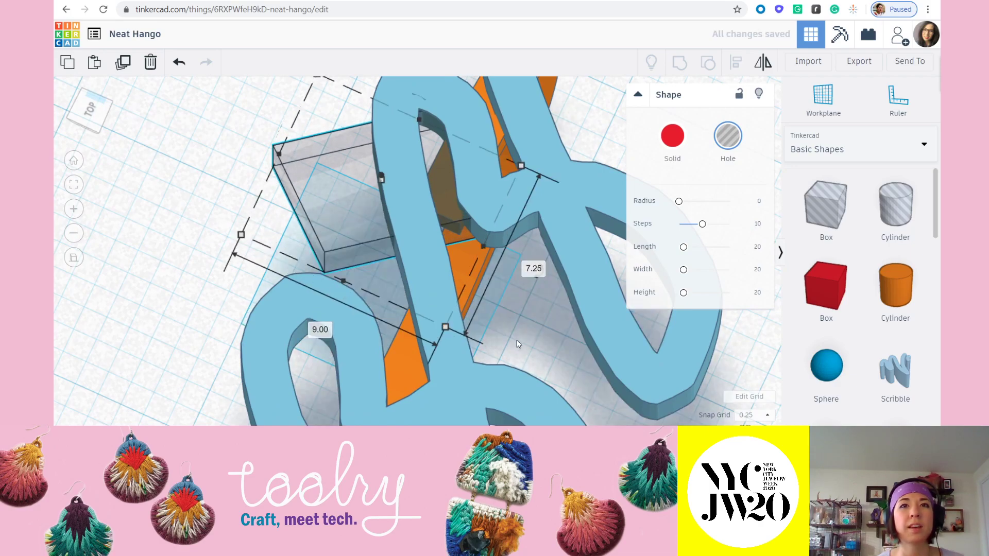
pyautogui.click(202, 281)
pyautogui.moveTo(202, 280); pyautogui.dragTo(469, 230, button='right')
pyautogui.moveTo(468, 230); pyautogui.dragTo(489, 231, button='middle')
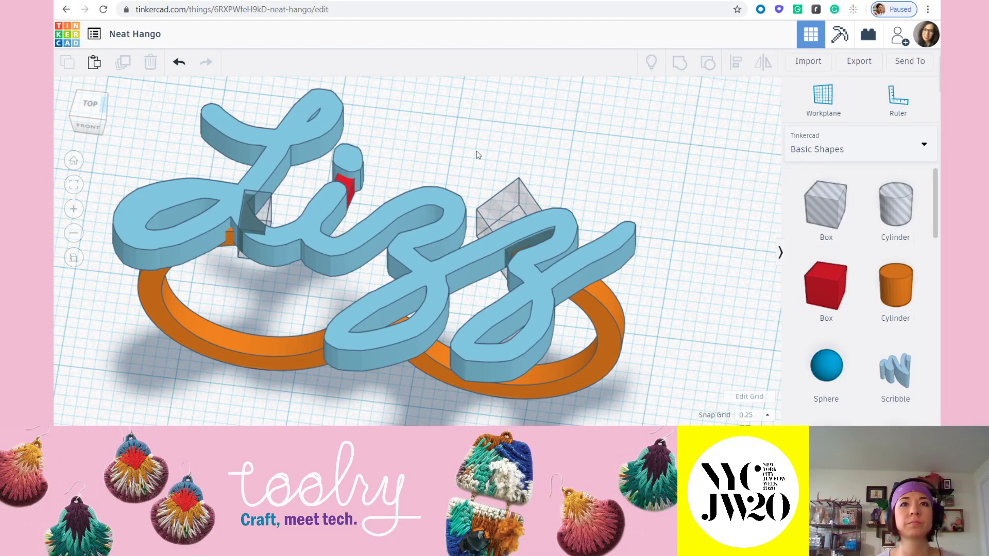
# - Unlock the ring base and group it with both box holes to cut away the exposed band sections
pyautogui.click(598, 303)
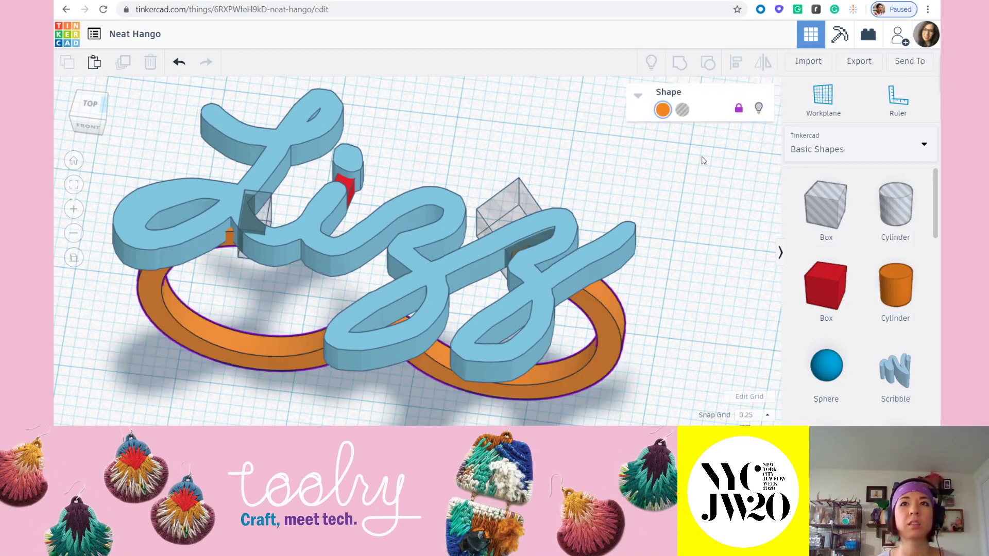
pyautogui.click(739, 109)
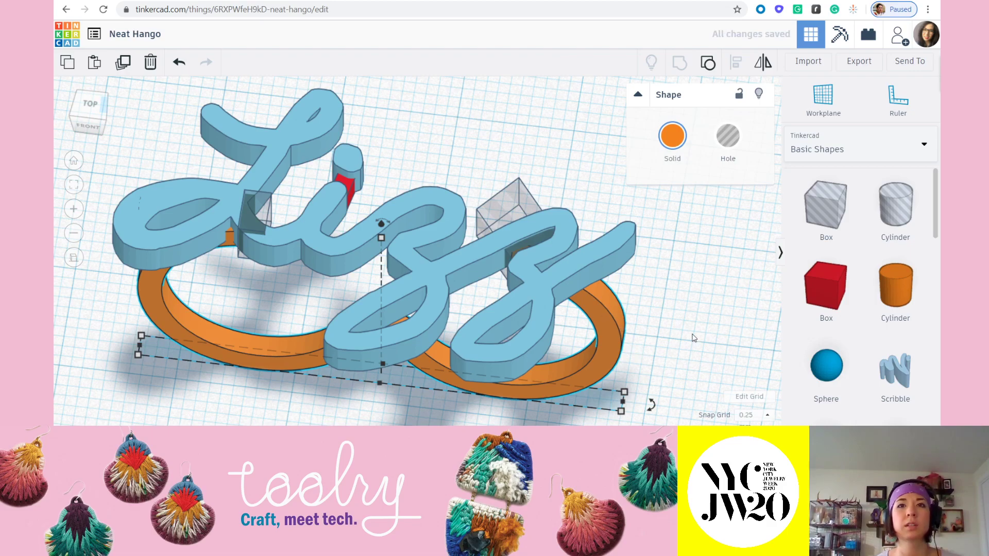
pyautogui.scroll(-3, 427, 243)
pyautogui.click(492, 215)
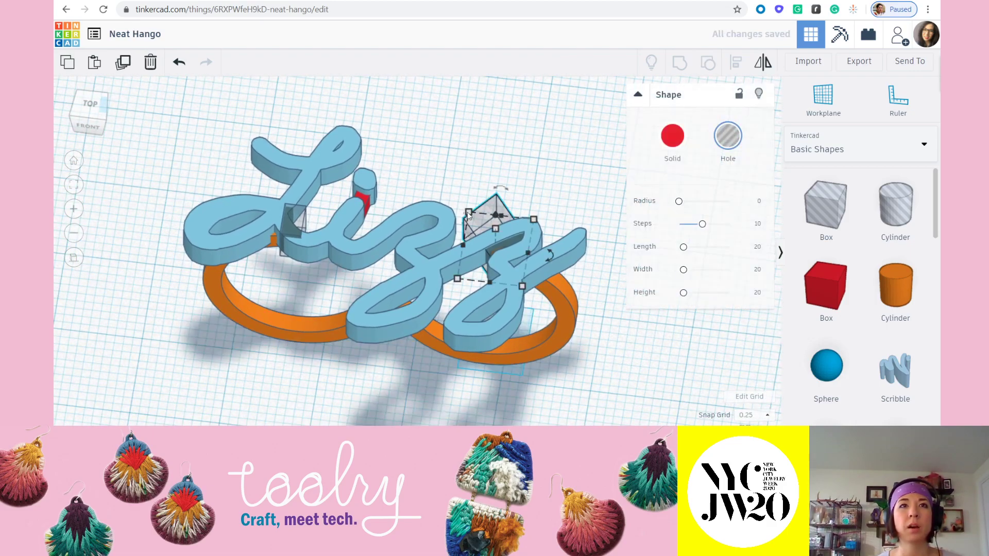
pyautogui.keyDown('shift'); pyautogui.click(302, 219); pyautogui.keyUp('shift')
pyautogui.keyDown('shift'); pyautogui.click(564, 308); pyautogui.keyUp('shift')
pyautogui.click(681, 71)
pyautogui.click(636, 341)
pyautogui.moveTo(554, 367); pyautogui.dragTo(407, 209, button='right')
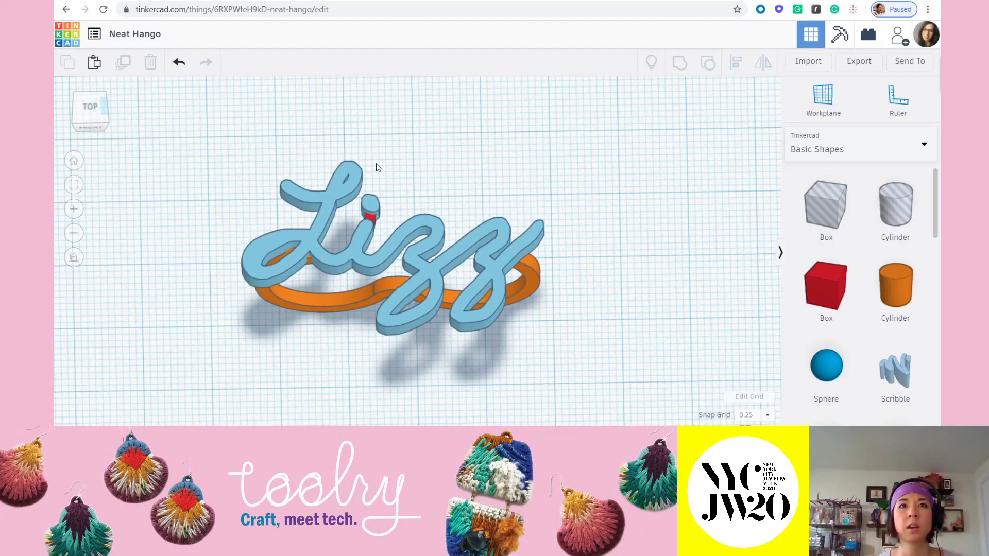
# - Select the name, connector block and trimmed ring base together and lock them in place
pyautogui.moveTo(214, 120); pyautogui.dragTo(637, 383)
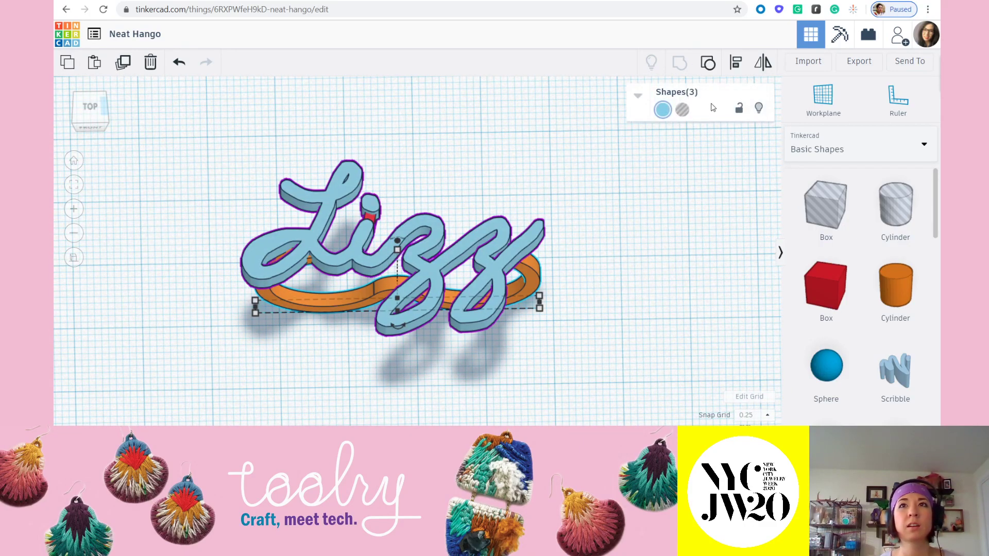
pyautogui.click(740, 110)
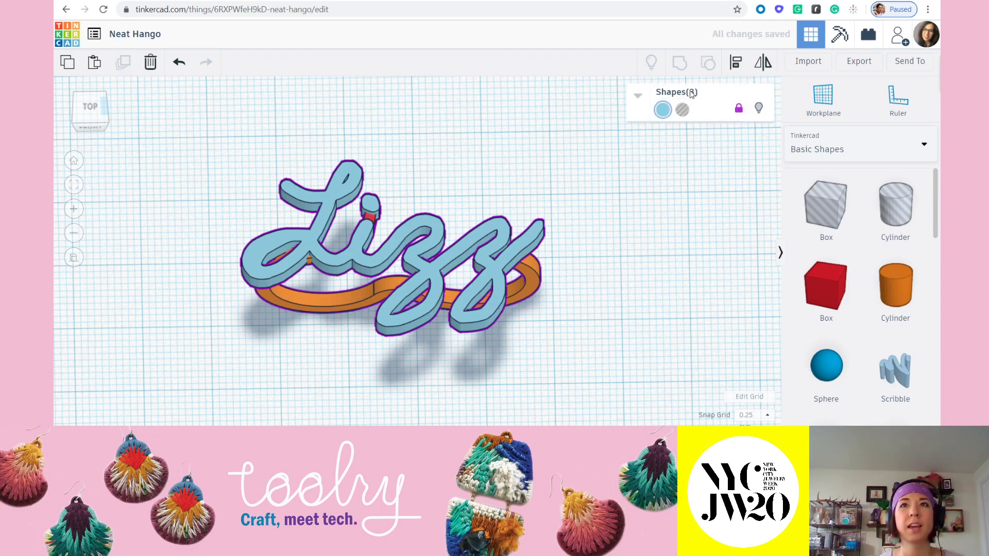
pyautogui.click(683, 242)
pyautogui.click(311, 209)
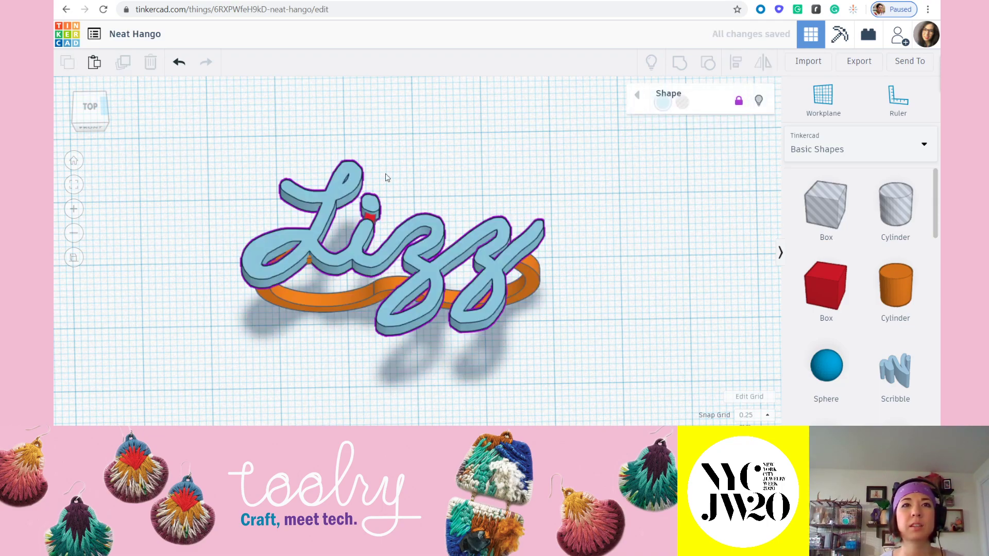
# - Unlock the script name, the ring base and the connector block under the i's dot
pyautogui.click(740, 111)
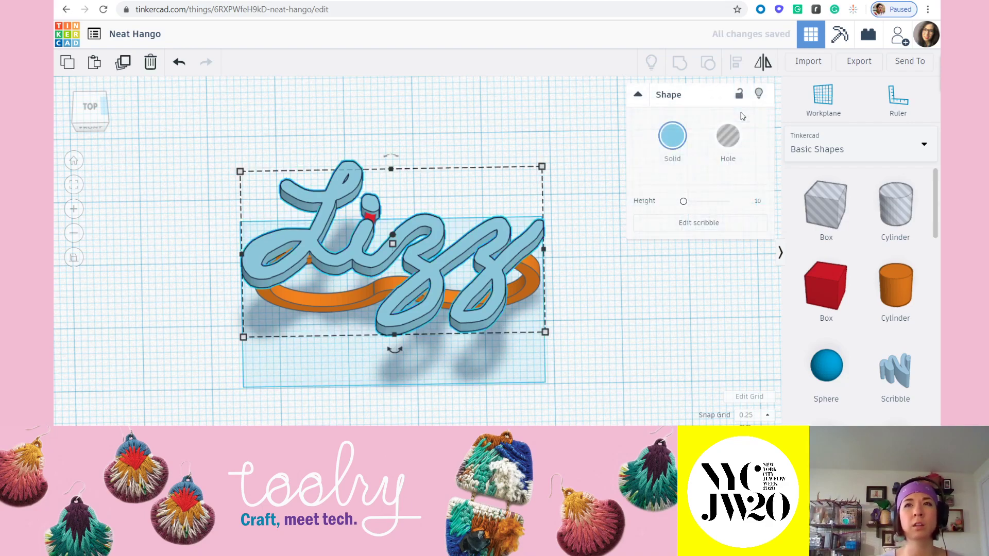
pyautogui.click(632, 346)
pyautogui.click(534, 273)
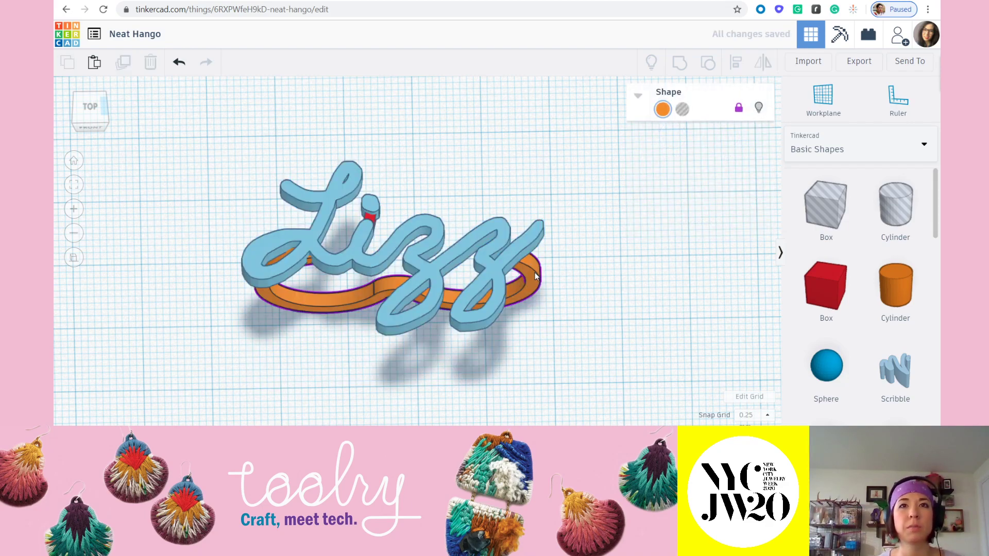
pyautogui.click(378, 226)
pyautogui.click(740, 110)
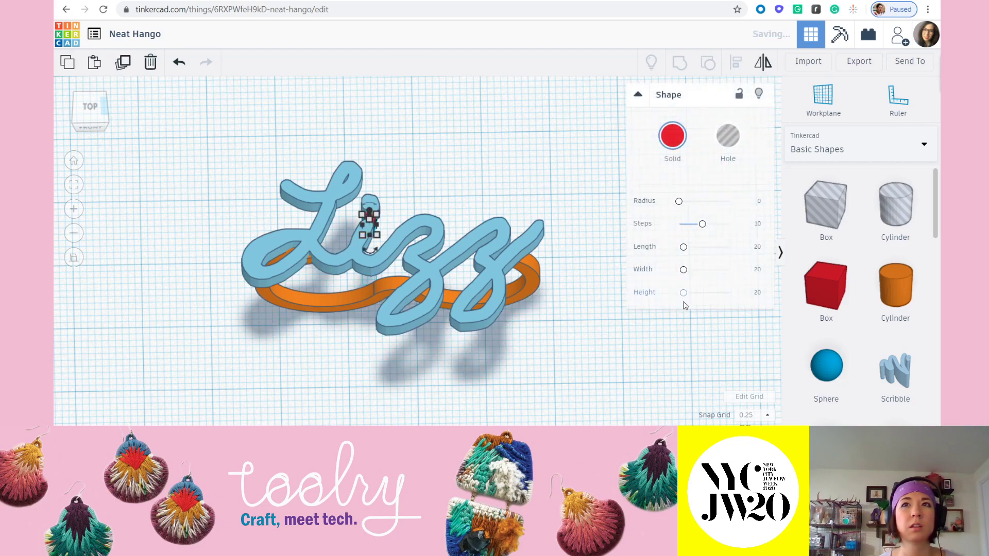
# - Group the script name, connector block and ring base into one solid ring and inspect it from the front
pyautogui.moveTo(184, 128); pyautogui.dragTo(663, 412)
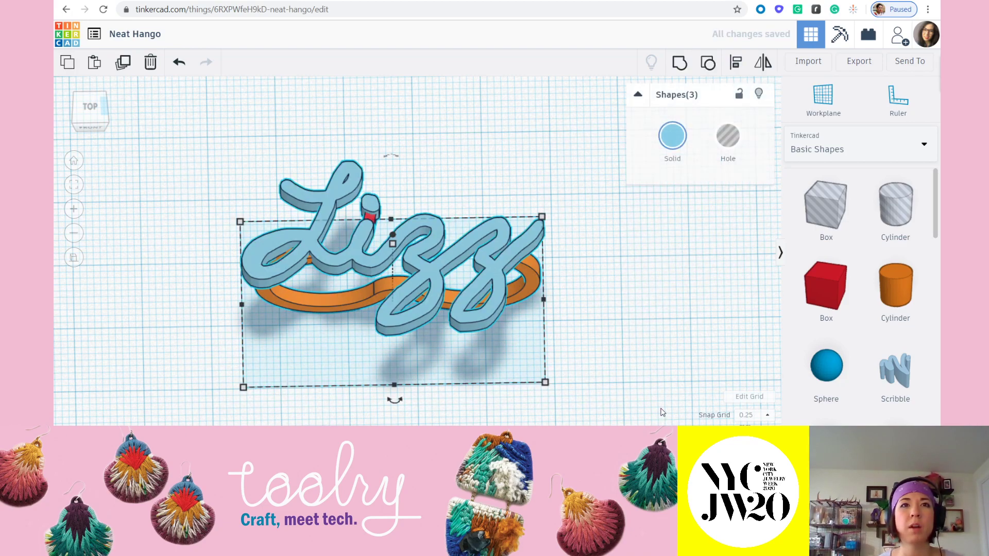
pyautogui.click(680, 63)
pyautogui.click(641, 309)
pyautogui.moveTo(641, 309); pyautogui.dragTo(479, 274, button='right')
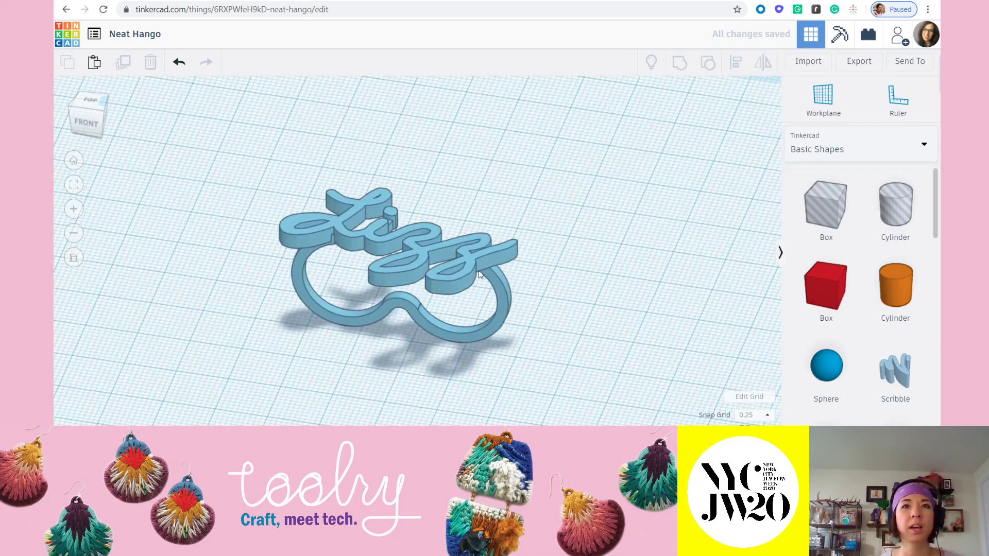
pyautogui.click(479, 271)
pyautogui.click(551, 217)
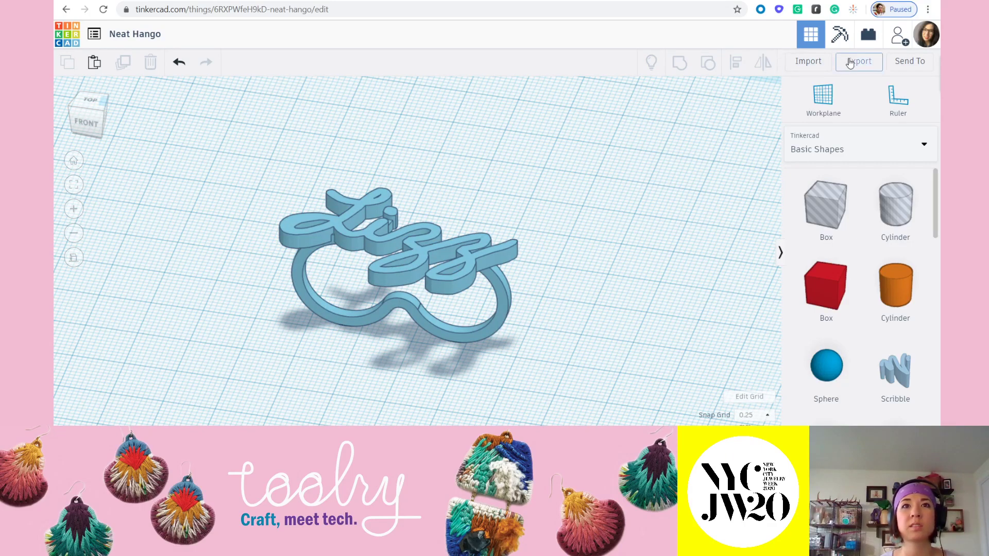
# - Review the 3D print and laser cutting export formats for the whole design, and close the dialog without downloading
pyautogui.click(850, 62)
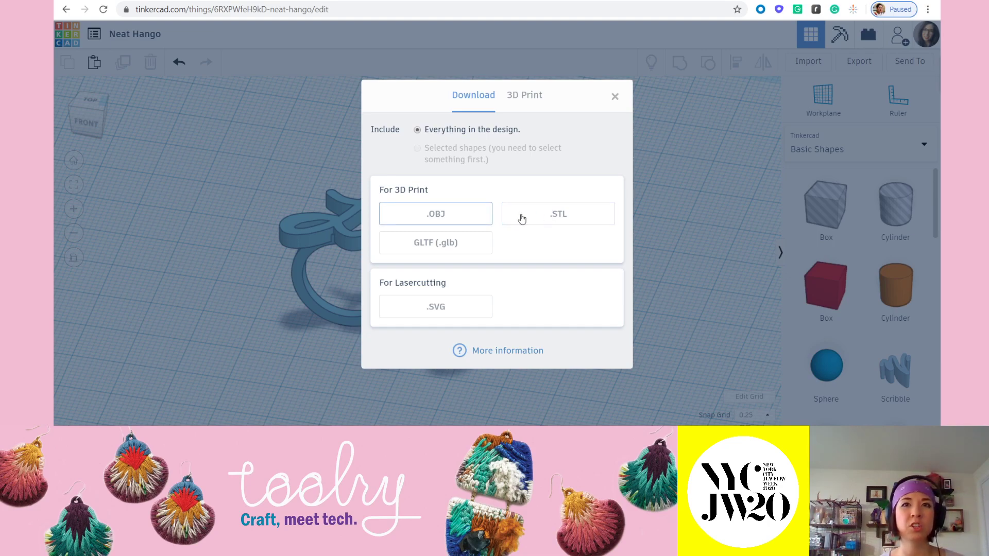
pyautogui.click(616, 97)
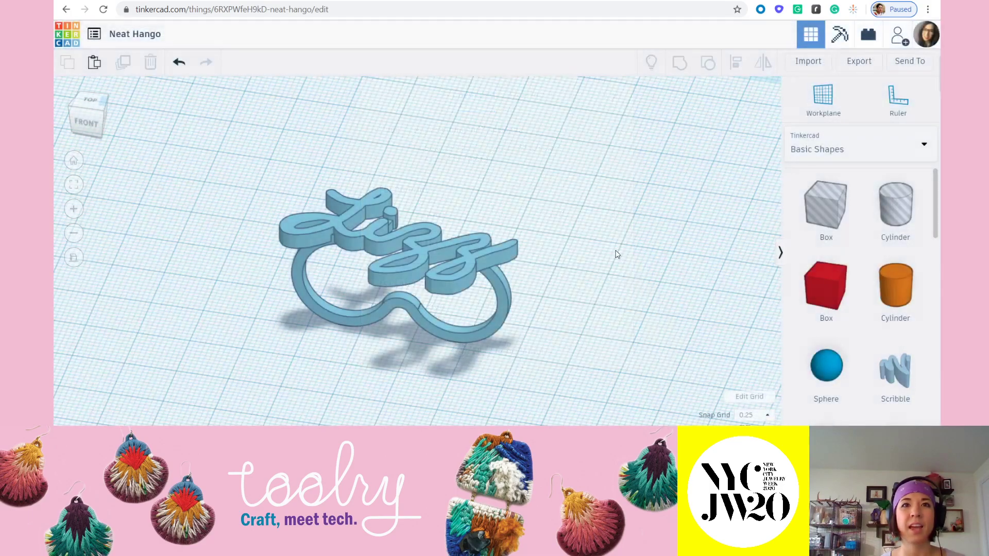